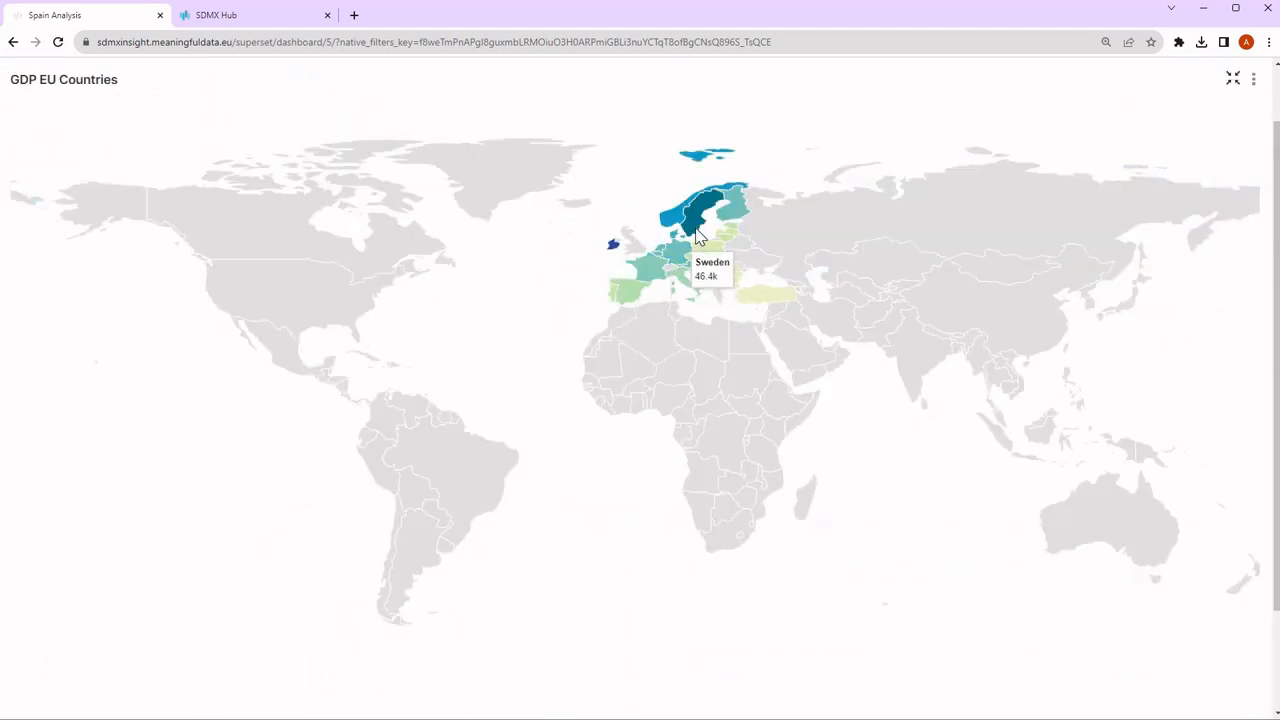
# Exit the full-screen view of the GDP EU Countries map and view the chart's data as a table.
pyautogui.click(1233, 80)
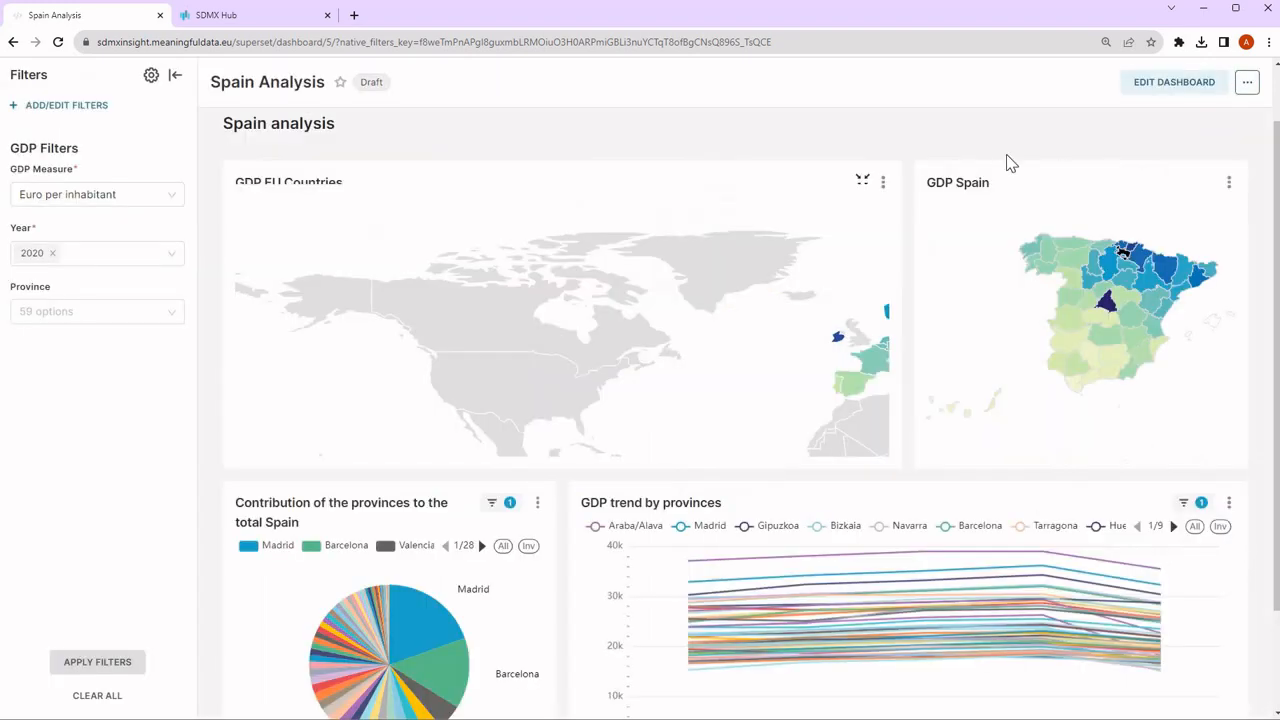
pyautogui.click(883, 190)
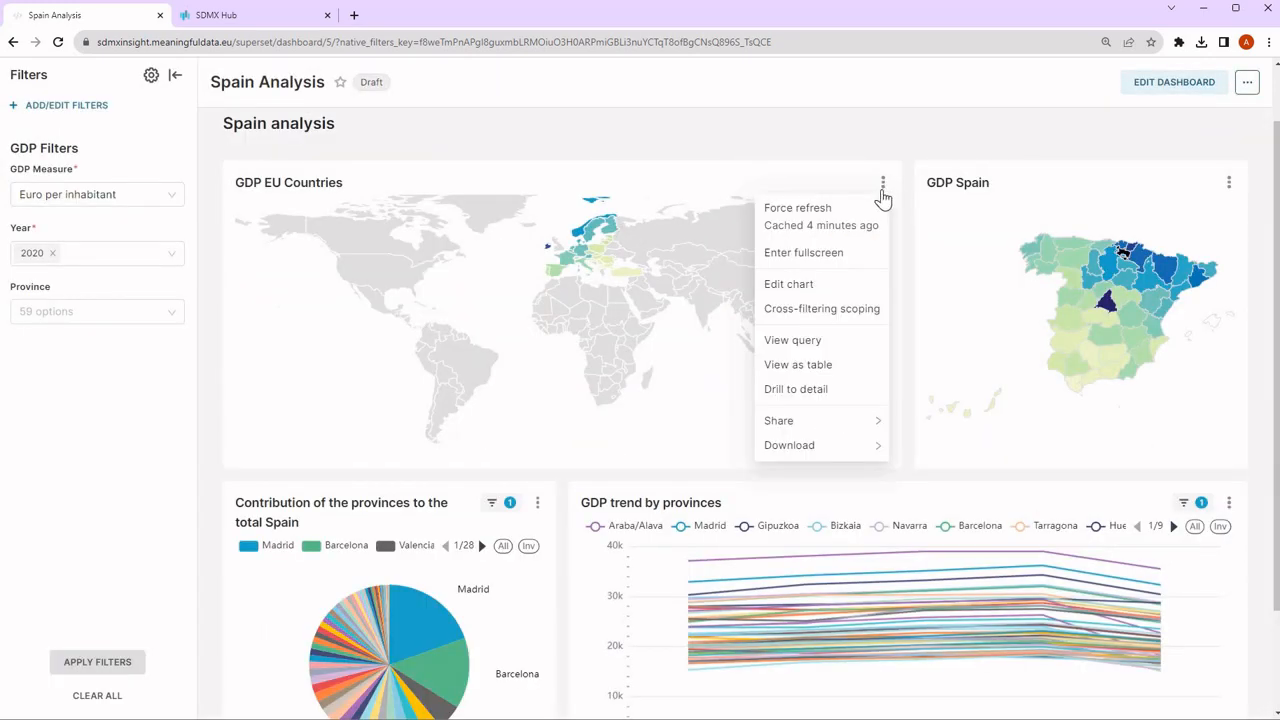
pyautogui.click(813, 366)
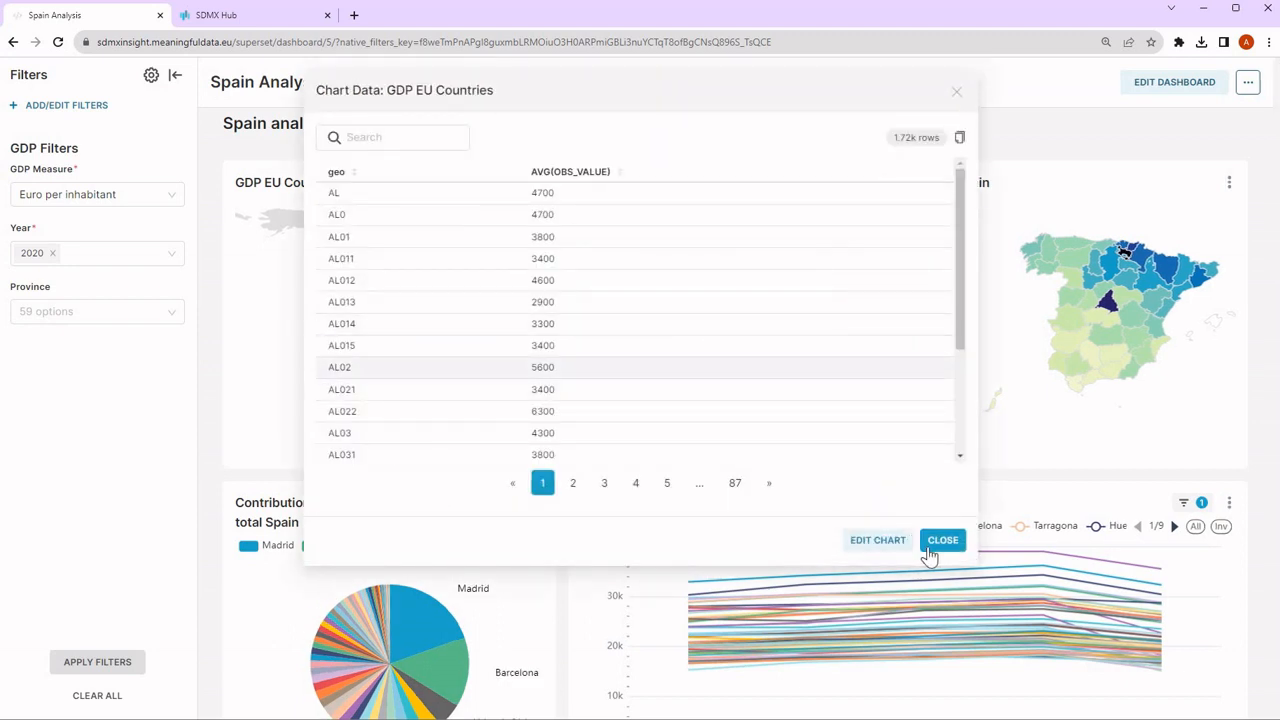
pyautogui.press('Escape')
# Check the download options of the GDP EU Countries chart and examine the GDP Spain, province contribution and GDP trend charts.
pyautogui.click(880, 189)
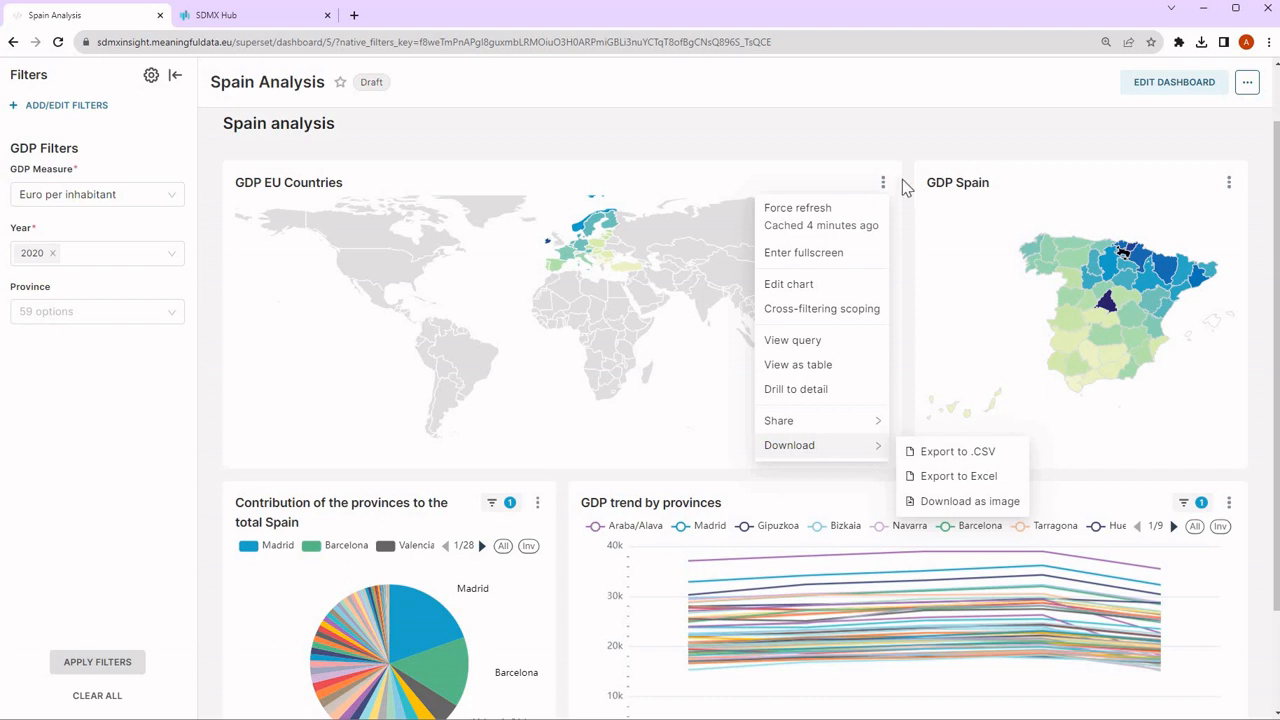
pyautogui.click(908, 146)
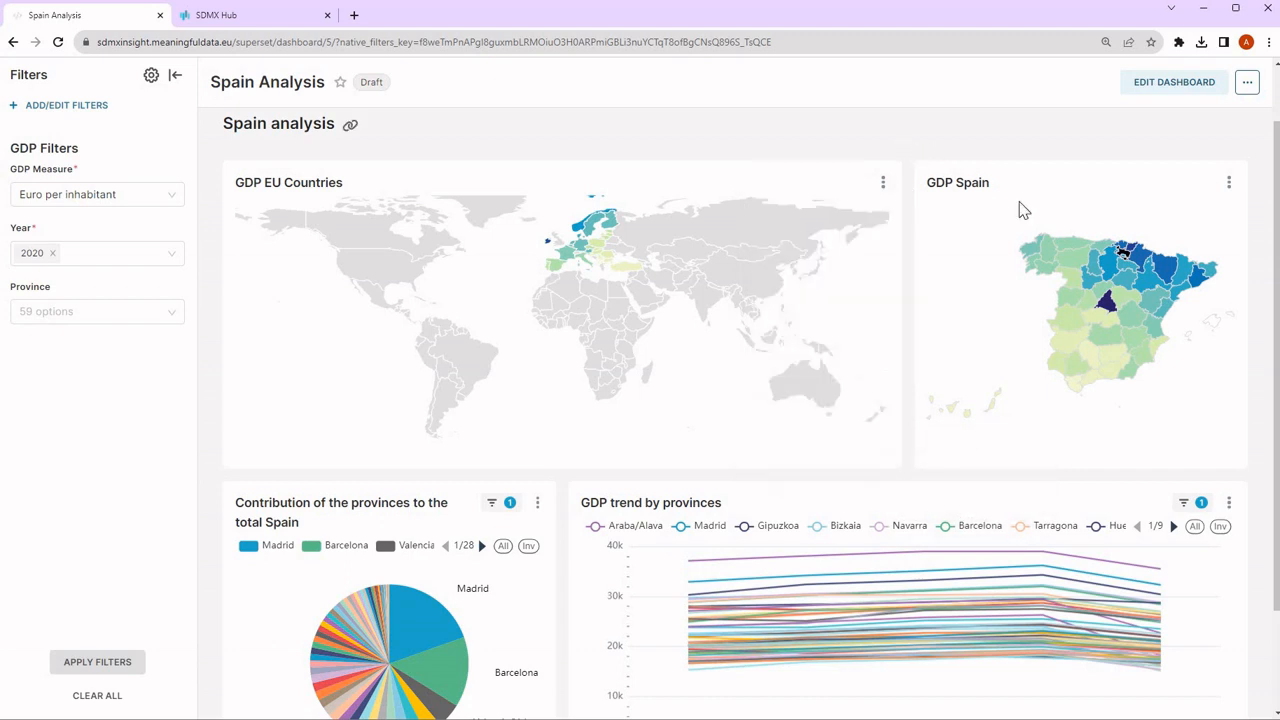
pyautogui.moveTo(1067, 304)
pyautogui.scroll(-2, 603, 431)
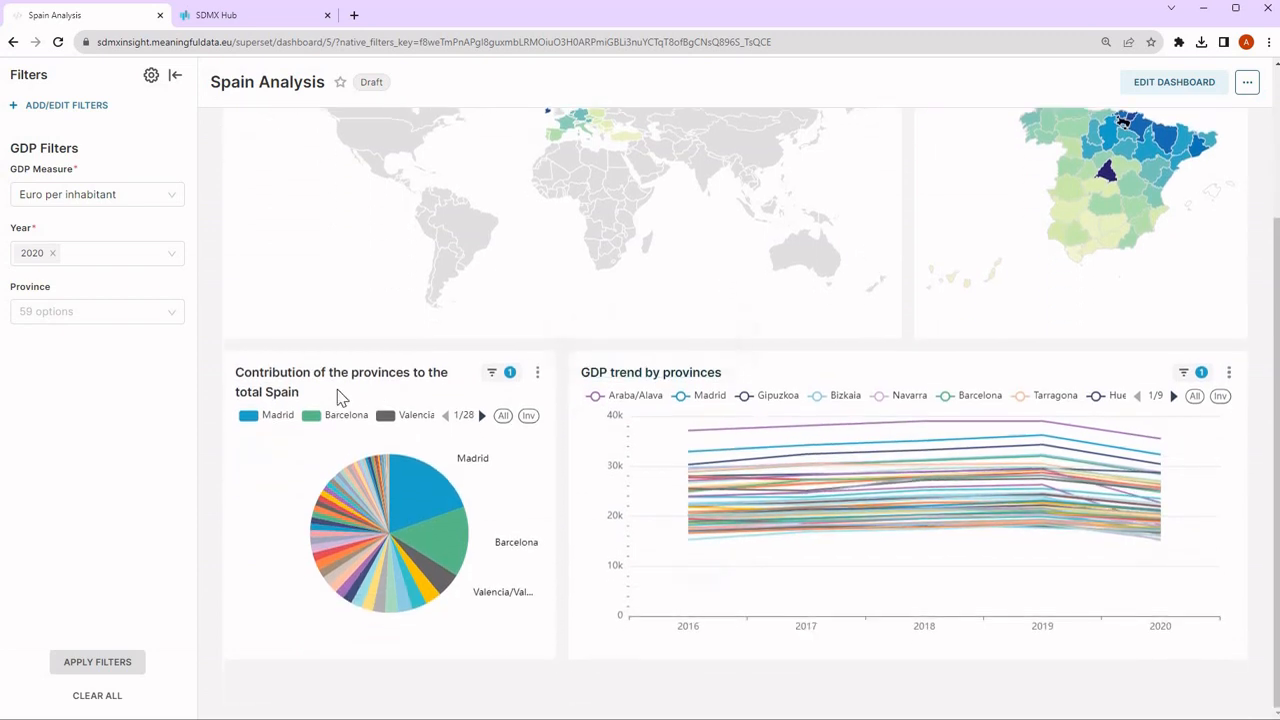
pyautogui.moveTo(428, 502)
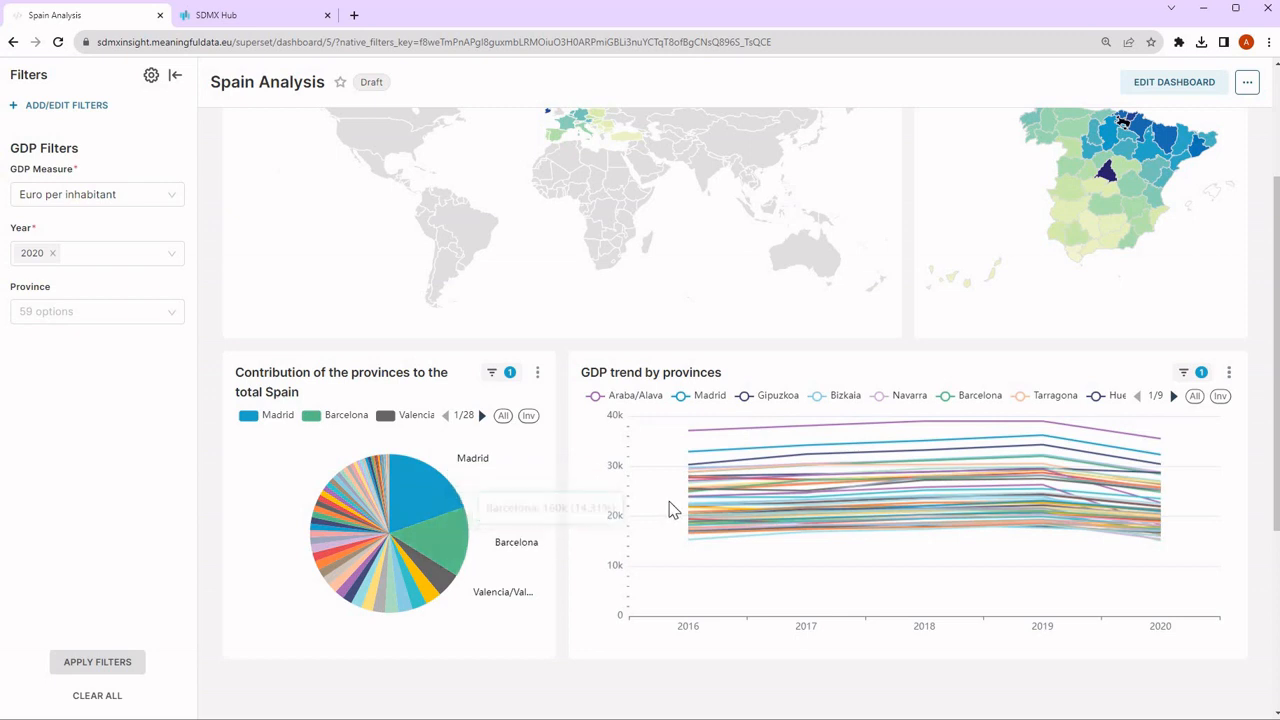
pyautogui.moveTo(666, 508)
# Set the GDP Measure filter to Million euro, apply it, and review the dashboard charts.
pyautogui.click(132, 198)
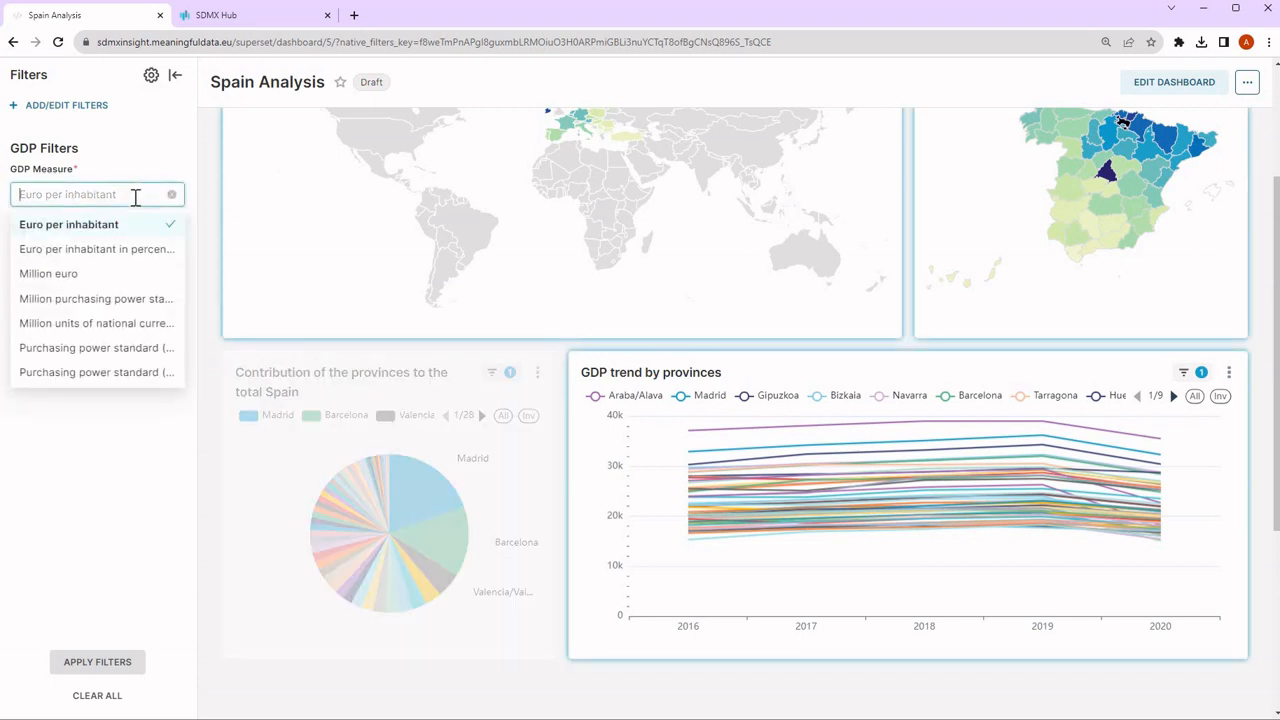
pyautogui.click(93, 276)
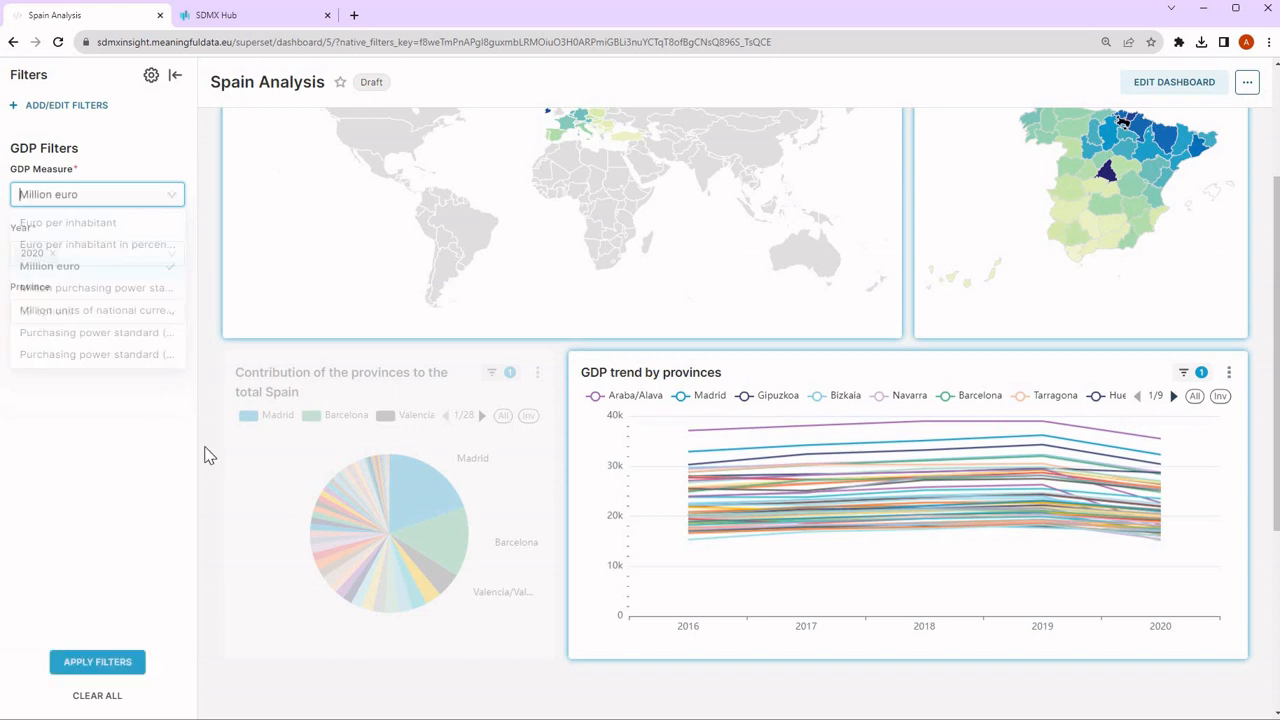
pyautogui.click(97, 662)
pyautogui.scroll(2, 234, 449)
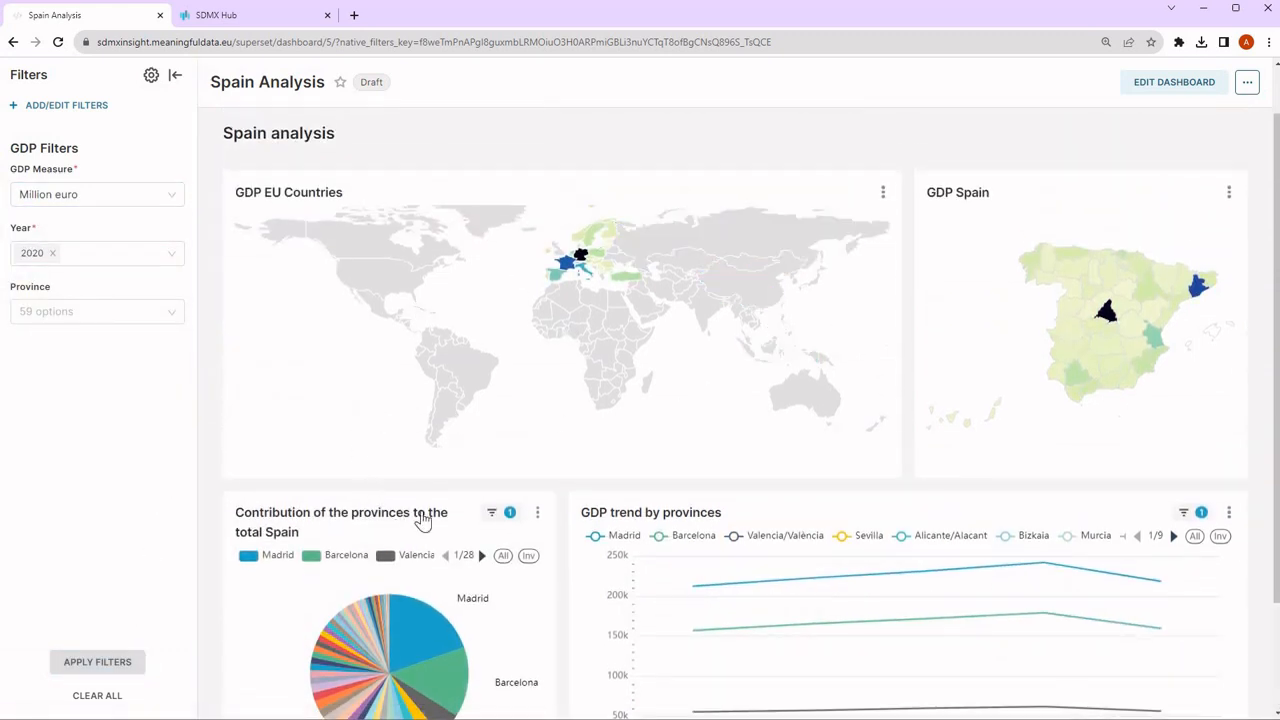
pyautogui.scroll(-2, 450, 495)
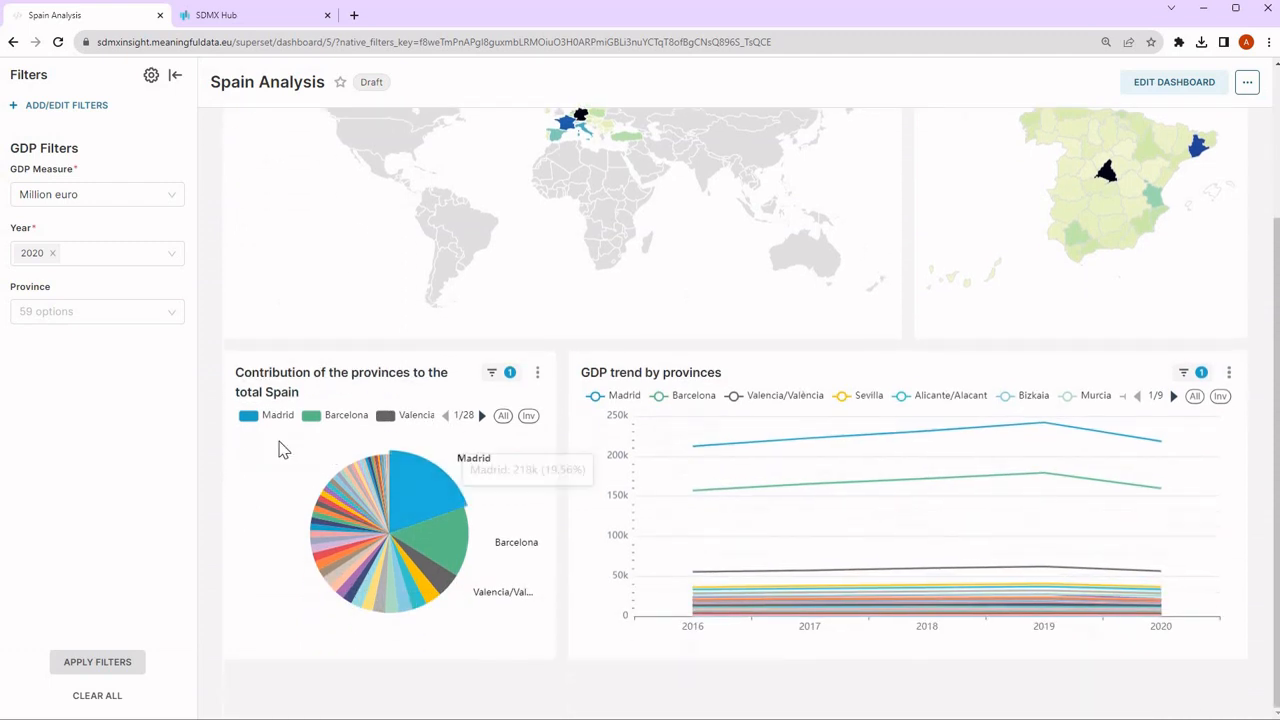
# Set the GDP Measure filter back to Euro per inhabitant and apply it to the dashboard.
pyautogui.click(147, 197)
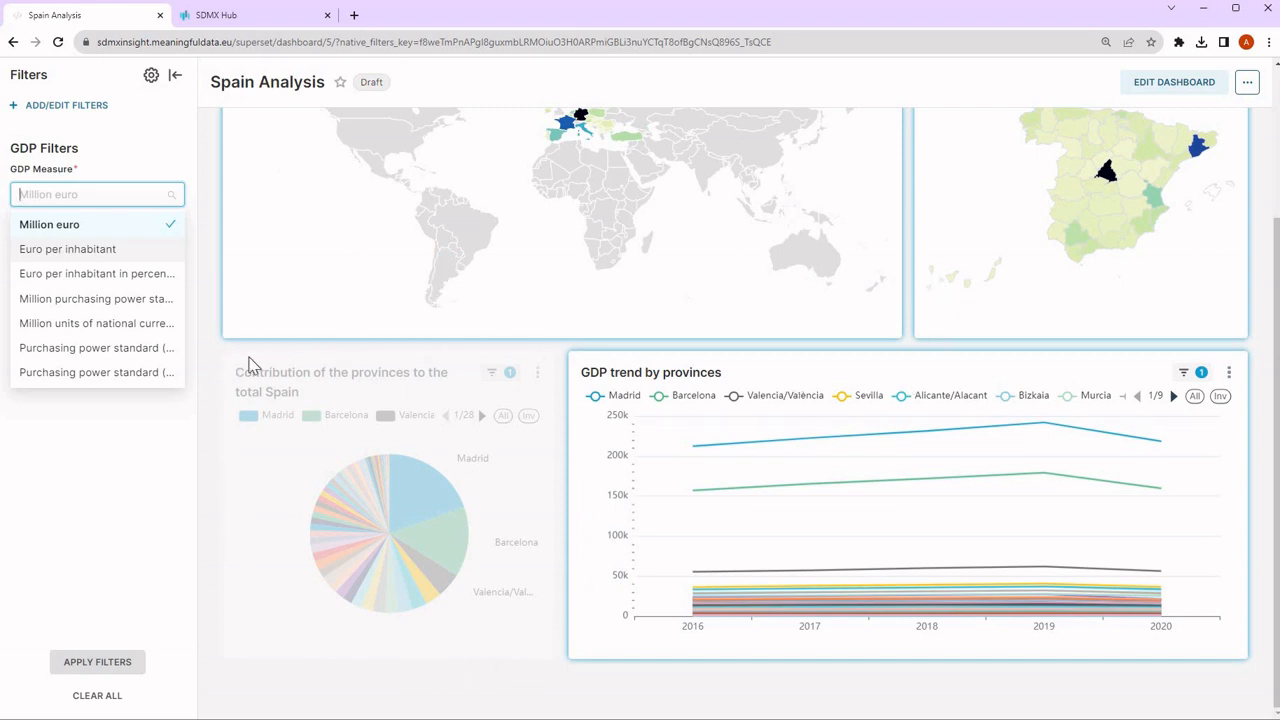
pyautogui.click(77, 251)
pyautogui.click(110, 665)
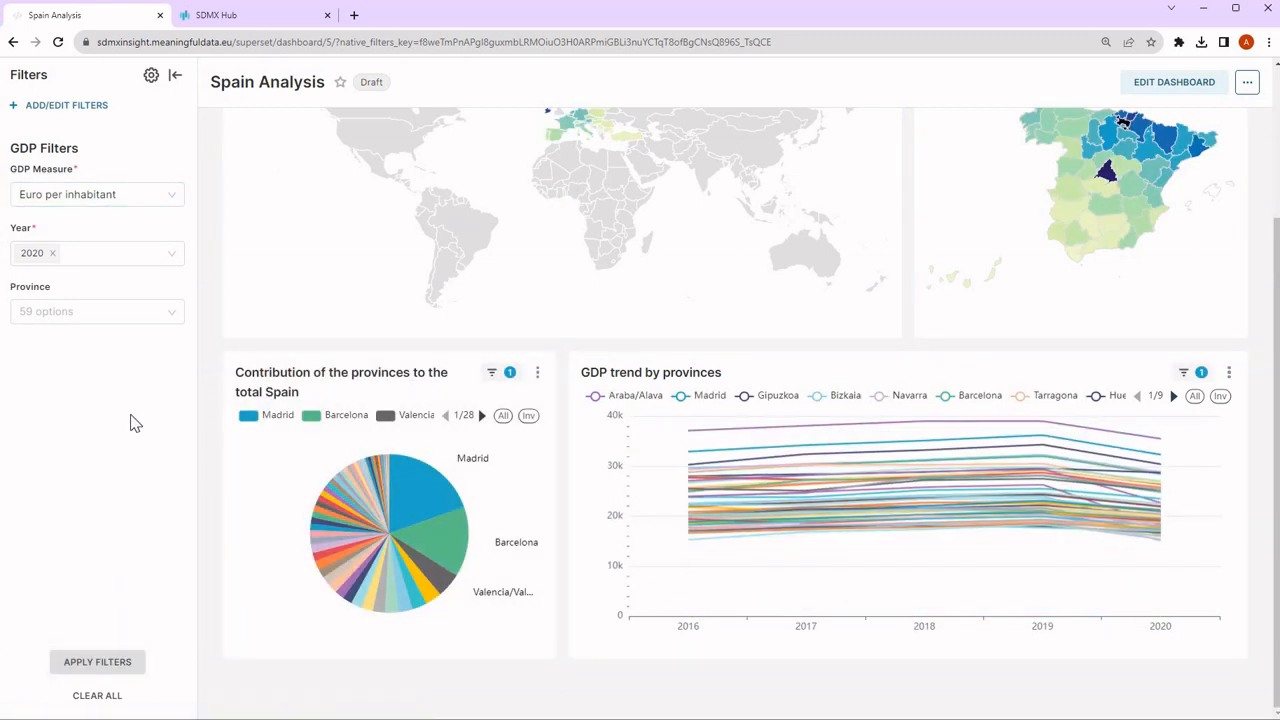
# Add 2019 to the Year filter alongside 2020 and apply the filters.
pyautogui.click(88, 257)
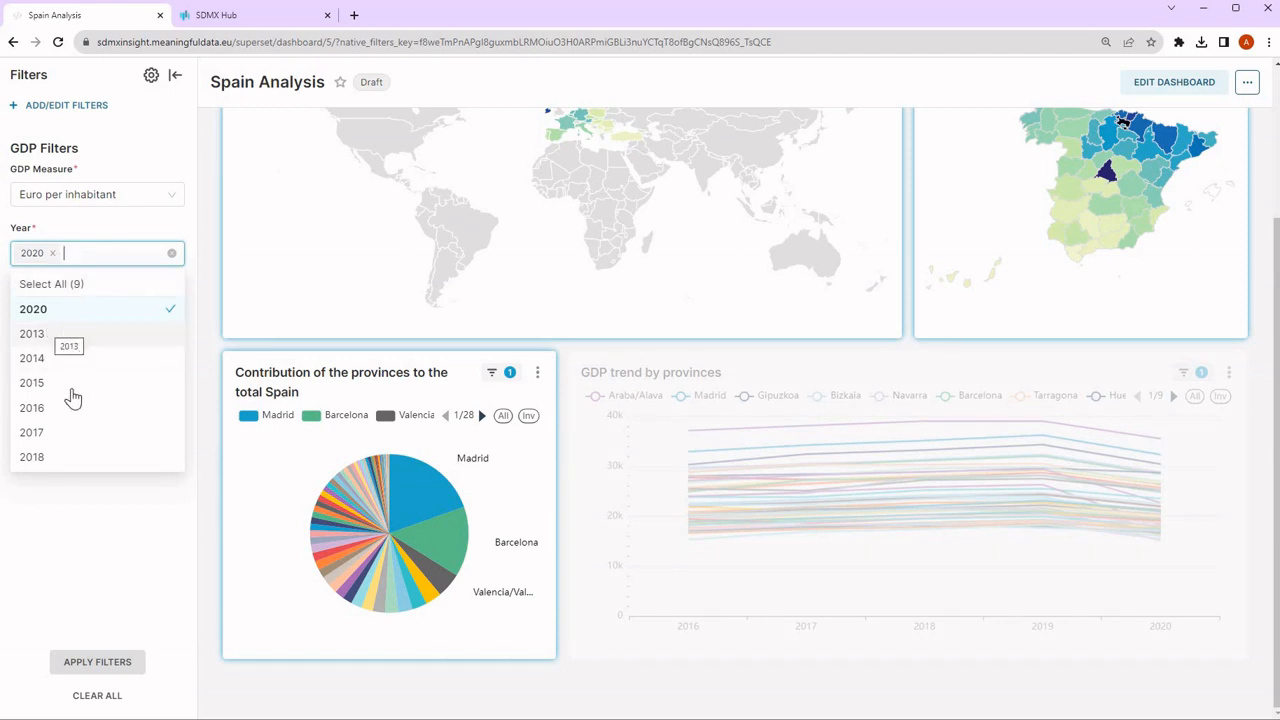
pyautogui.scroll(-1, 60, 415)
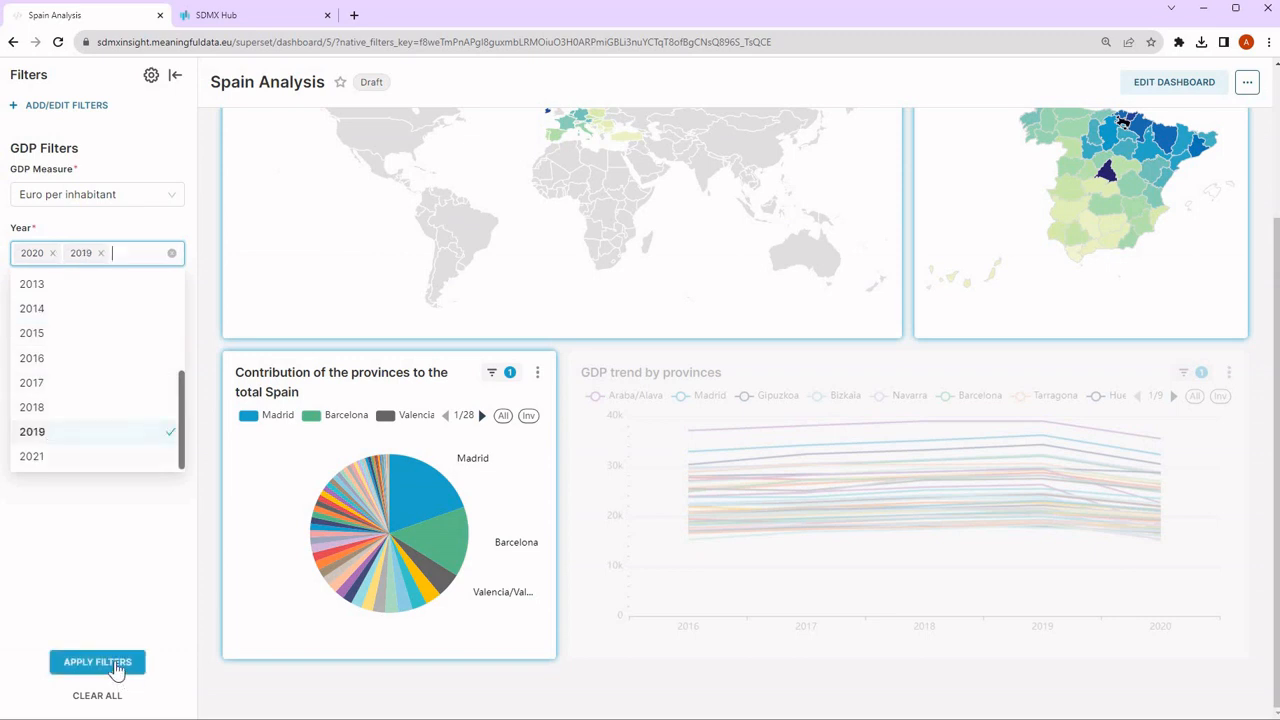
pyautogui.click(80, 662)
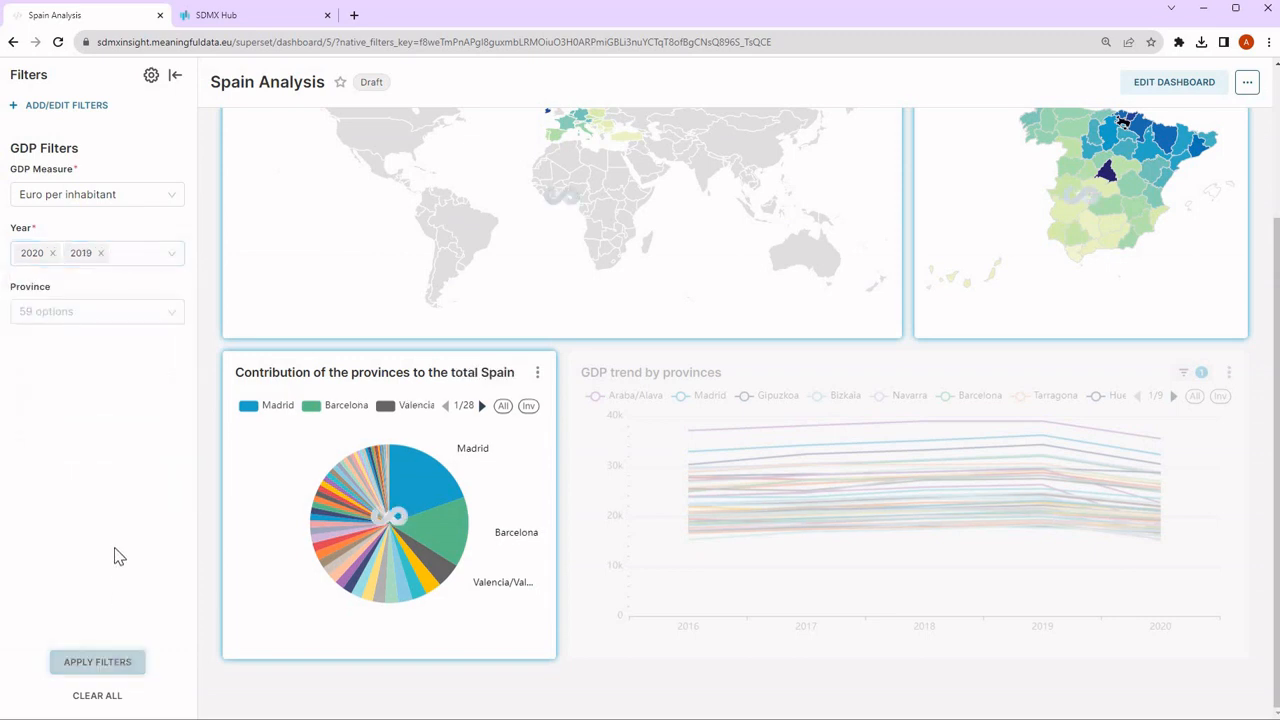
# Remove 2019 from the Year filter, leaving only 2020 selected.
pyautogui.click(120, 254)
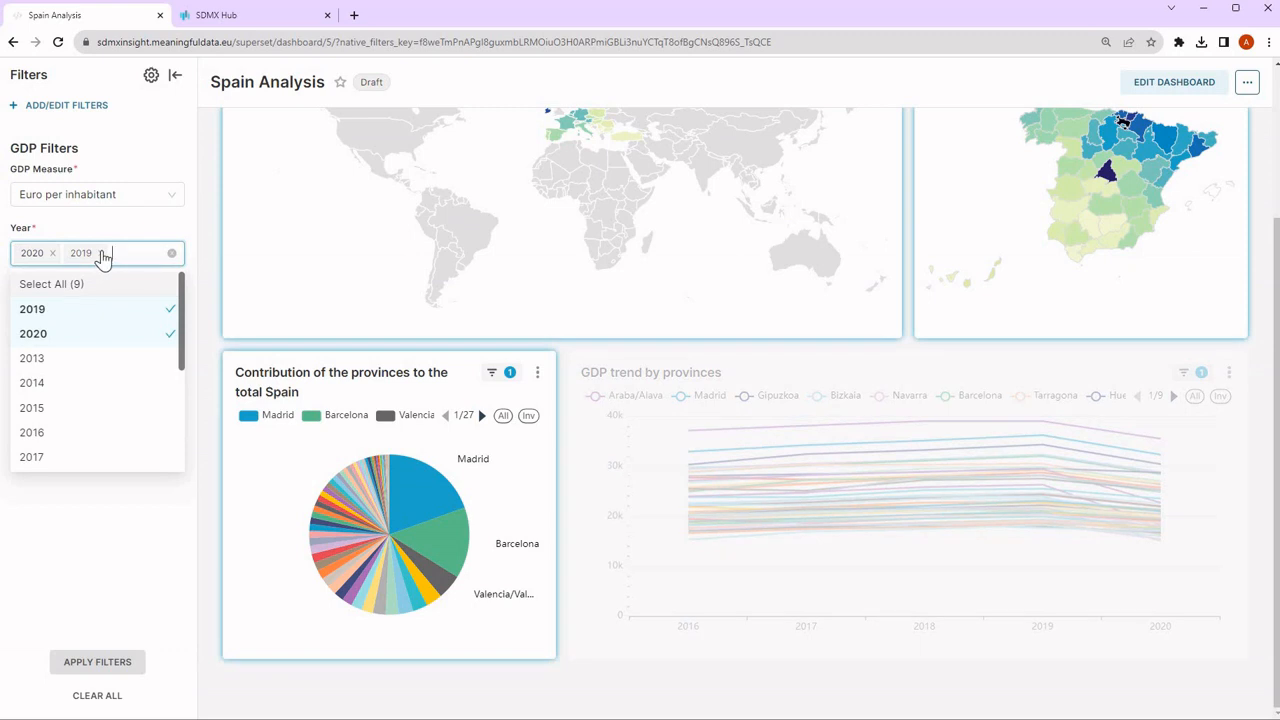
pyautogui.click(101, 253)
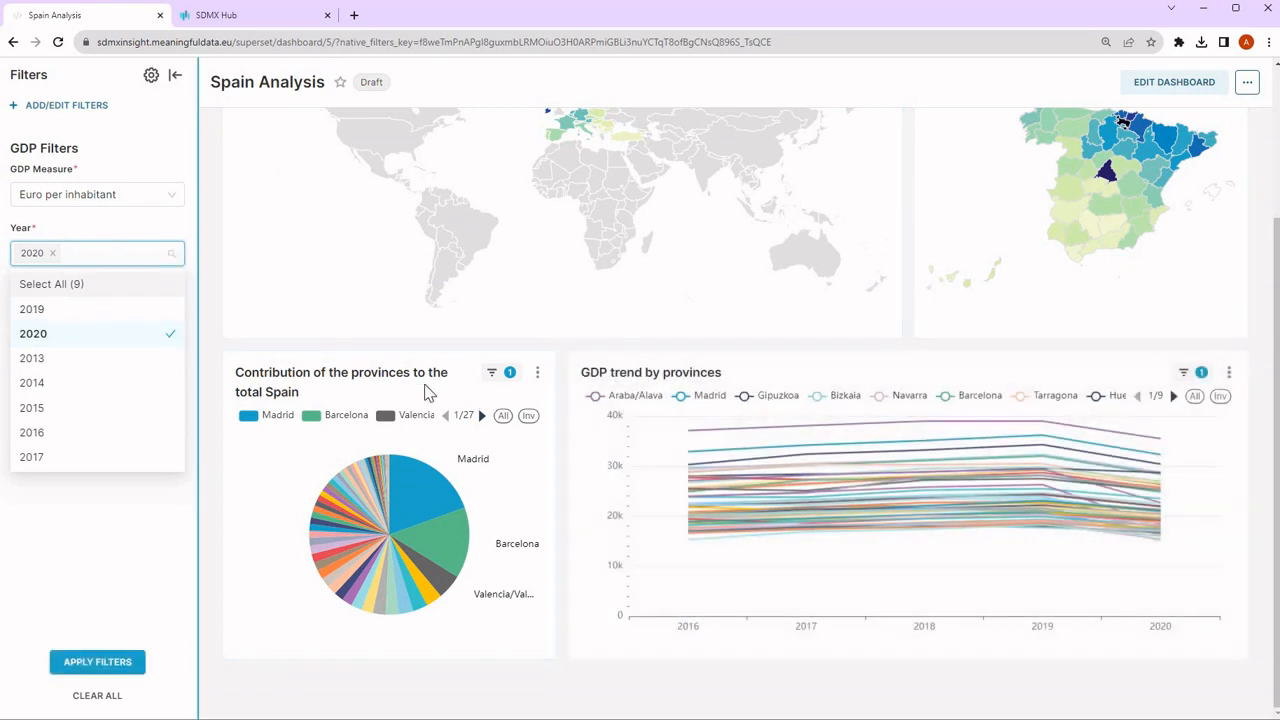
pyautogui.click(104, 255)
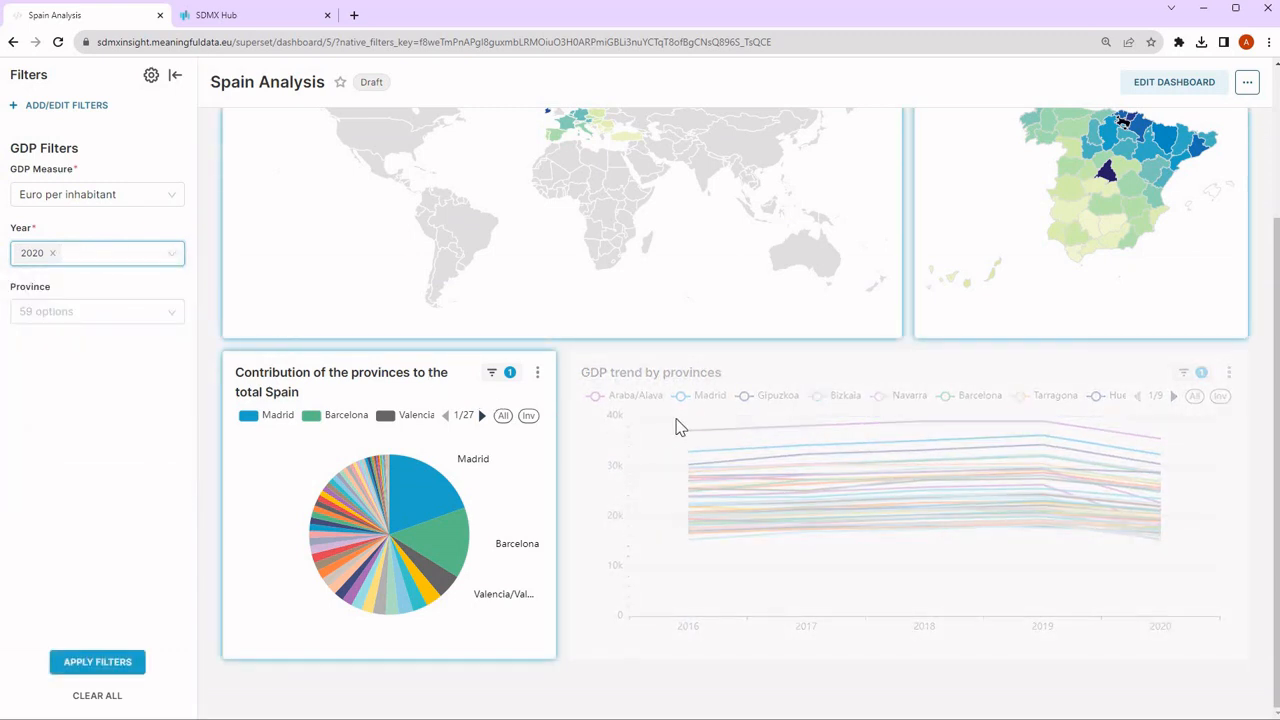
# Filter the dashboard to the province Salamanca and check its value on the GDP Spain map.
pyautogui.click(99, 310)
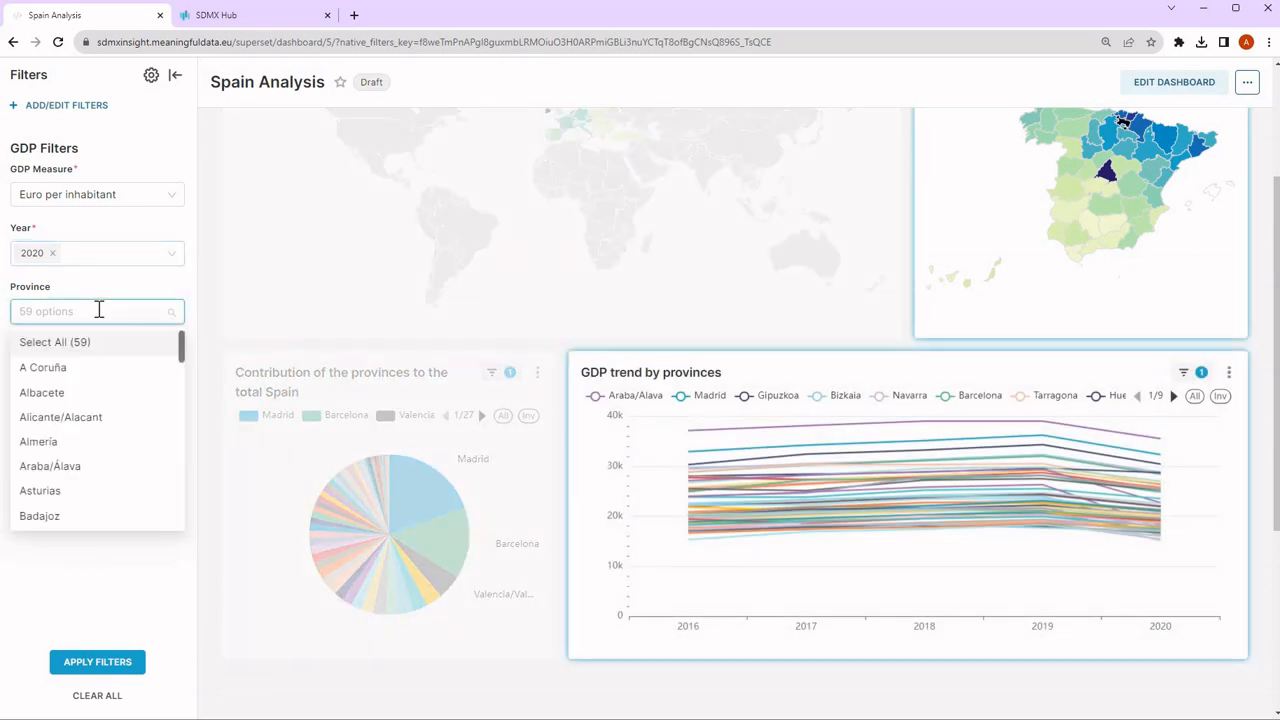
pyautogui.write('Salam')
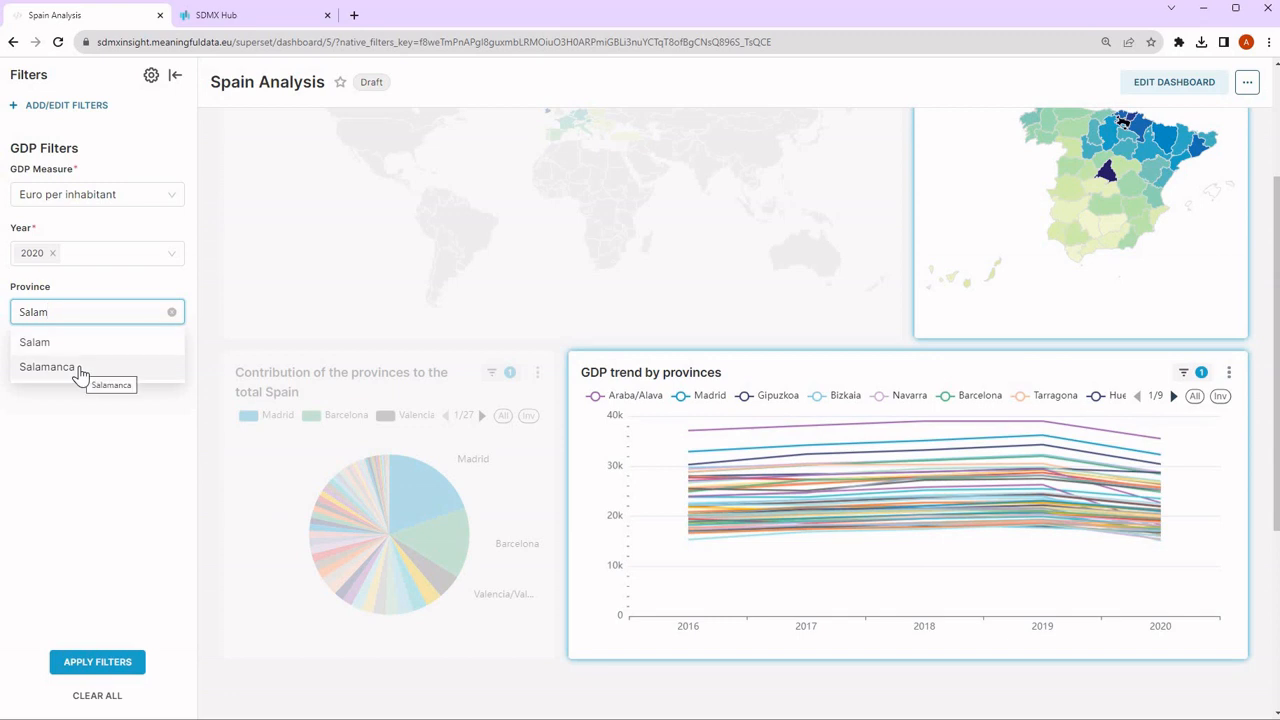
pyautogui.click(80, 371)
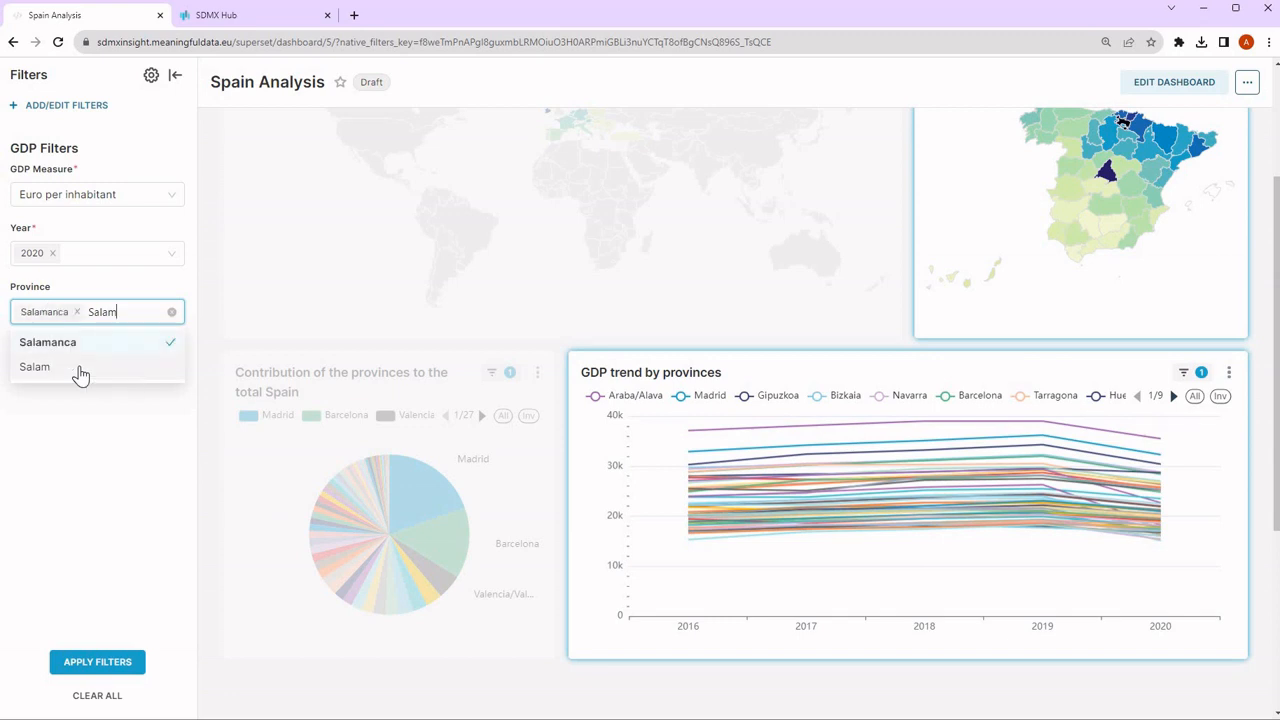
pyautogui.click(97, 664)
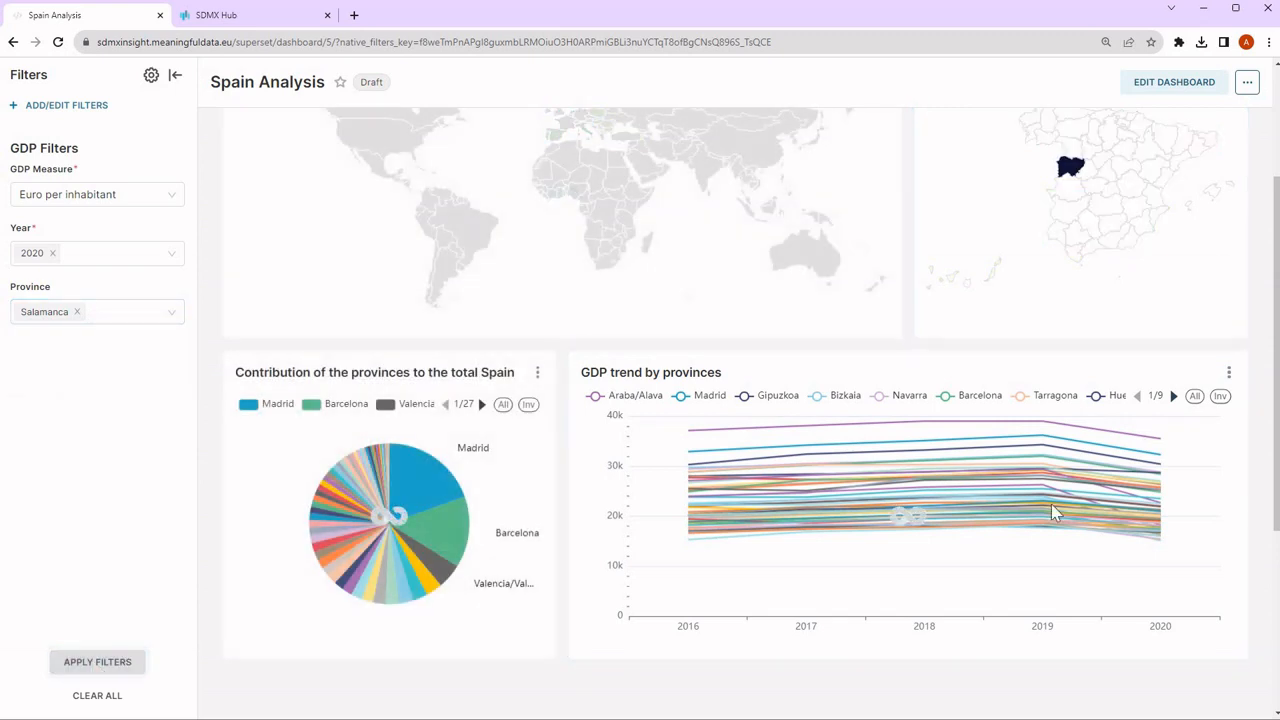
pyautogui.moveTo(1070, 172)
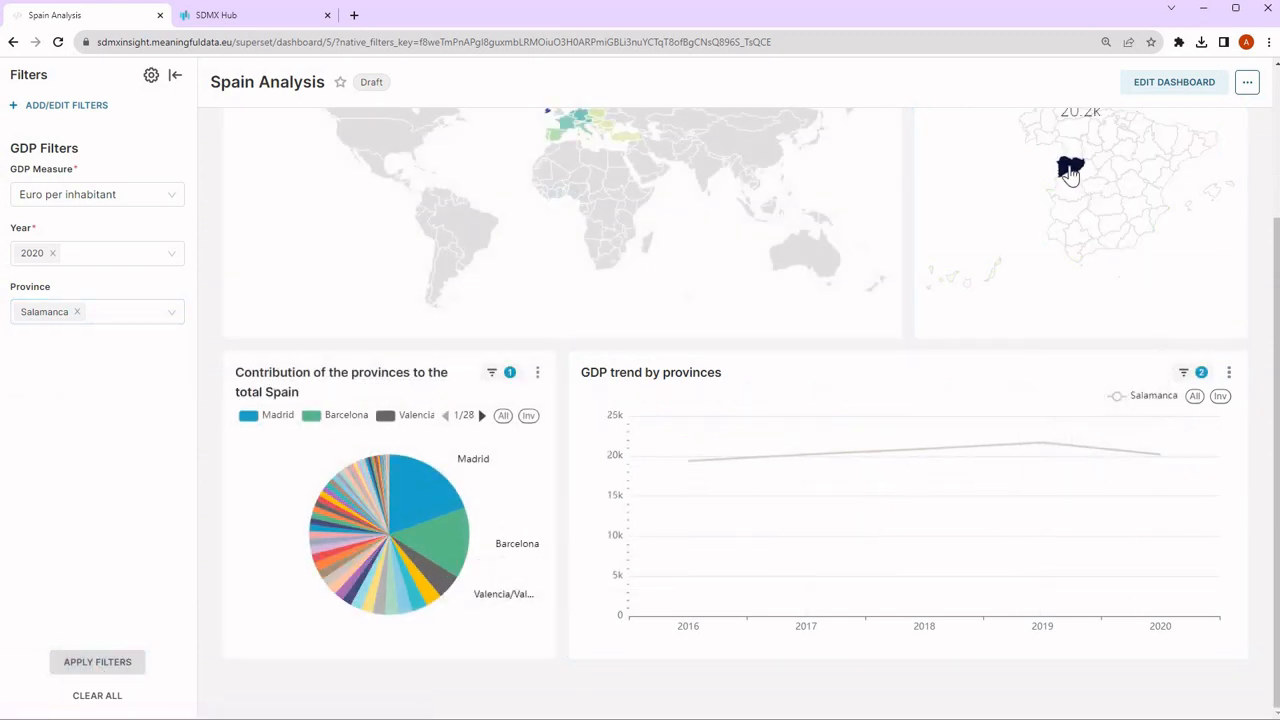
pyautogui.scroll(1, 978, 416)
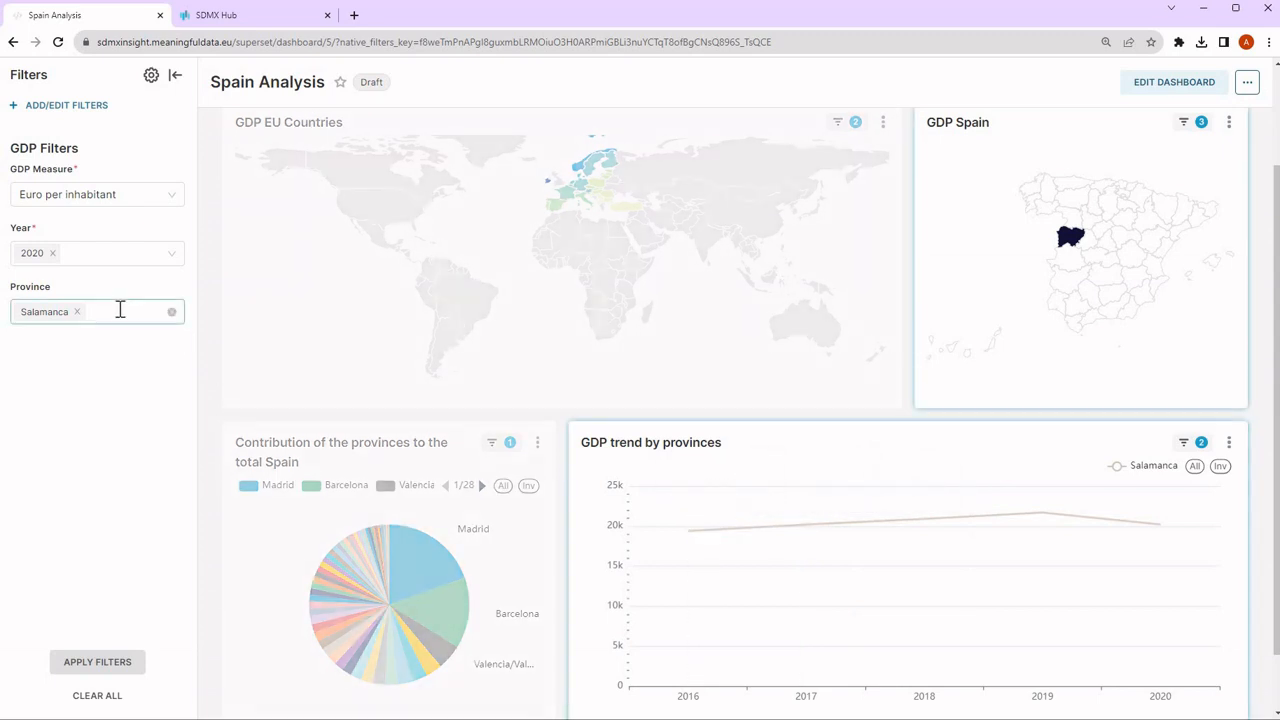
# Add Madrid to the Province filter alongside Salamanca and apply the filters.
pyautogui.click(121, 310)
pyautogui.write('Madr')
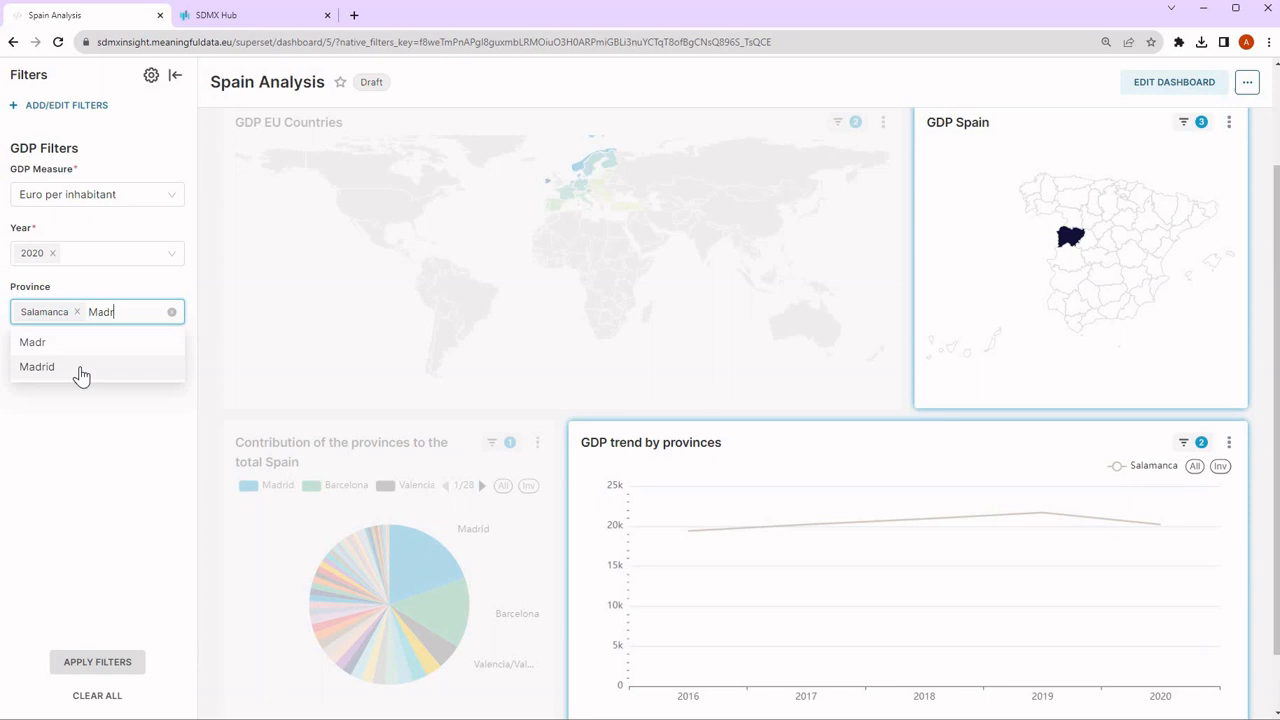
pyautogui.click(81, 370)
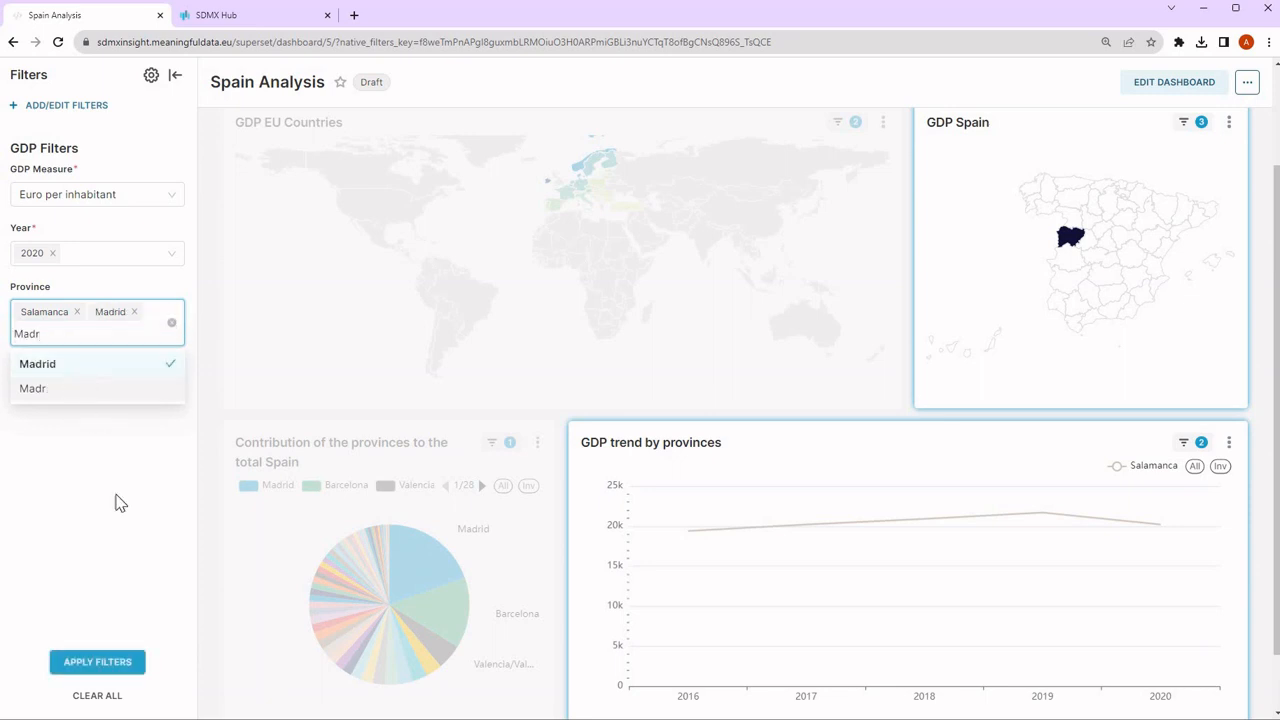
pyautogui.click(100, 664)
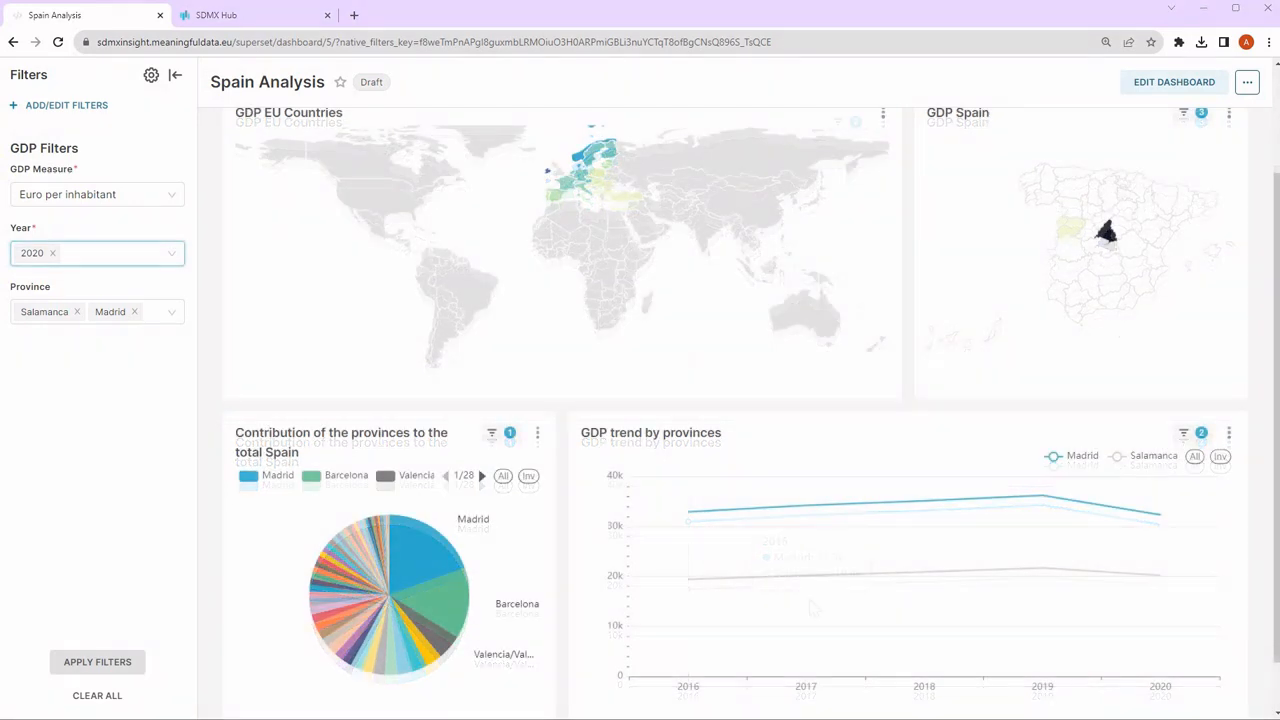
# Open the list of dashboards and switch to the text editor to view example_sdmx_insight.yaml.
pyautogui.scroll(3, 175, 103)
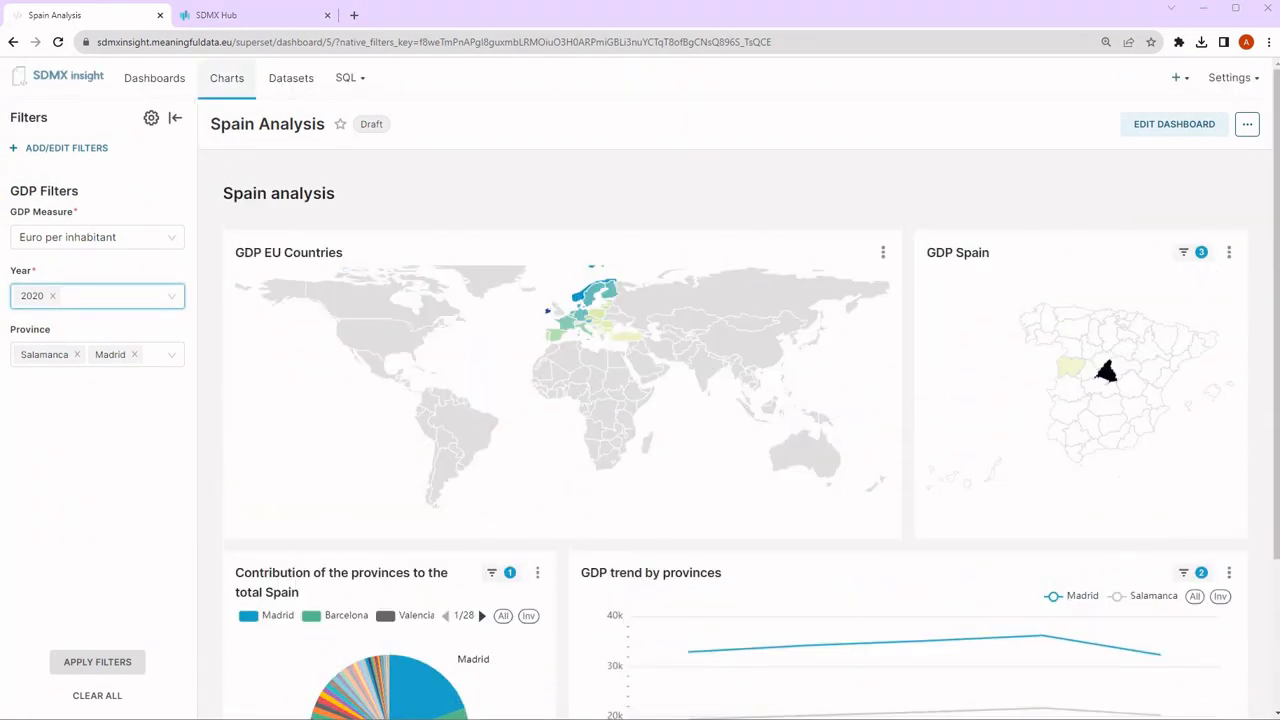
pyautogui.click(175, 103)
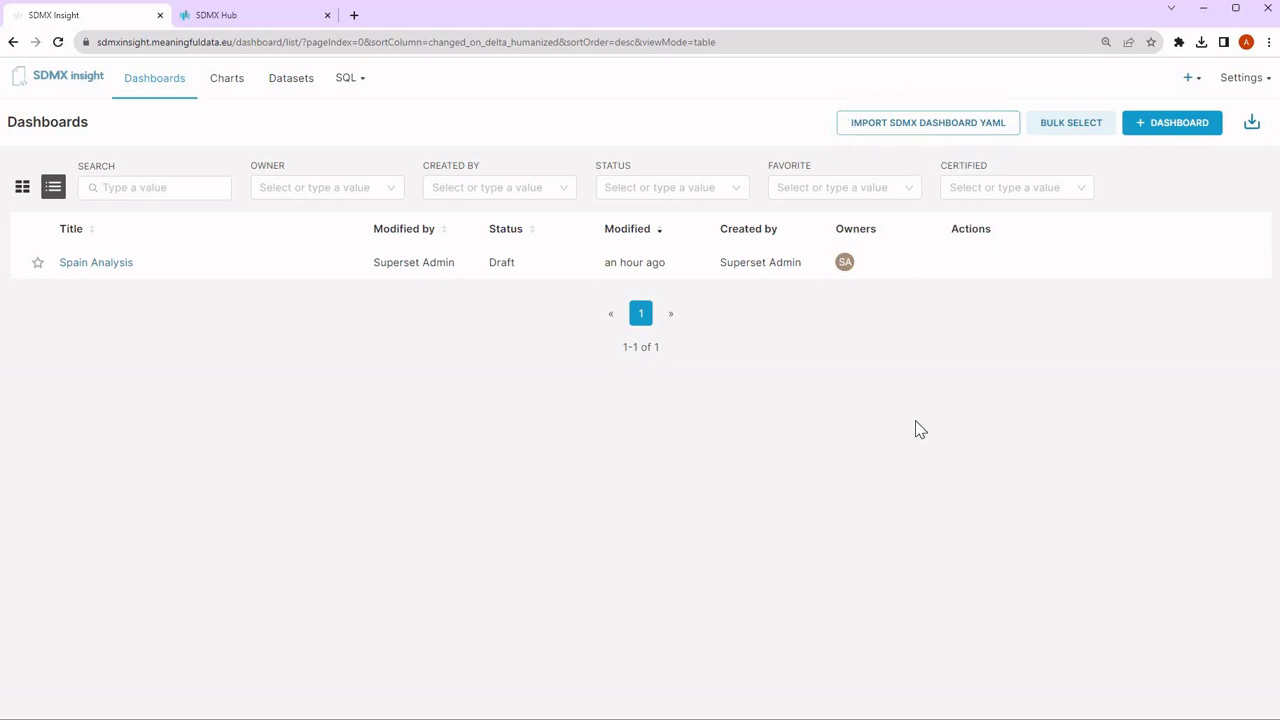
pyautogui.hotkey('alt', 'Tab')
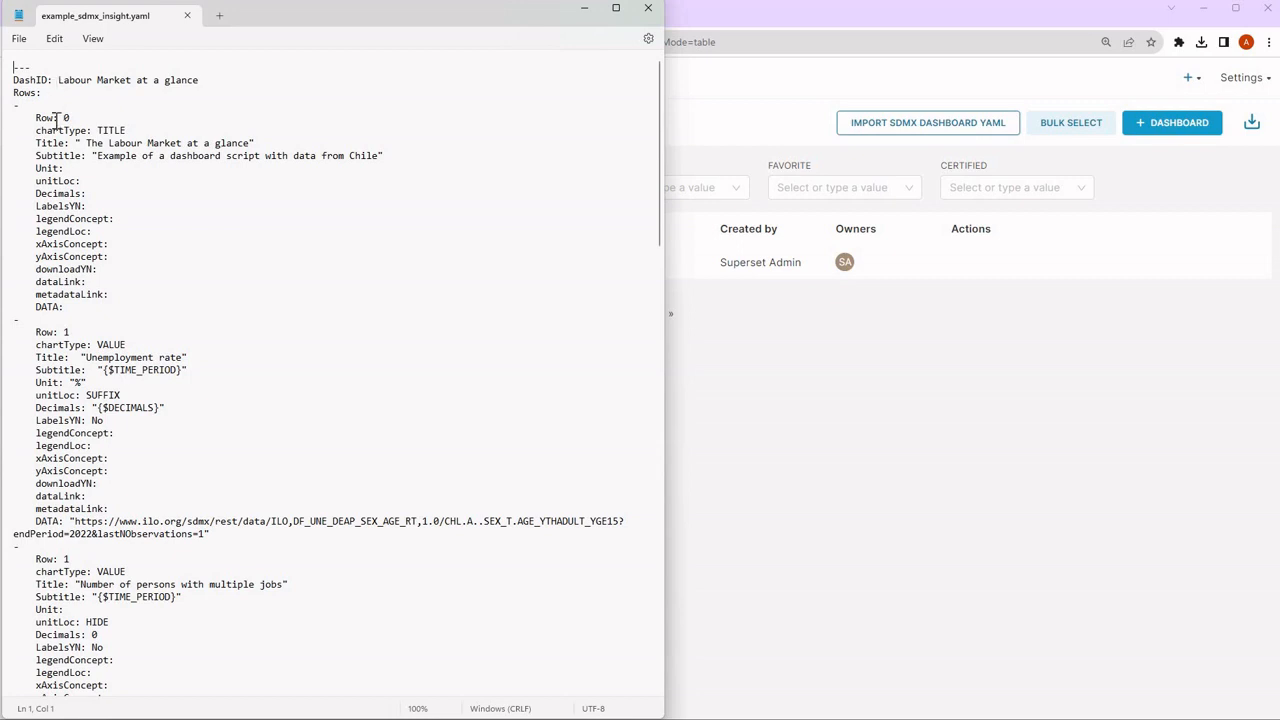
# Import the SDMX dashboard definition example_sdmx_insight.yaml from the Downloads folder with the locale set to English.
pyautogui.click(926, 128)
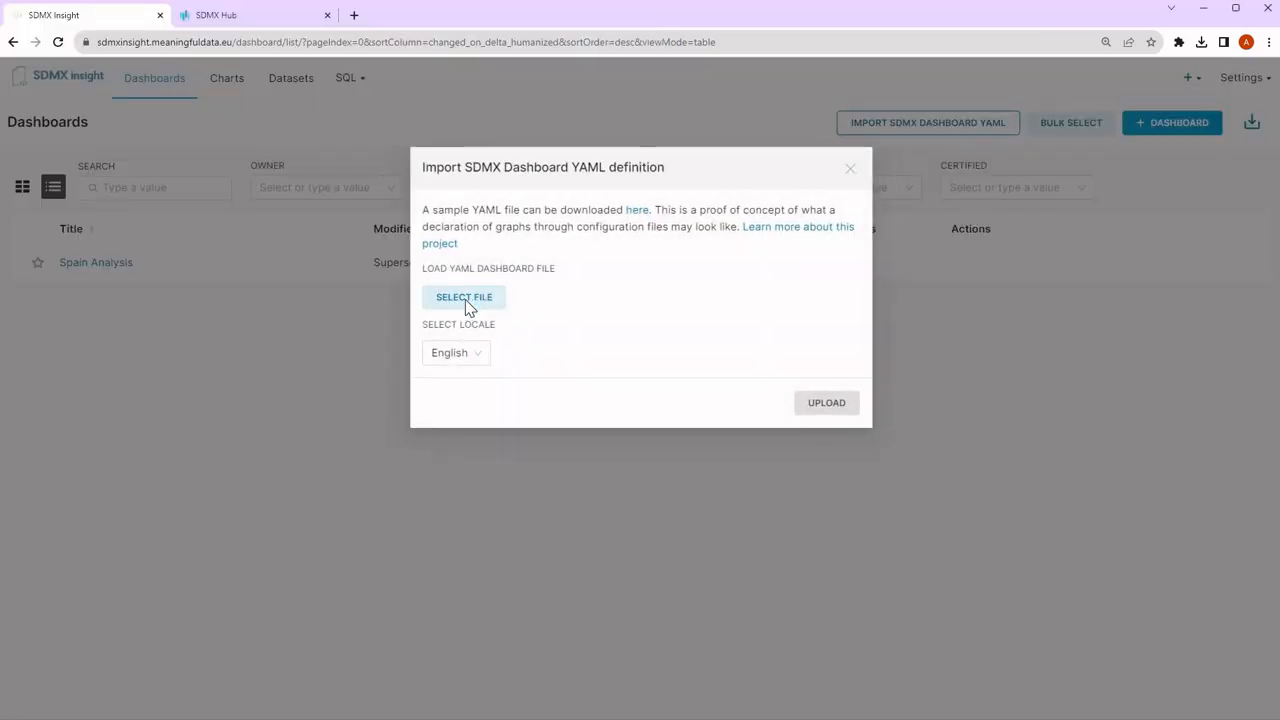
pyautogui.click(462, 300)
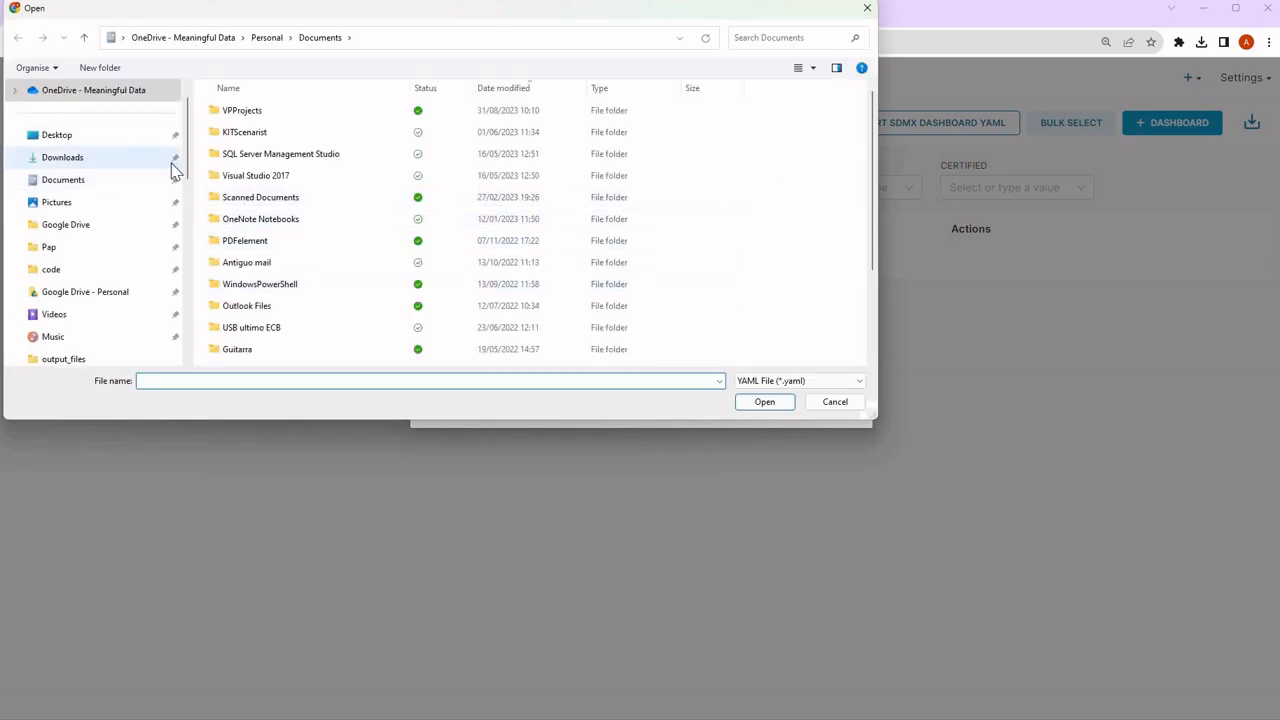
pyautogui.click(172, 165)
pyautogui.click(267, 136)
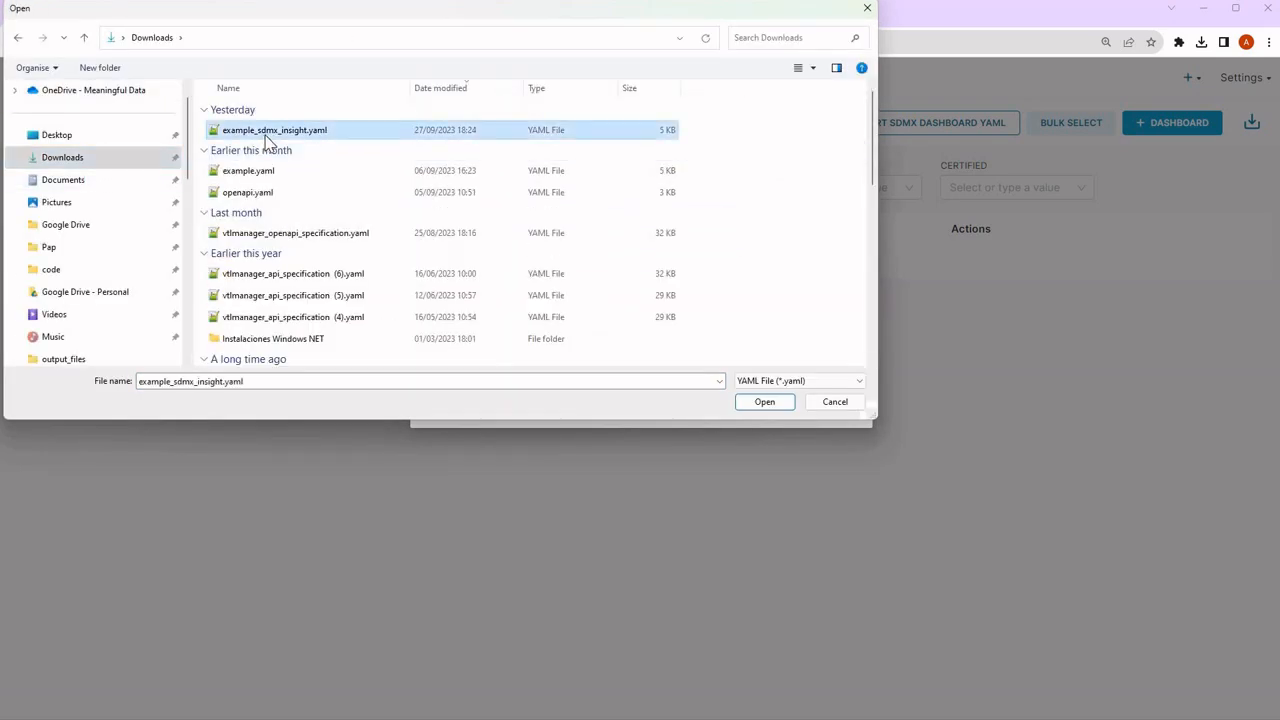
pyautogui.doubleClick(267, 136)
pyautogui.click(477, 384)
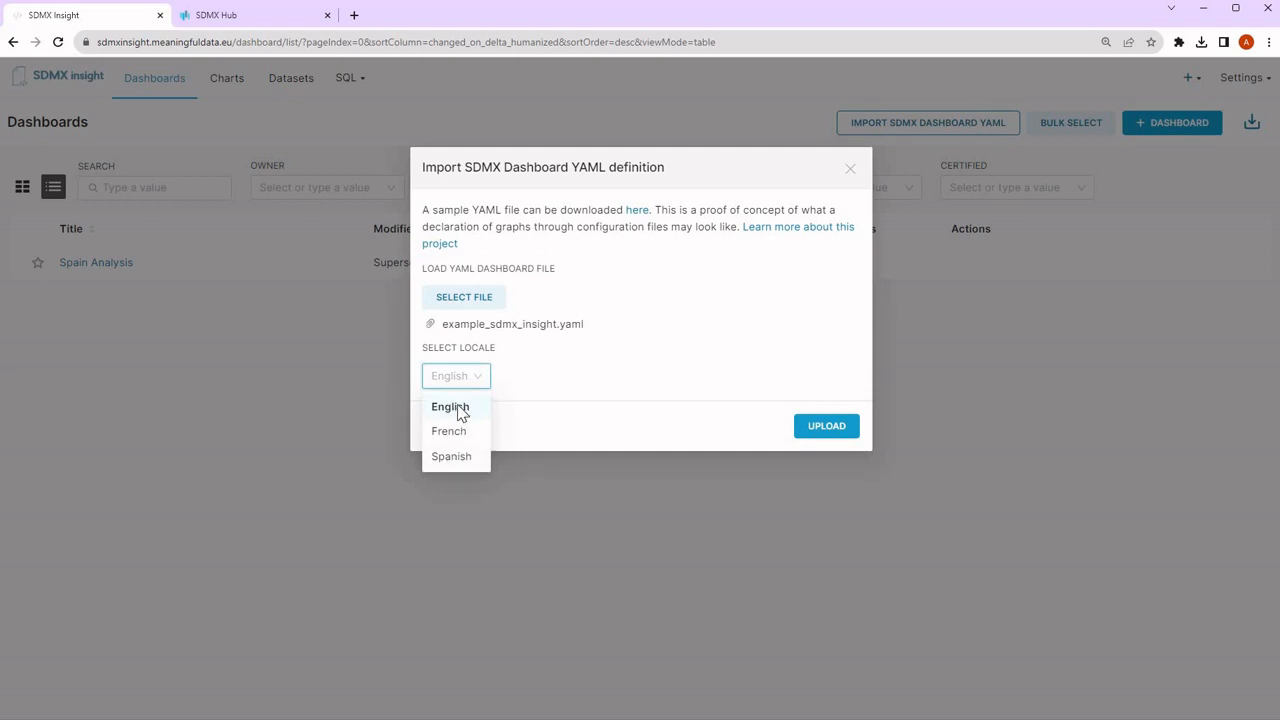
pyautogui.click(462, 410)
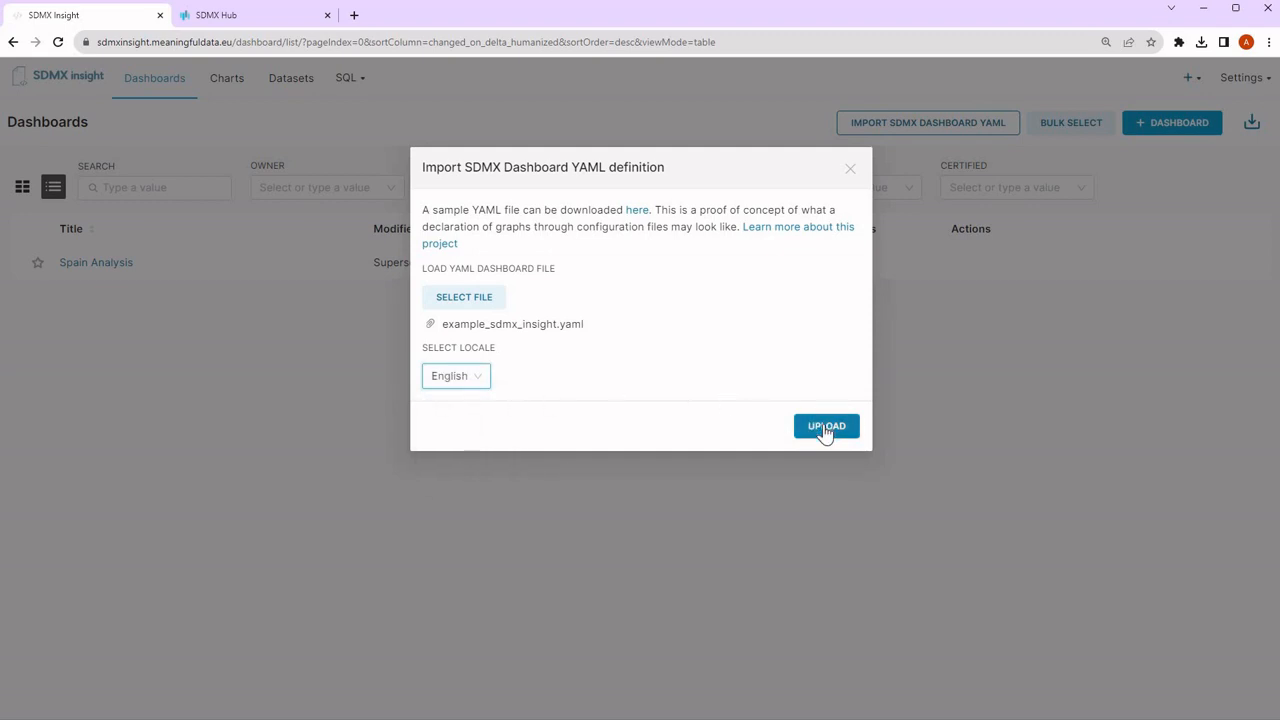
pyautogui.click(826, 430)
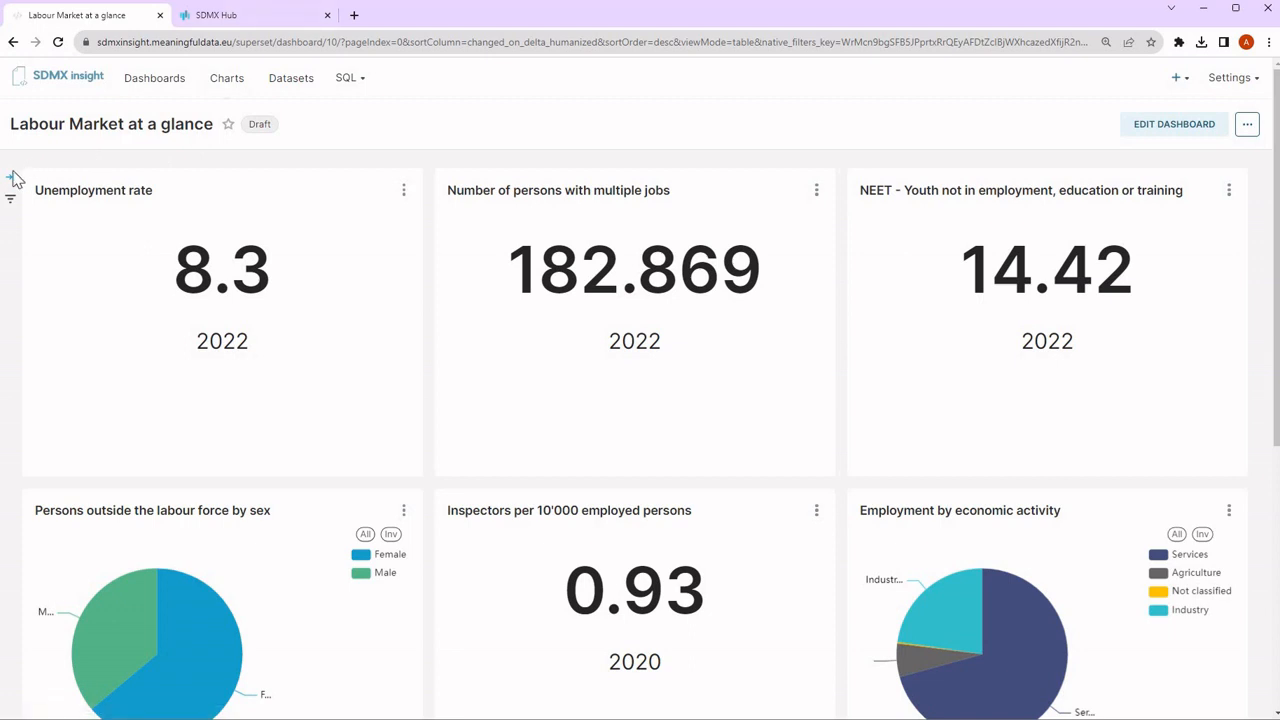
# Look through all the charts of the imported Labour Market at a glance dashboard.
pyautogui.scroll(-5, 300, 196)
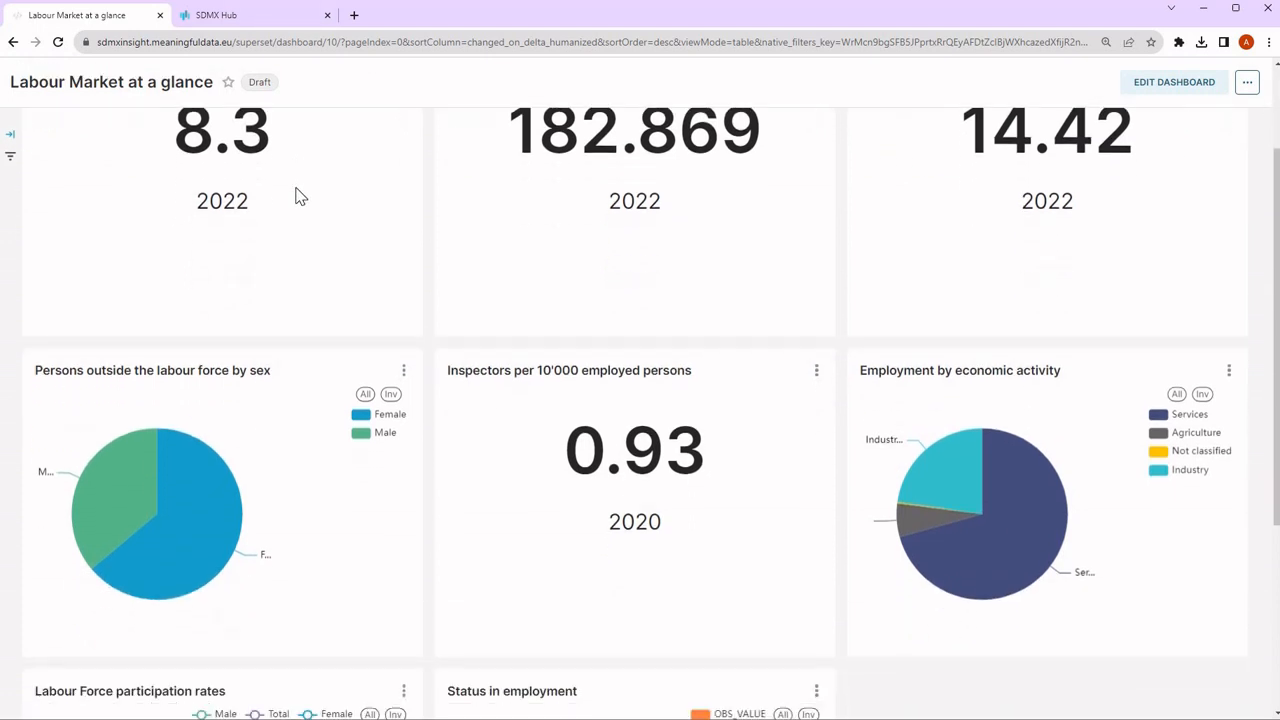
pyautogui.scroll(-3, 300, 196)
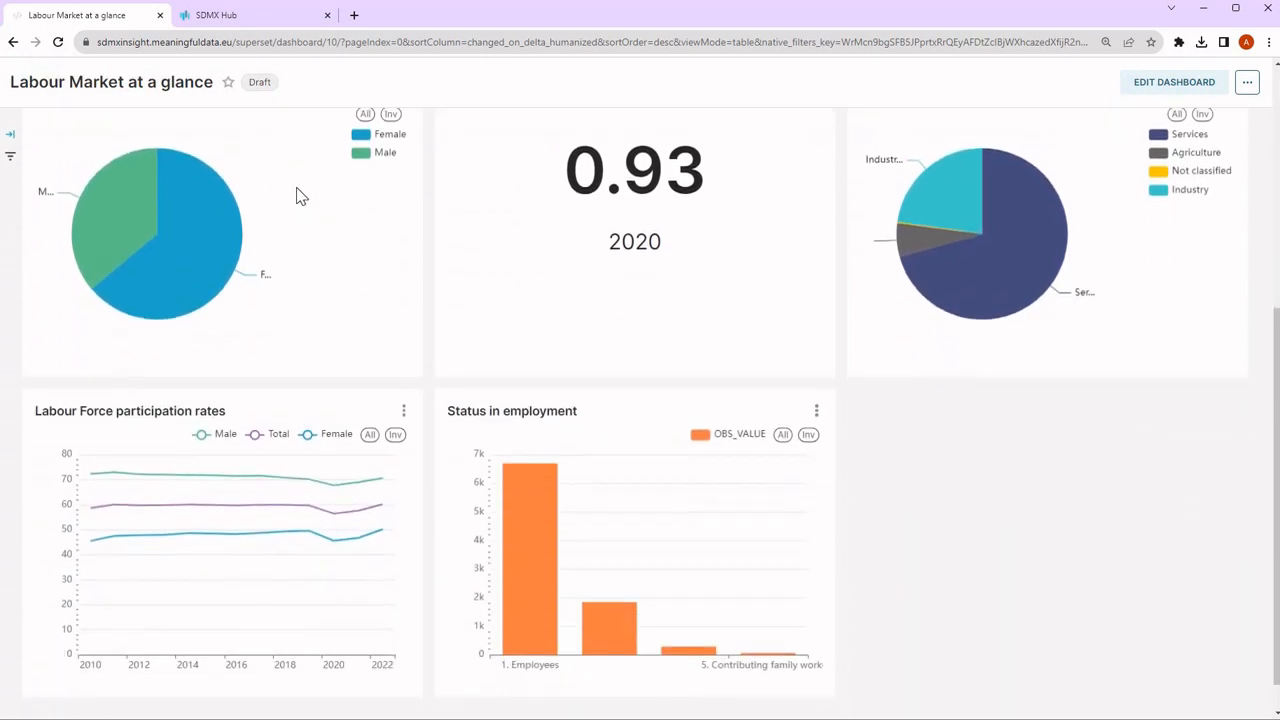
pyautogui.scroll(5, 378, 270)
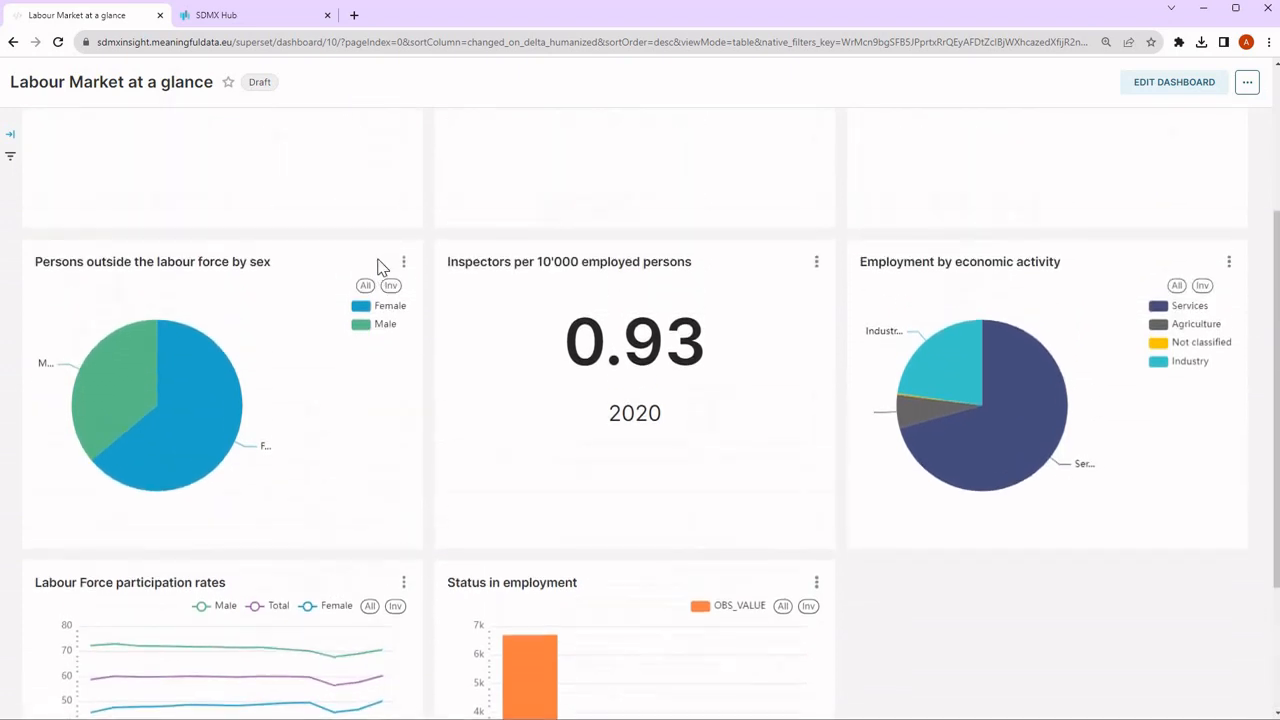
pyautogui.scroll(3, 378, 266)
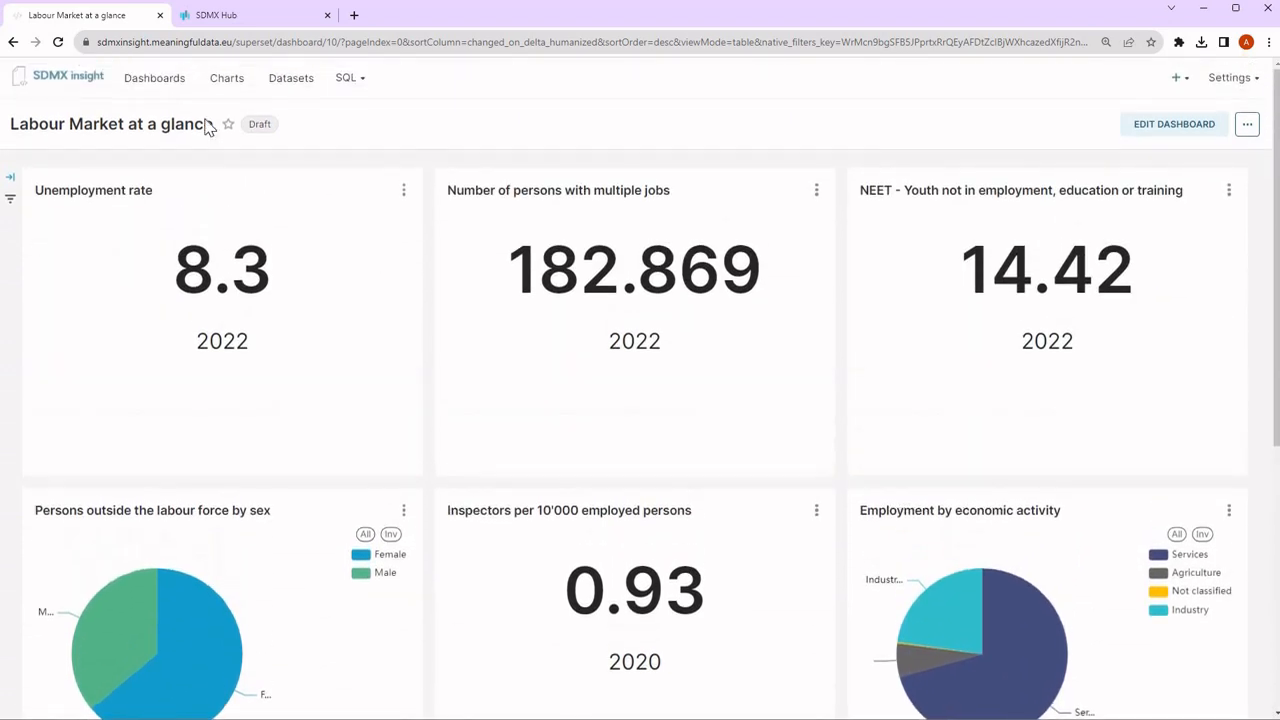
# Review the lists of dashboards, datasets and charts for the items created by the YAML import.
pyautogui.click(171, 88)
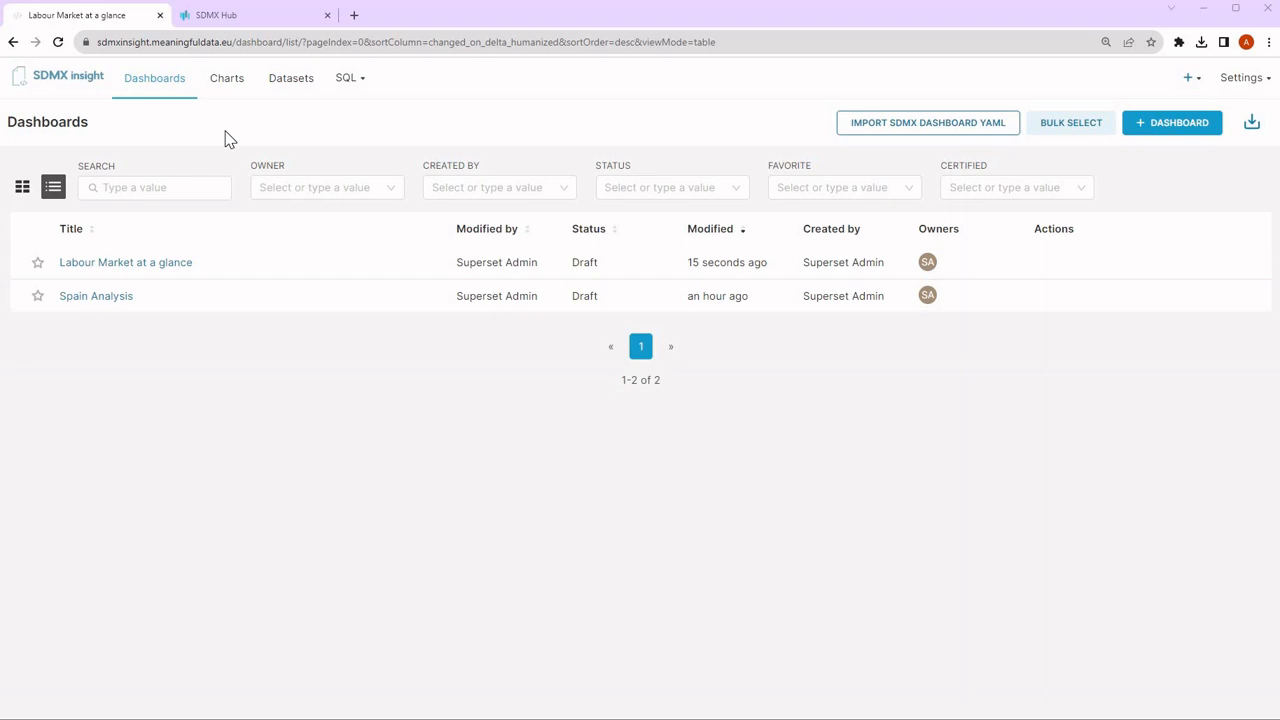
pyautogui.click(281, 88)
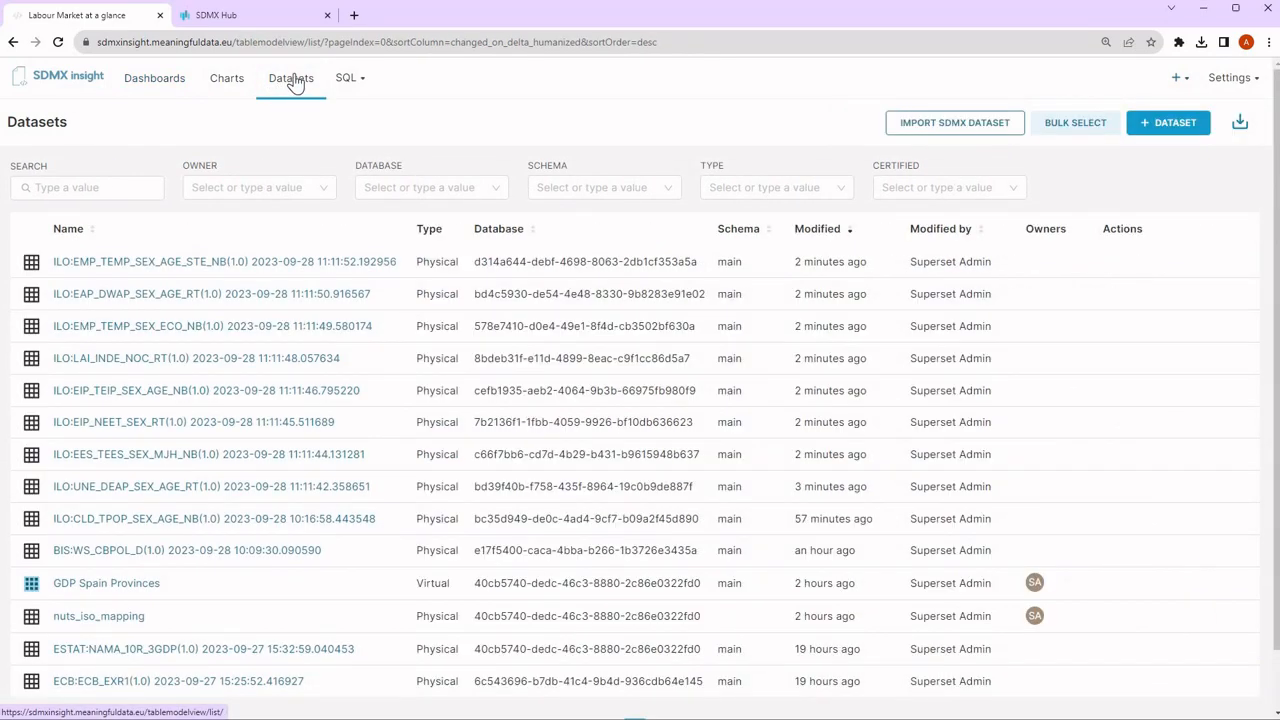
pyautogui.click(228, 82)
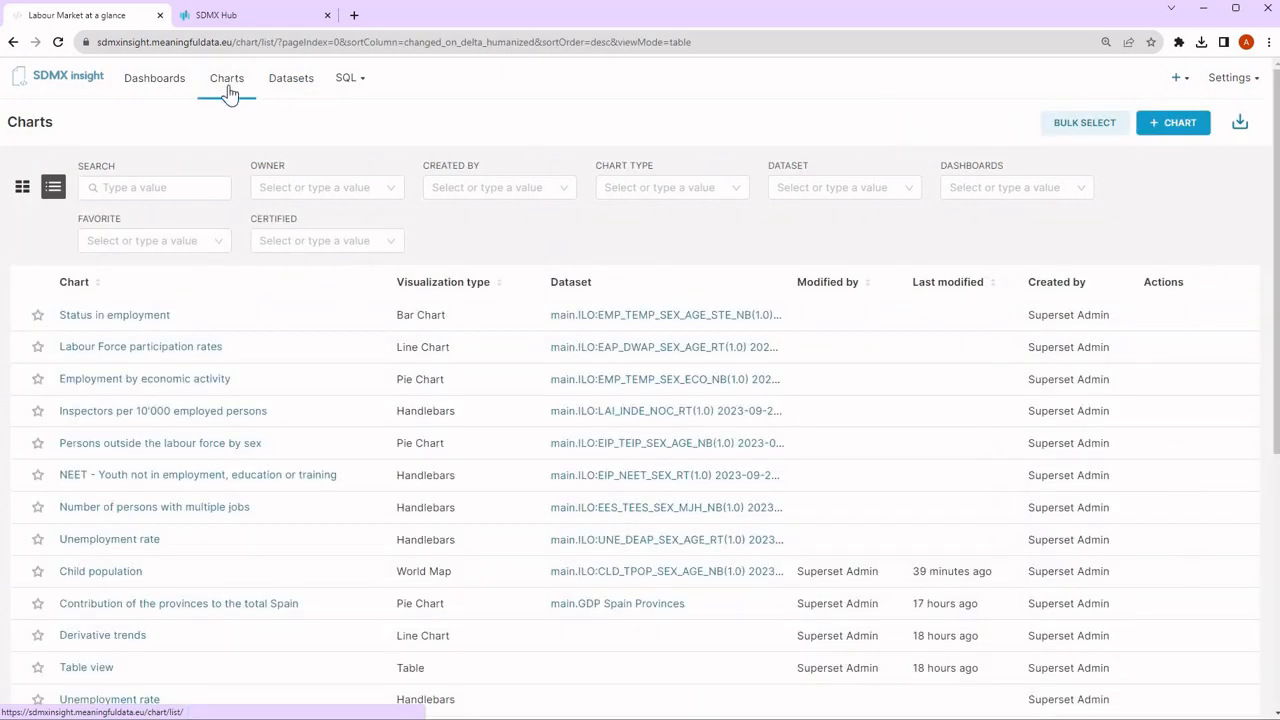
pyautogui.click(163, 82)
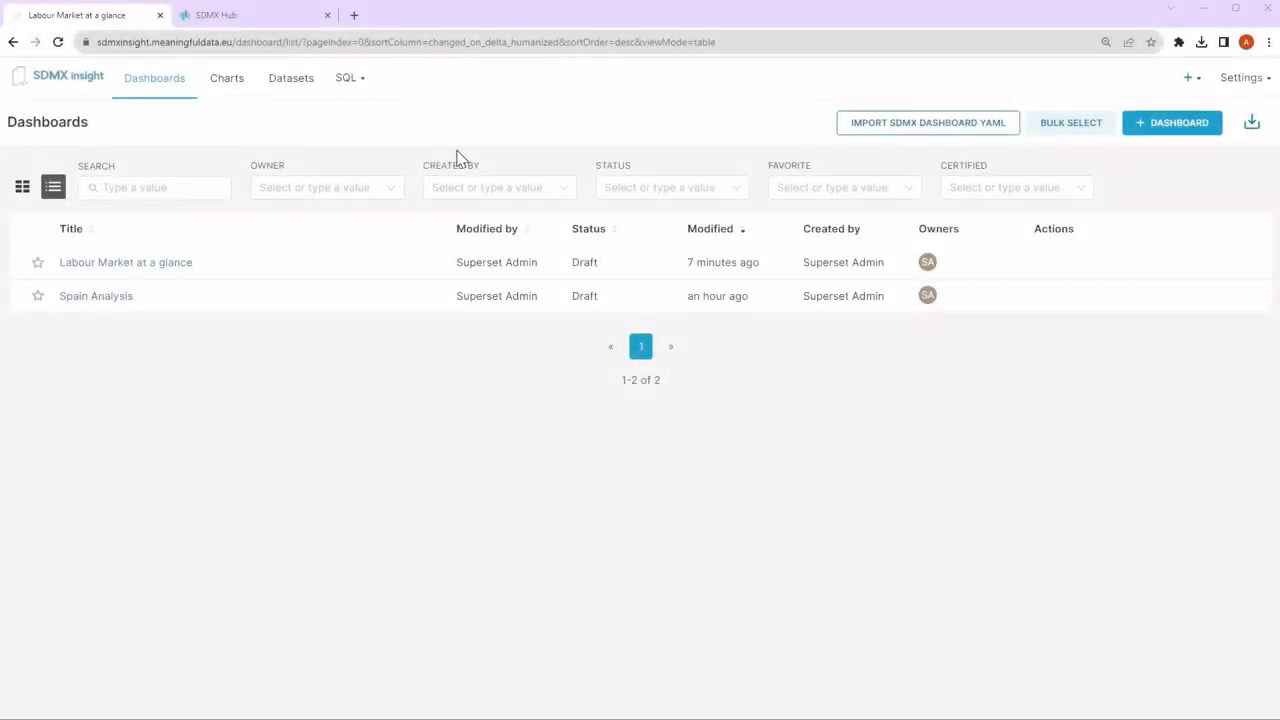
# Start an SDMX dataset import from the datasets list and choose to import by SDMX URL.
pyautogui.click(297, 90)
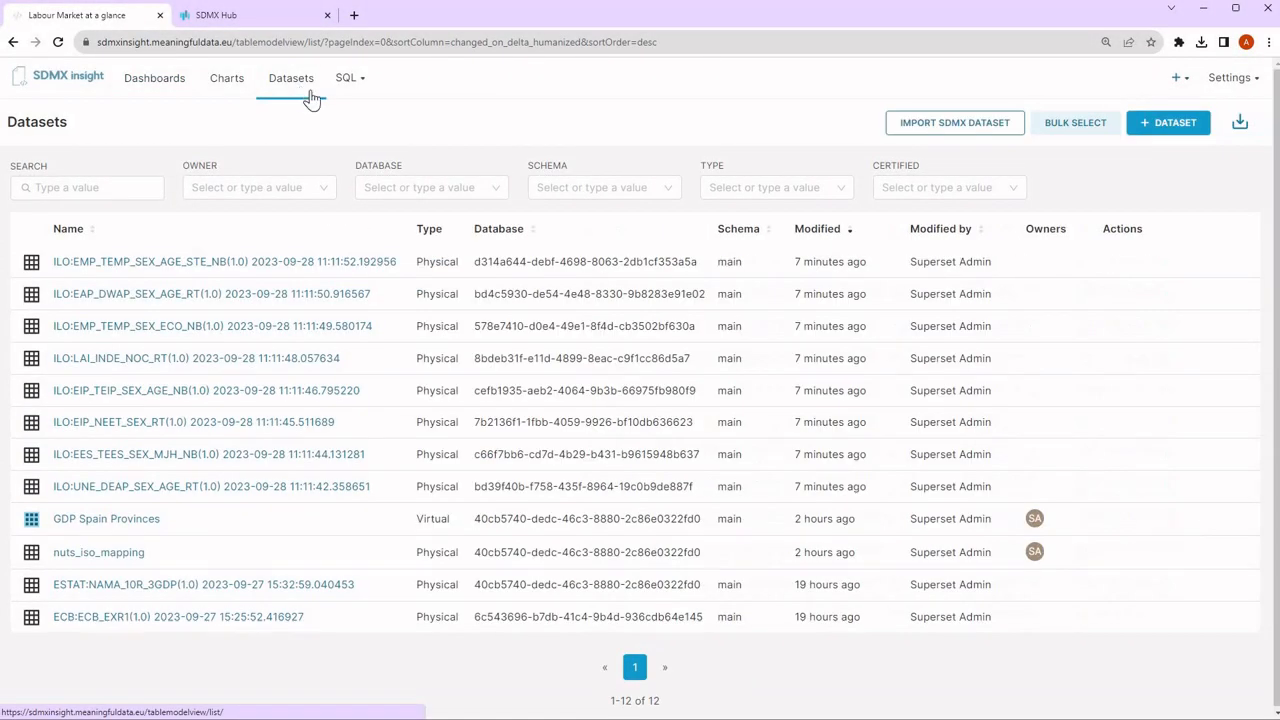
pyautogui.click(988, 128)
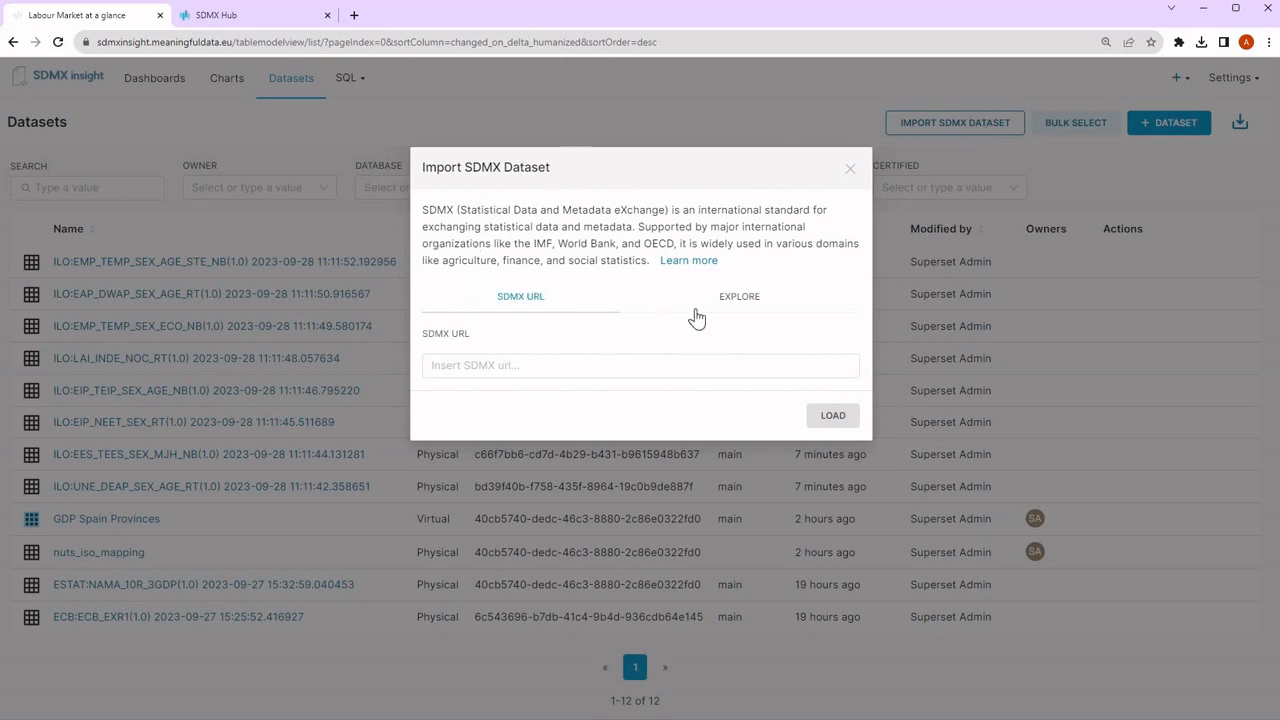
pyautogui.click(736, 306)
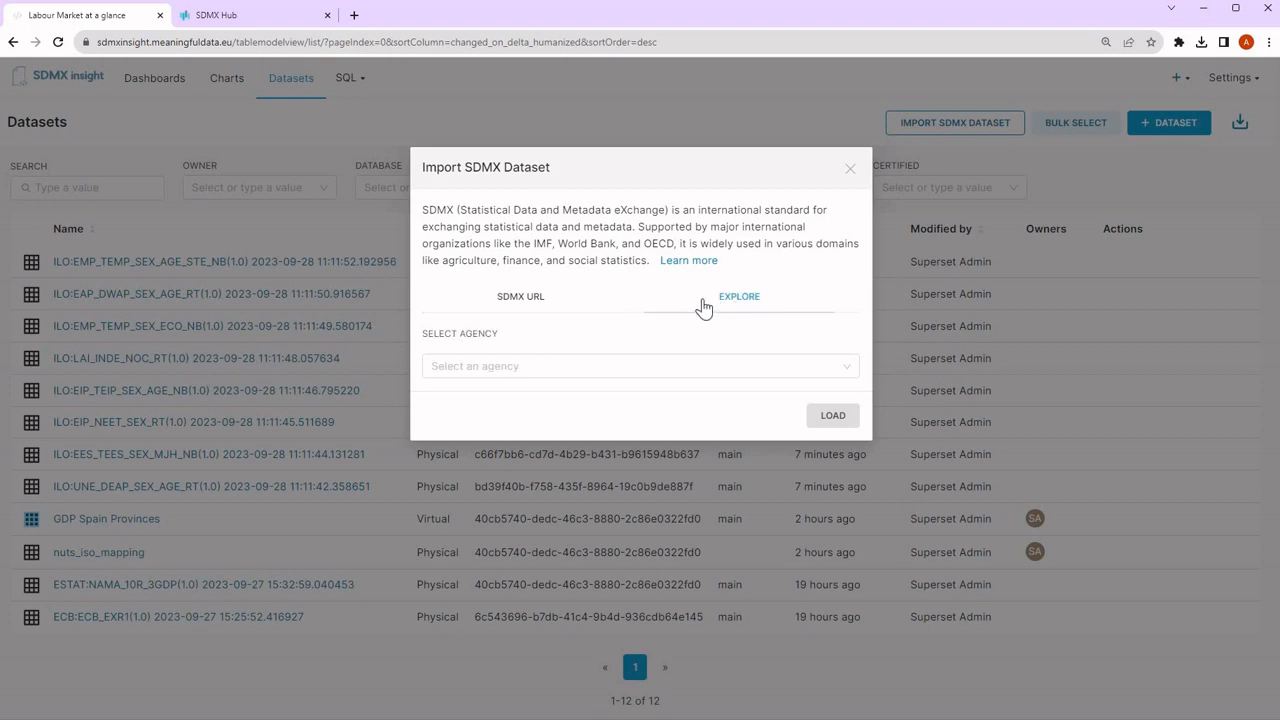
pyautogui.click(535, 307)
pyautogui.click(452, 368)
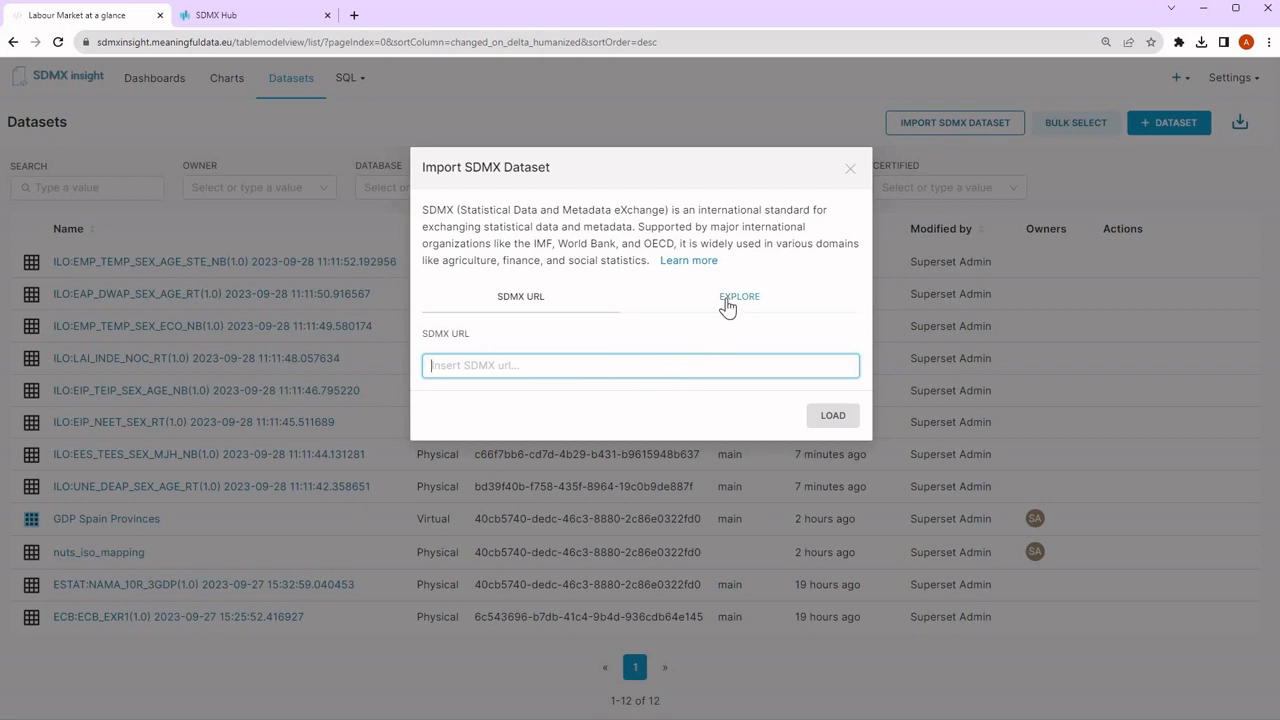
# Switch to SDMX Hub, search the BIS dataflow Policy rates daily (WS_CBPOL_D) with 3 last time observations, and copy its data URL.
pyautogui.click(262, 20)
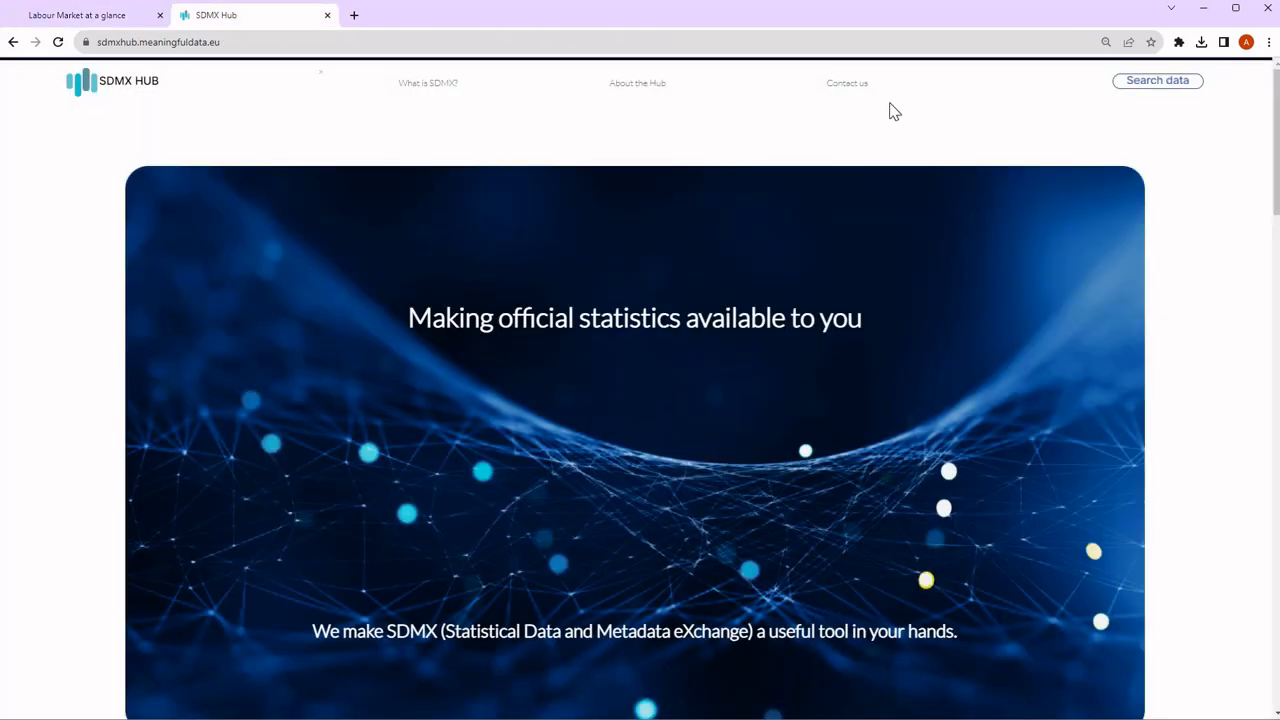
pyautogui.click(1145, 86)
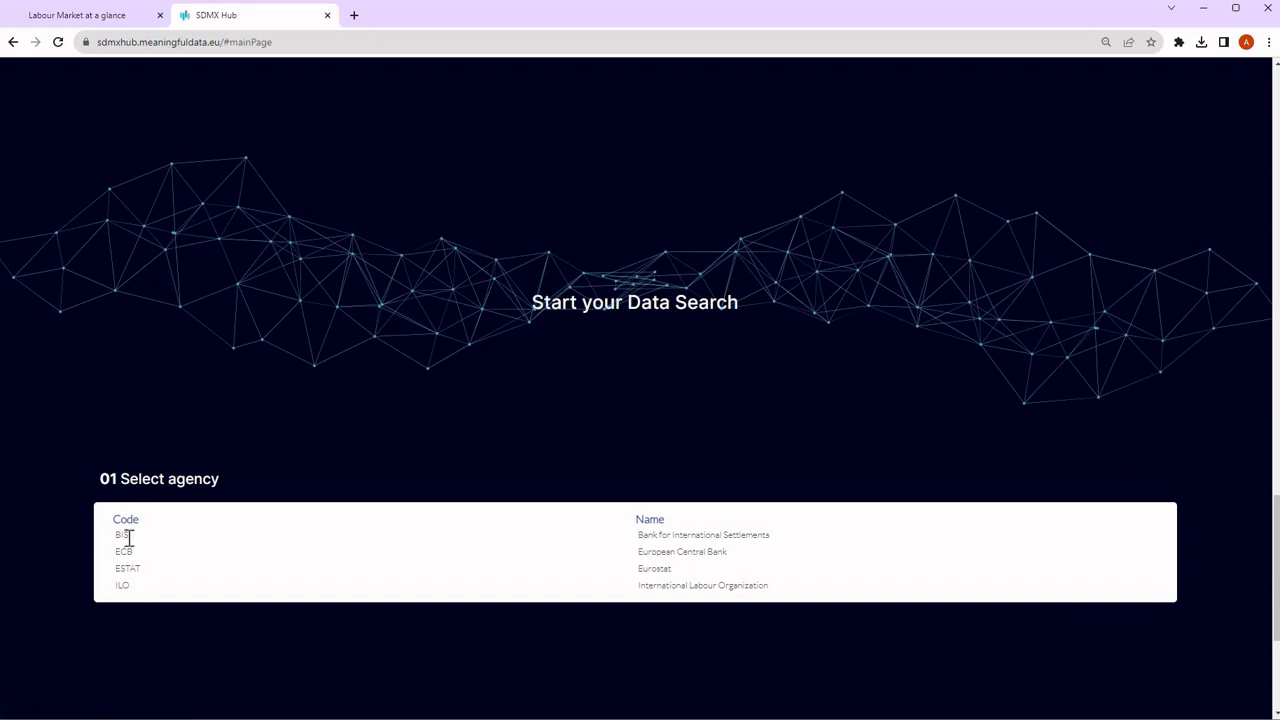
pyautogui.click(163, 541)
pyautogui.scroll(-3, 214, 537)
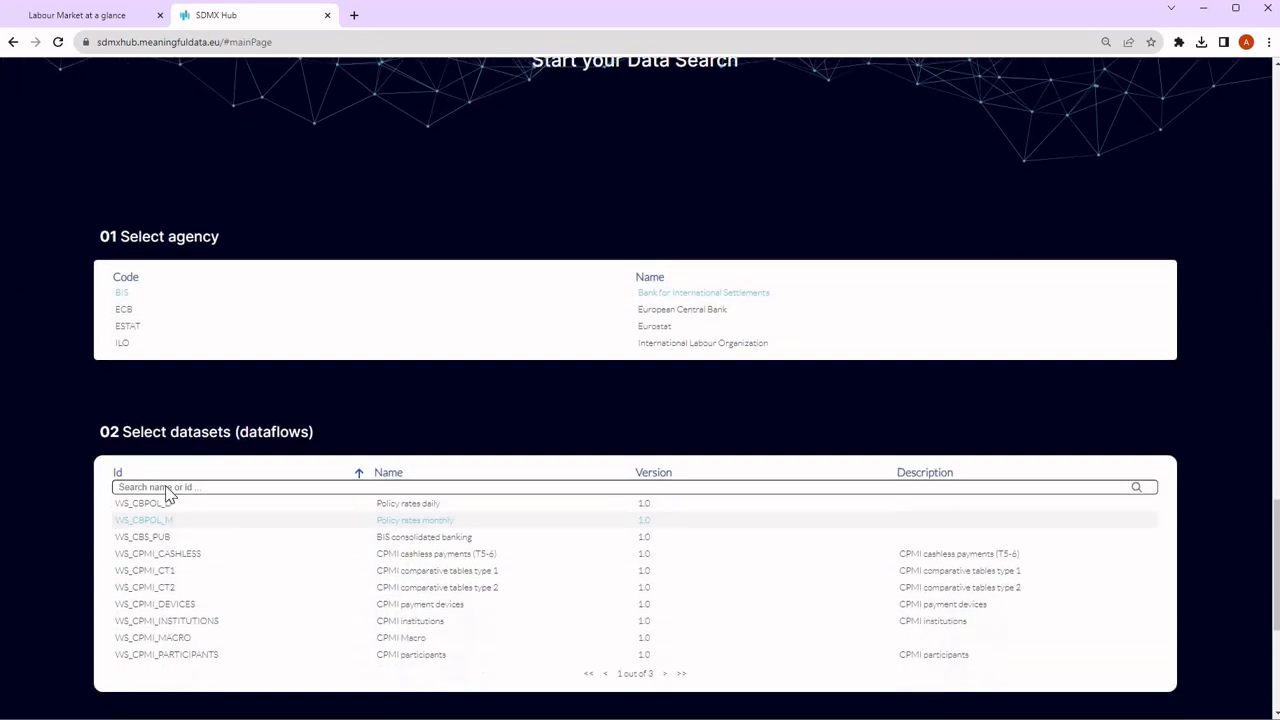
pyautogui.scroll(-3, 571, 574)
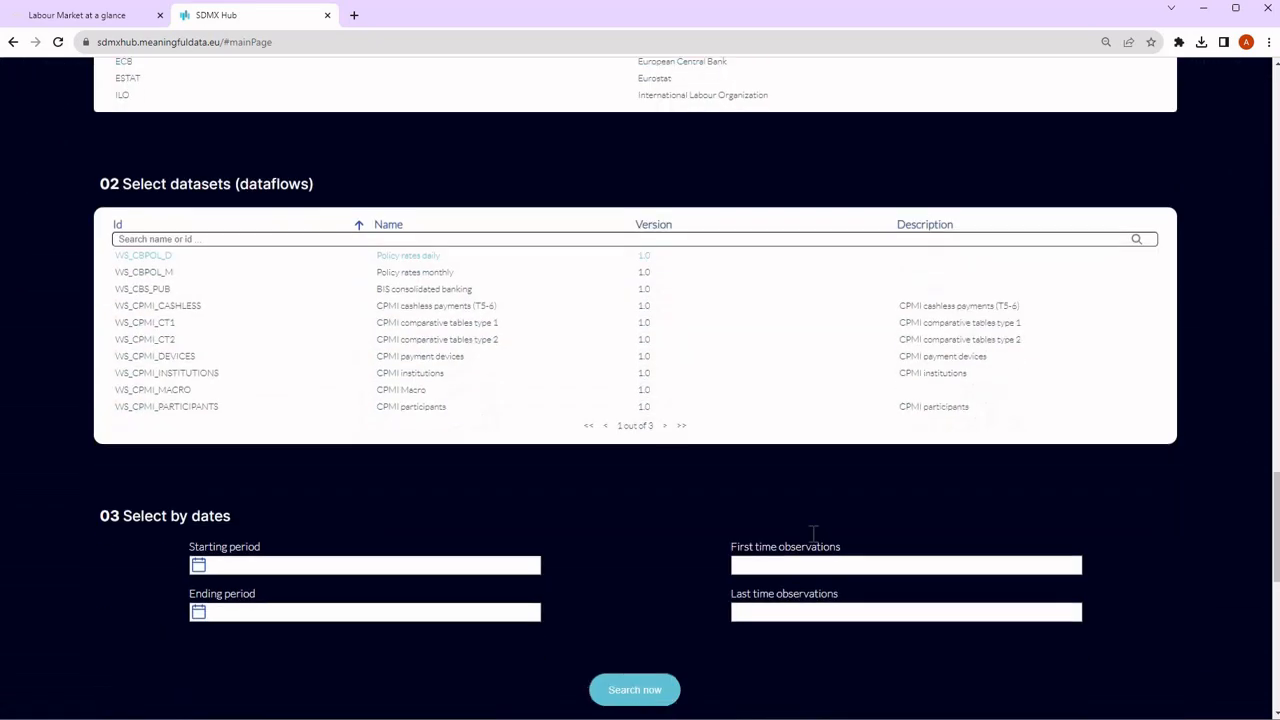
pyautogui.click(791, 542)
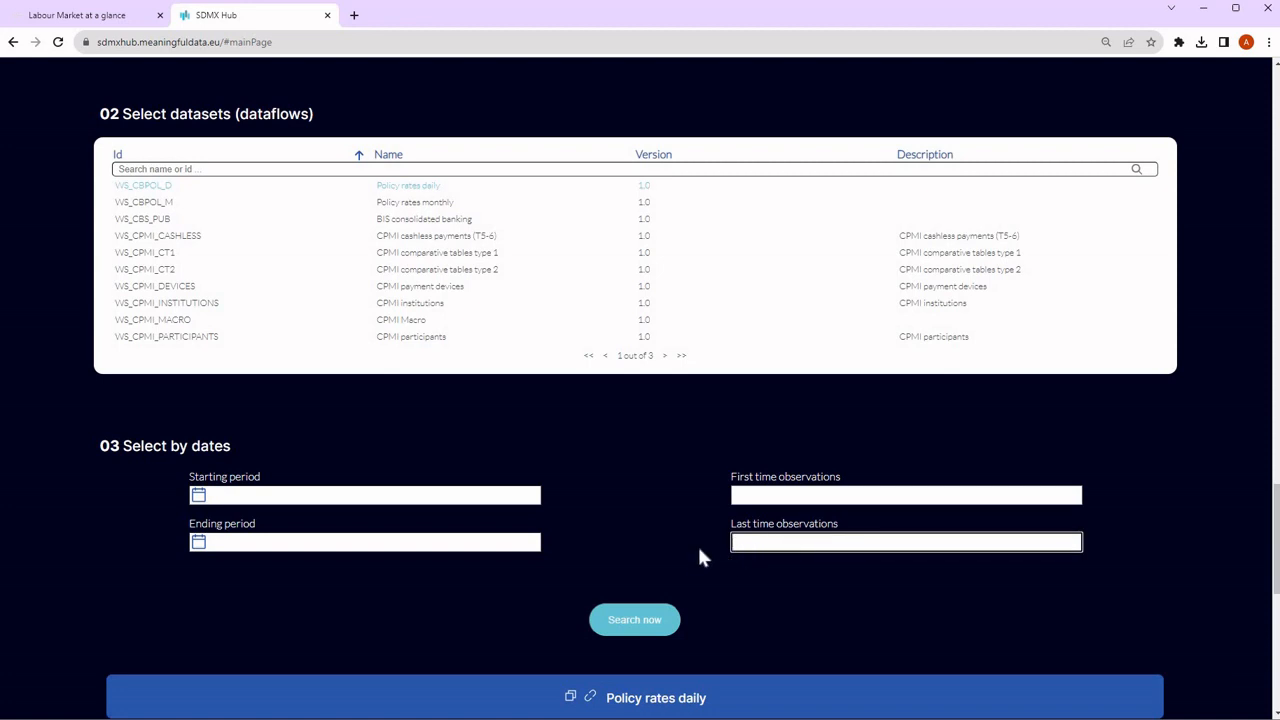
pyautogui.click(641, 622)
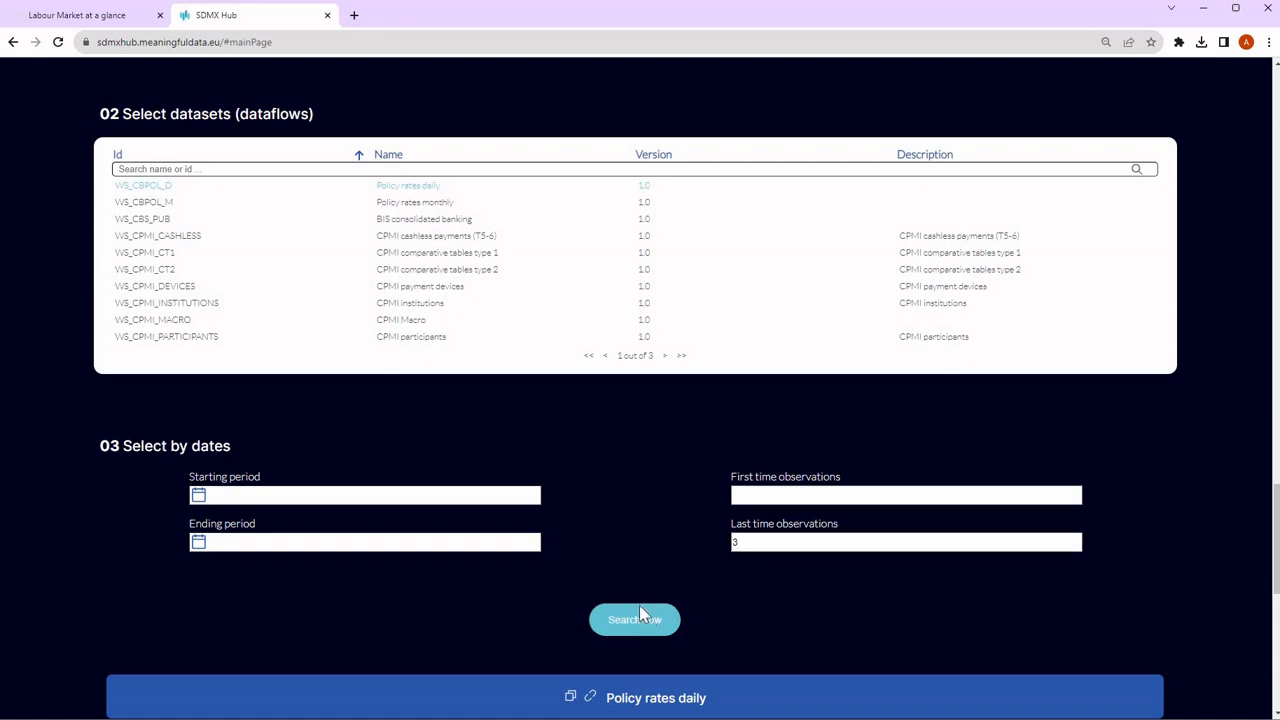
pyautogui.scroll(-2, 640, 600)
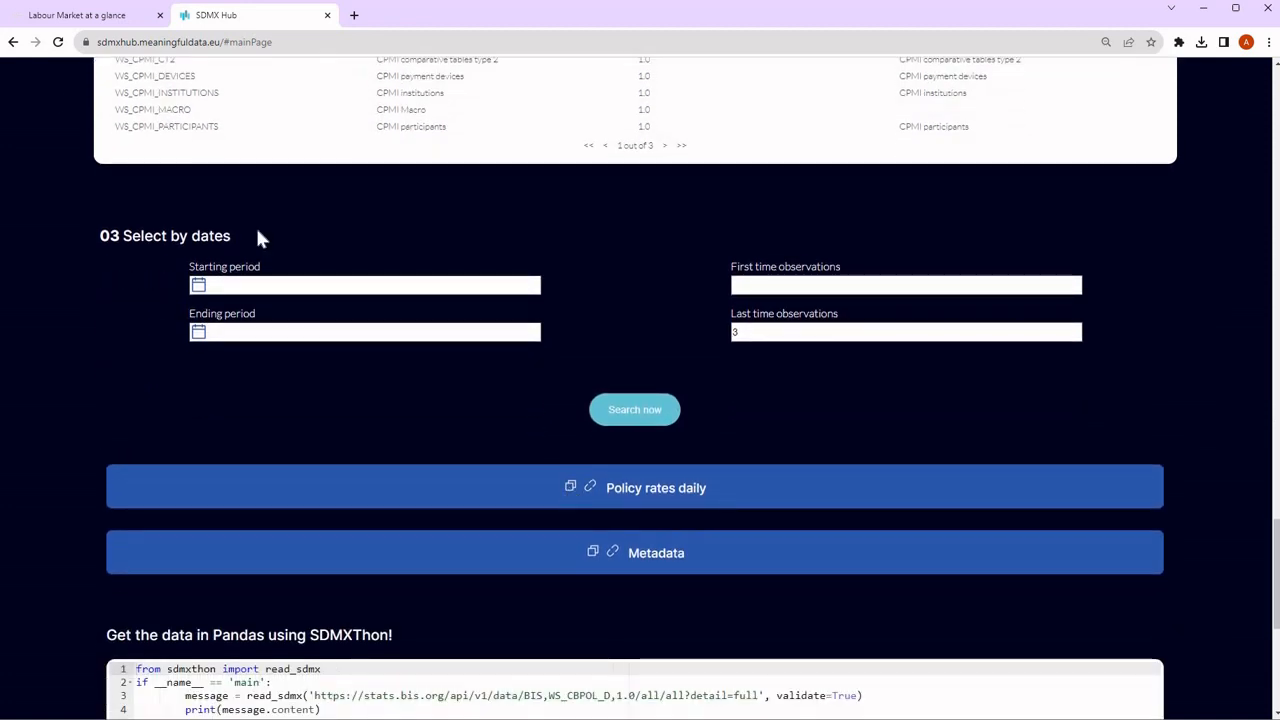
# Switch back to SDMX insight, load the dataset from the copied SDMX URL, and open the imported BIS:WS_CBPOL_D dataset.
pyautogui.click(80, 18)
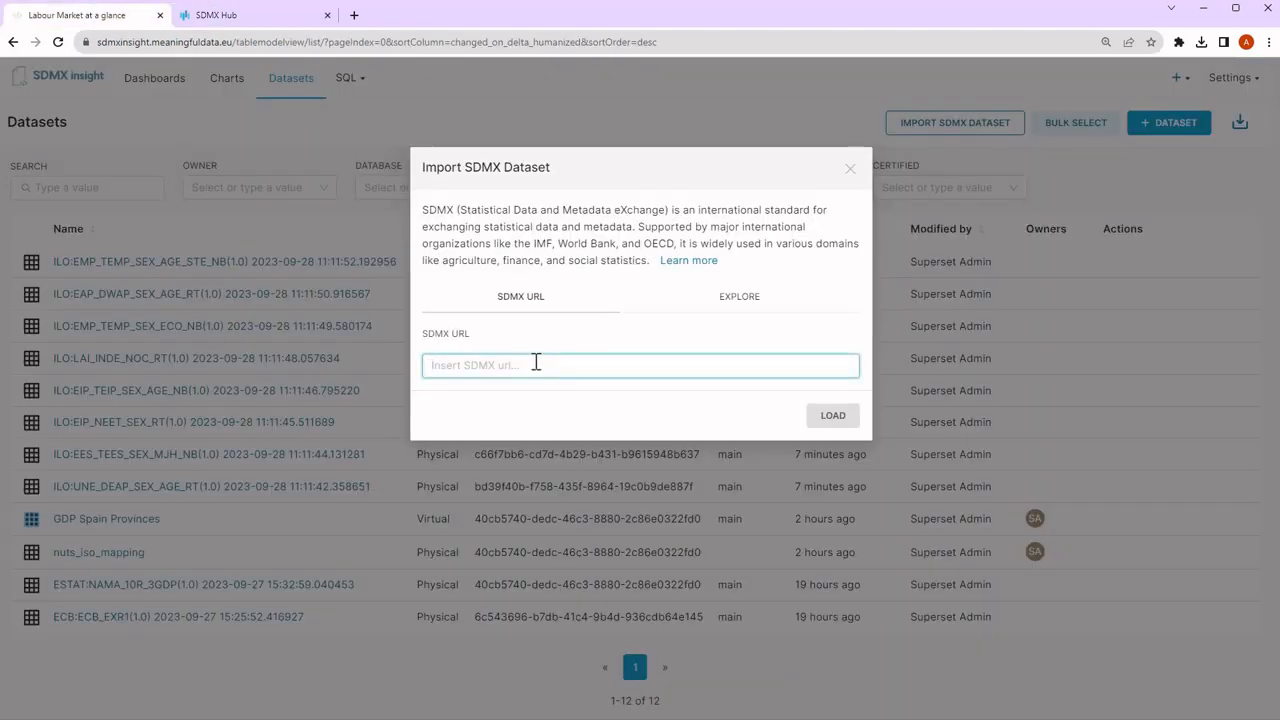
pyautogui.hotkey('ctrl', 'v')
pyautogui.click(833, 415)
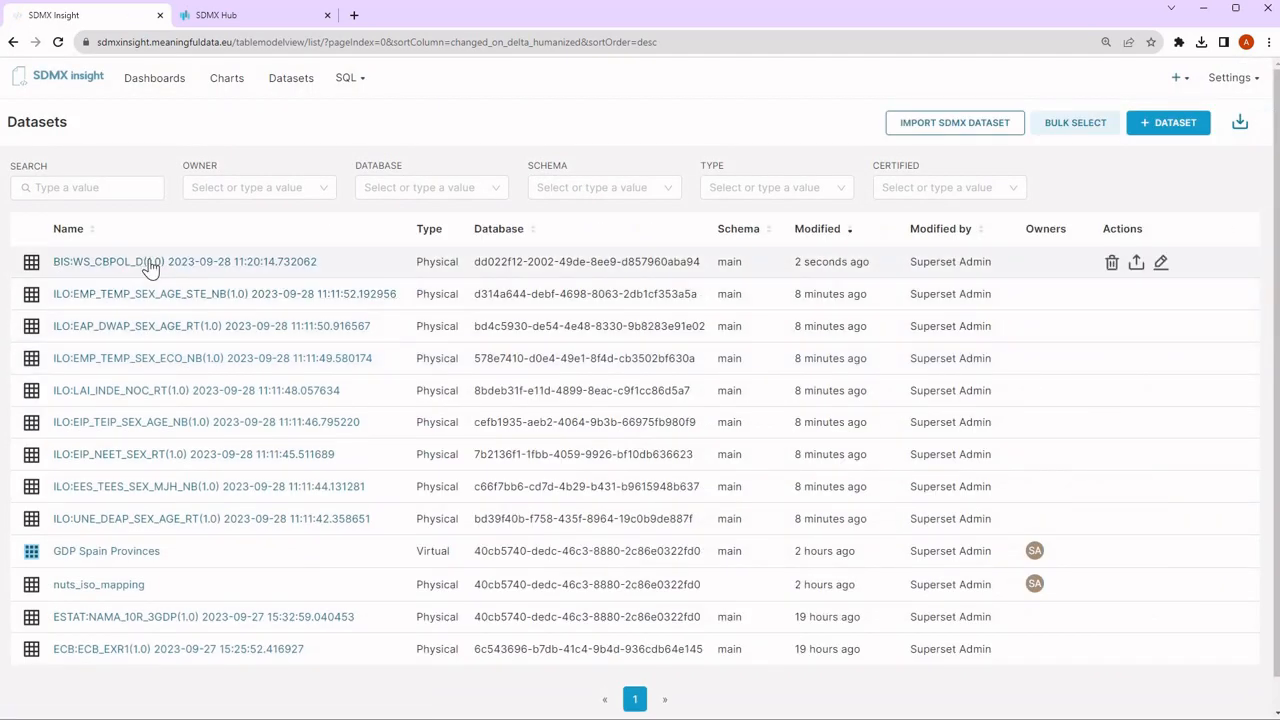
pyautogui.click(147, 262)
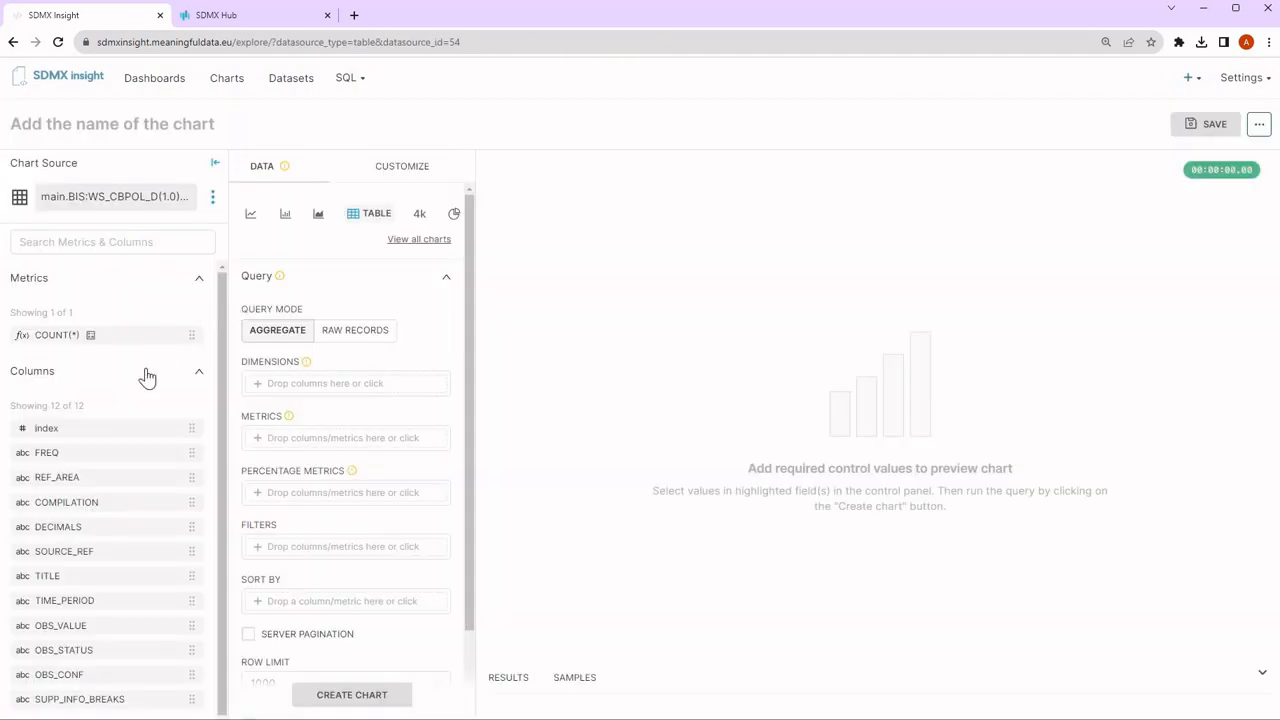
# Start another SDMX dataset import from the datasets list, exploring by agency, and select ILO as the agency.
pyautogui.click(293, 80)
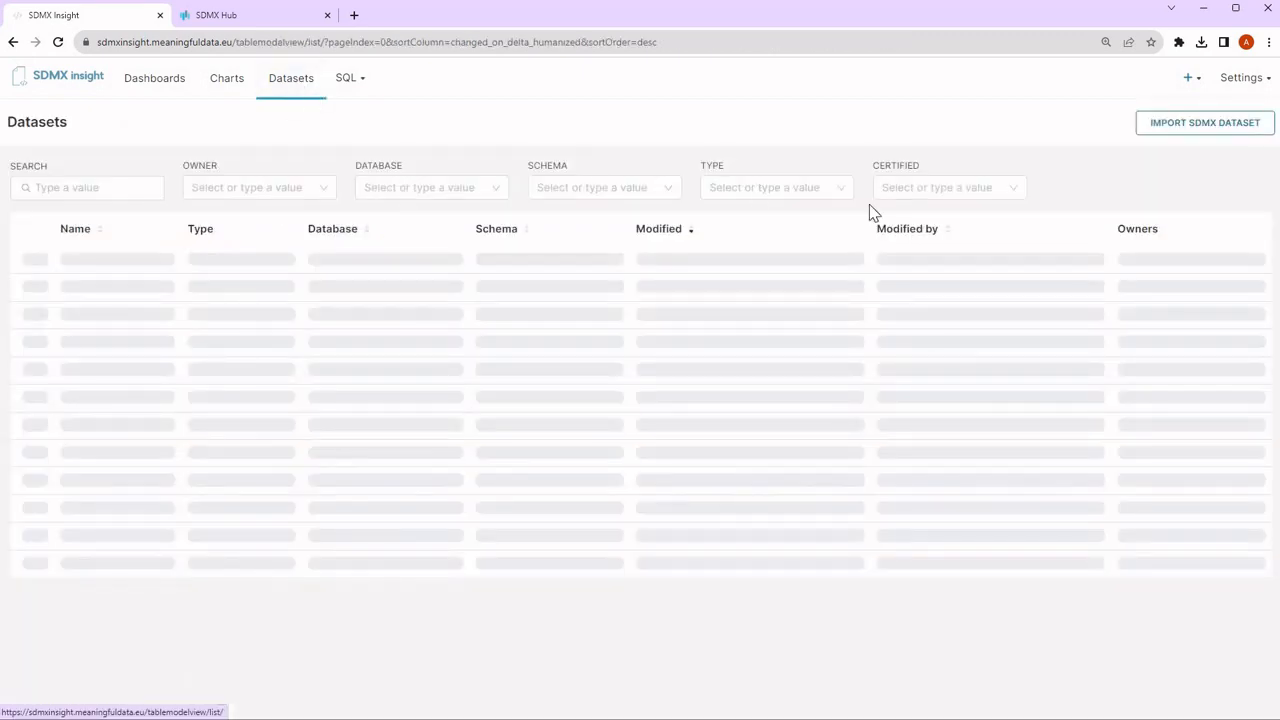
pyautogui.click(925, 125)
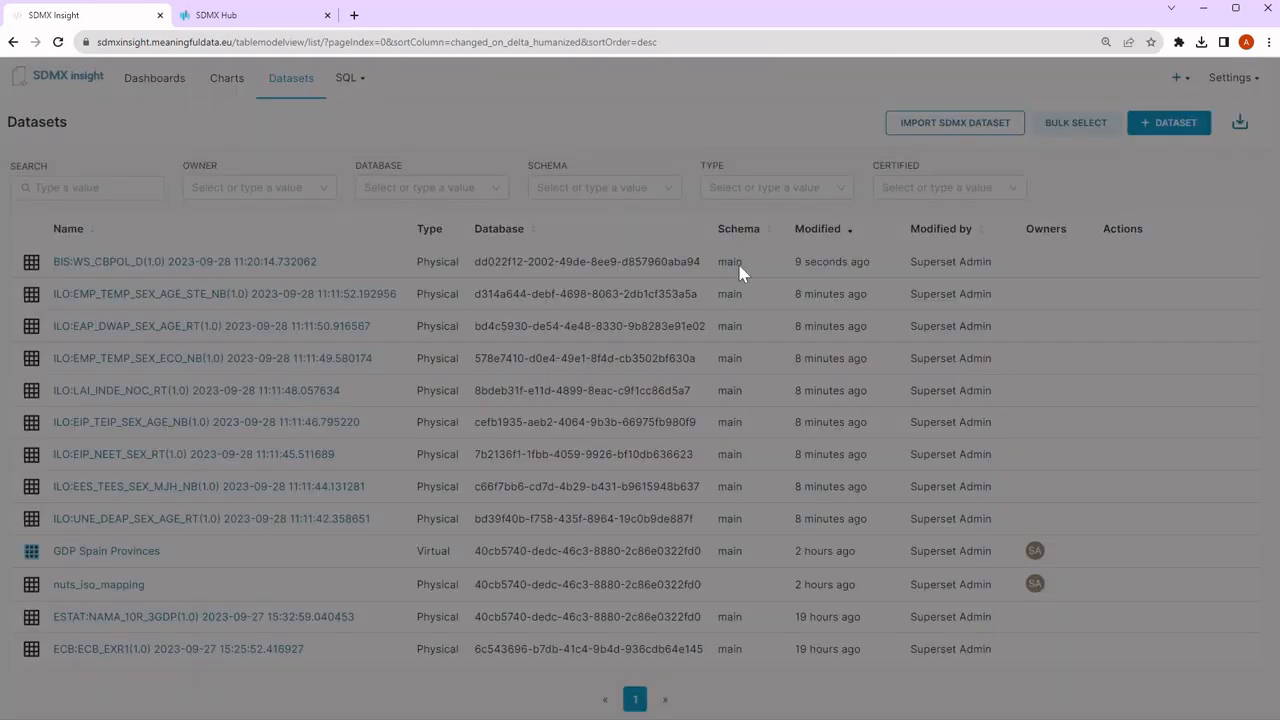
pyautogui.click(739, 300)
pyautogui.click(595, 370)
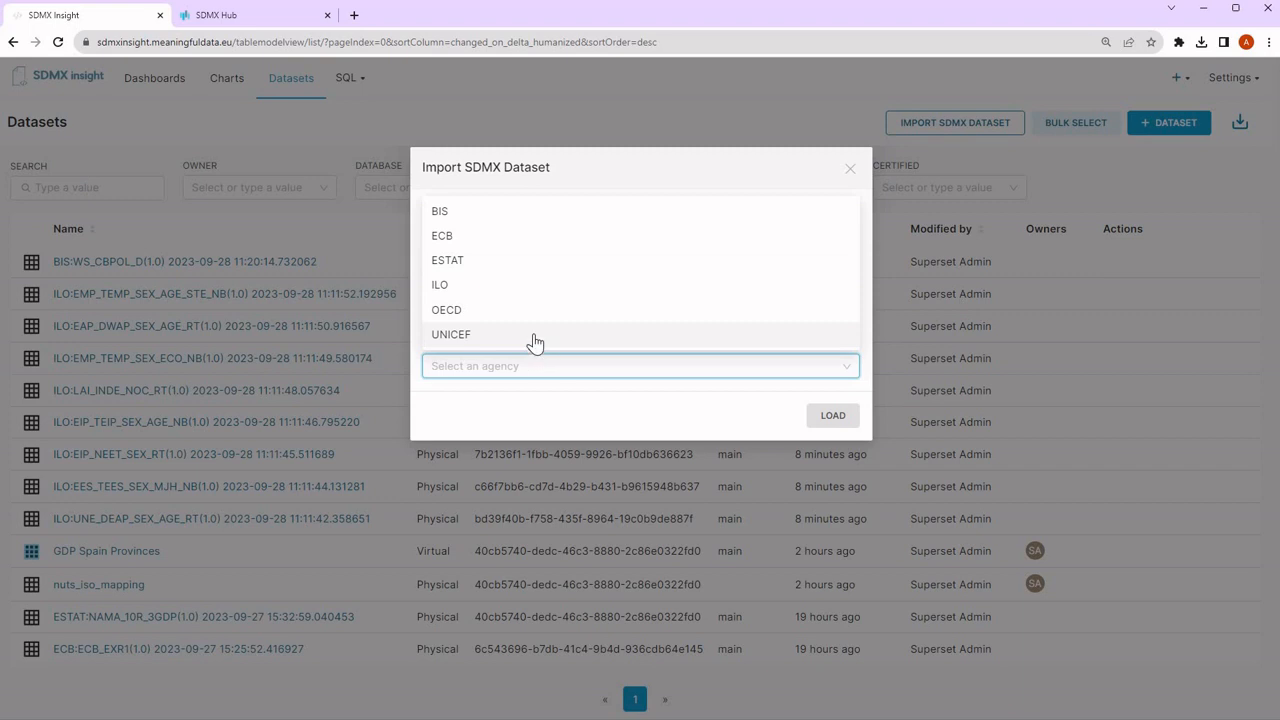
pyautogui.click(532, 287)
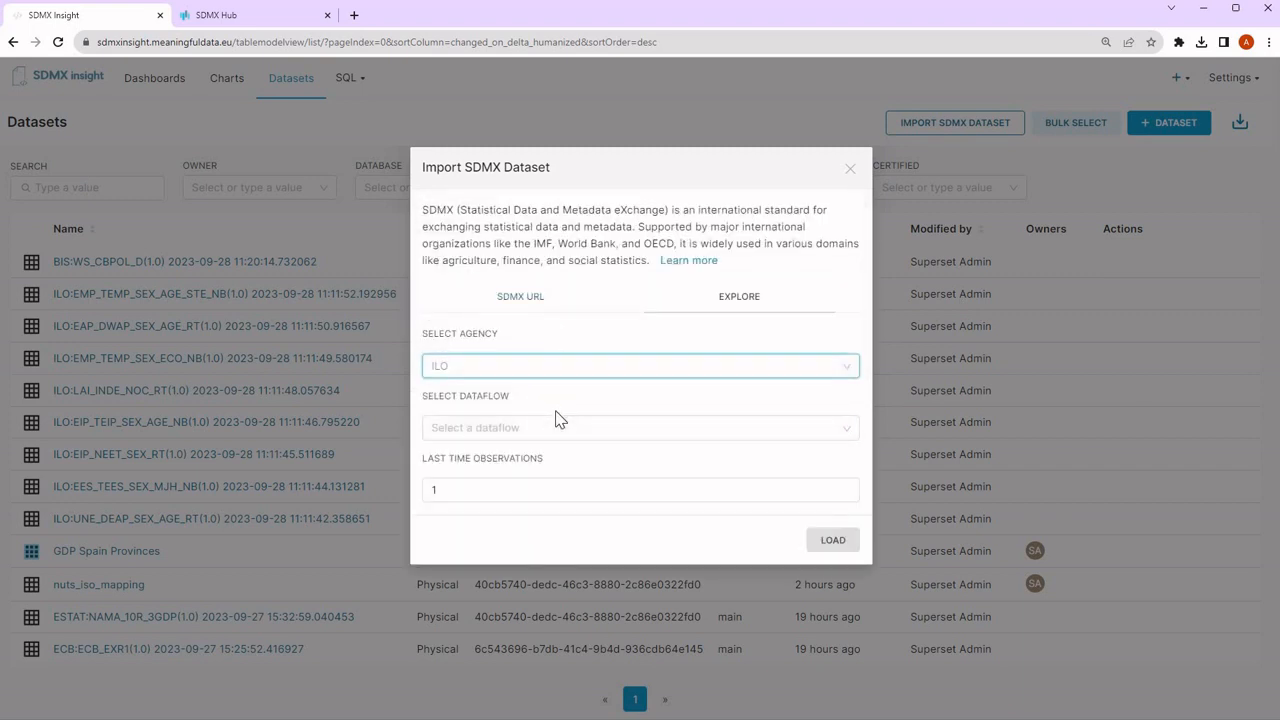
# Choose the dataflow Child population by sex and age, set the last time observations to 3, and load the dataset.
pyautogui.click(564, 427)
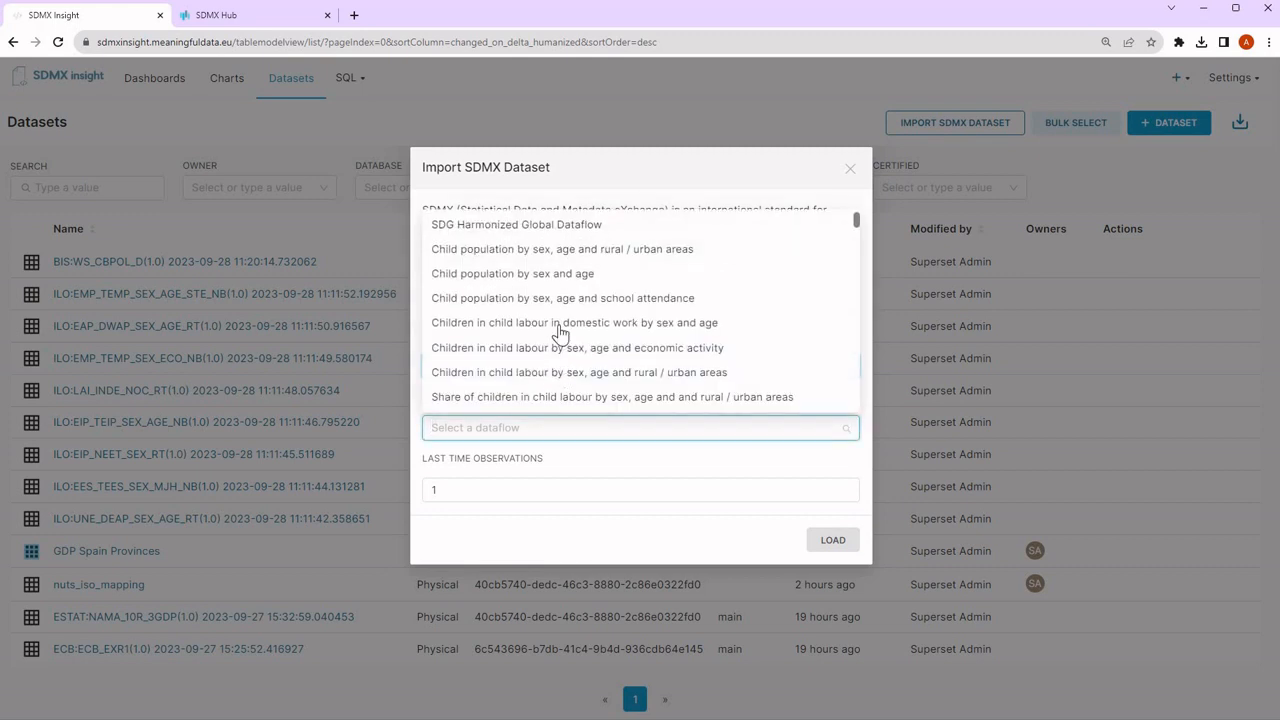
pyautogui.click(565, 276)
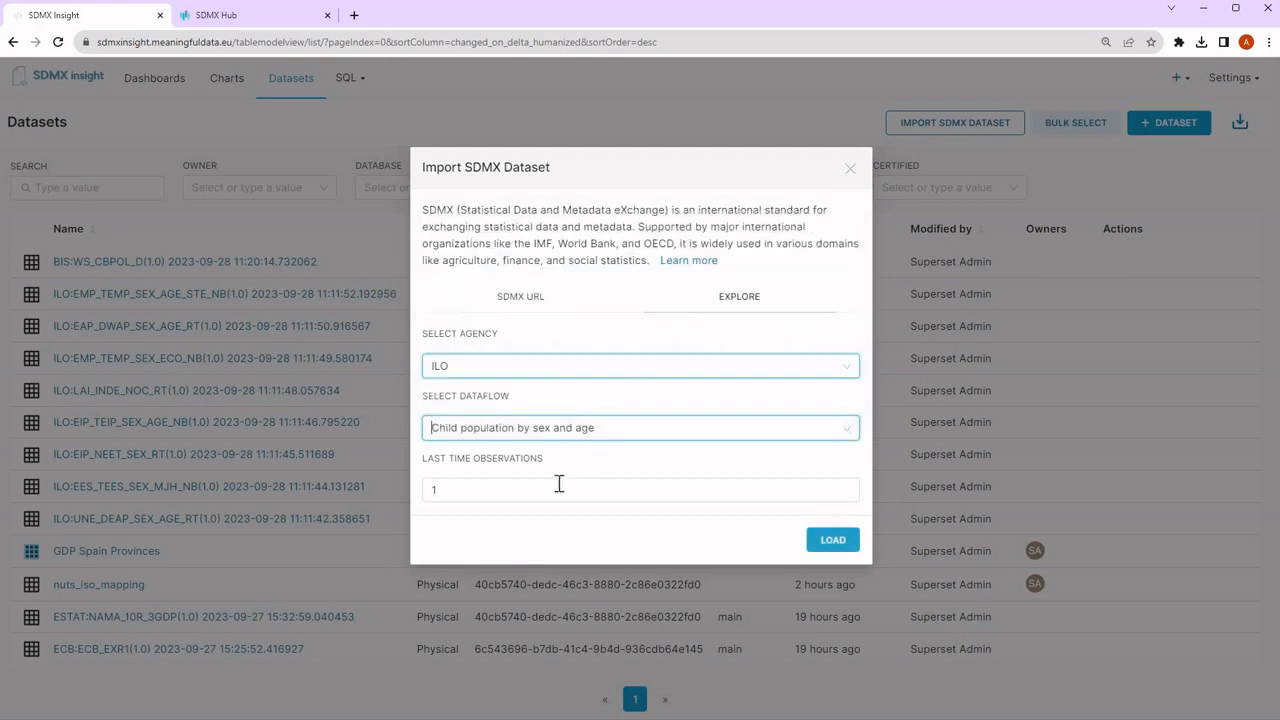
pyautogui.click(792, 488)
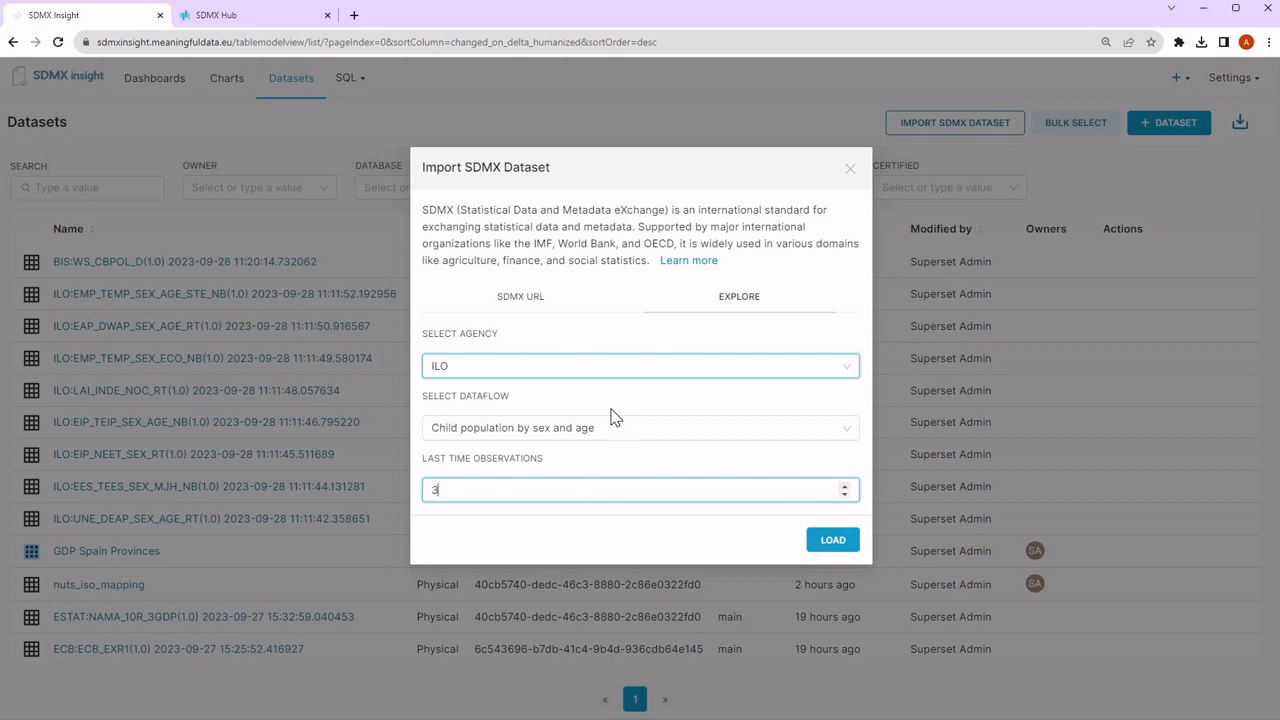
pyautogui.click(836, 553)
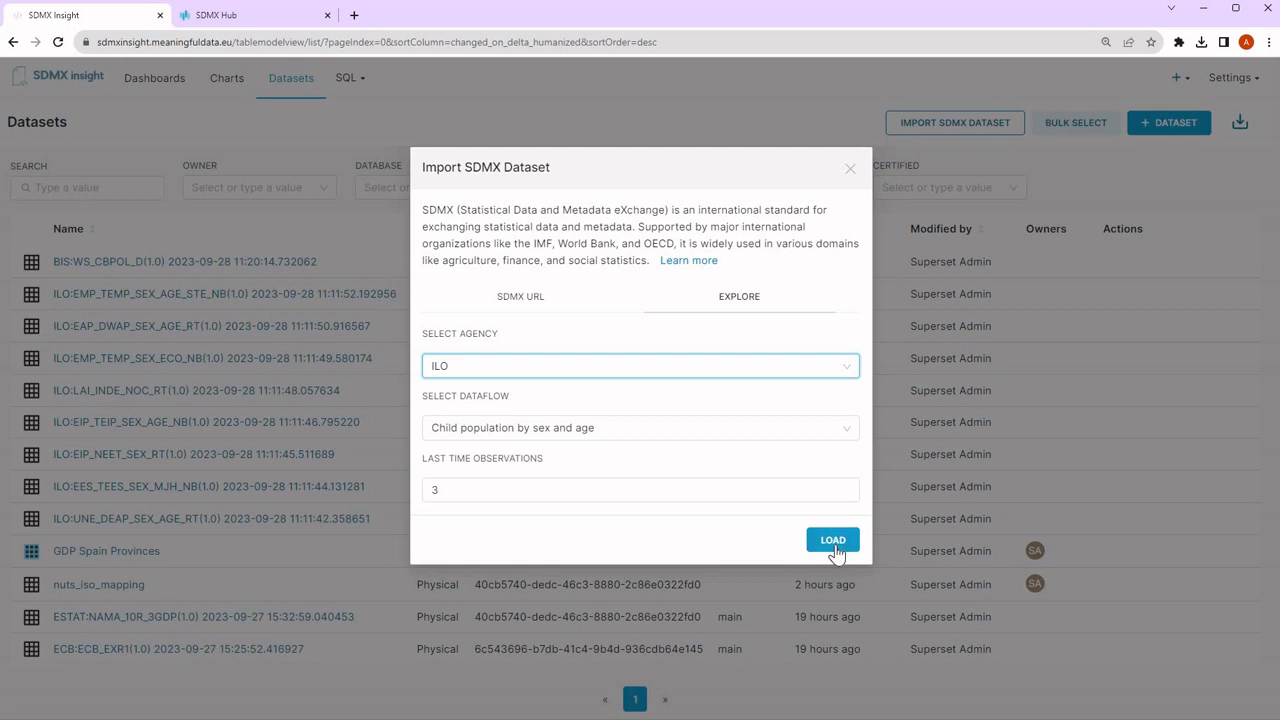
pyautogui.click(836, 553)
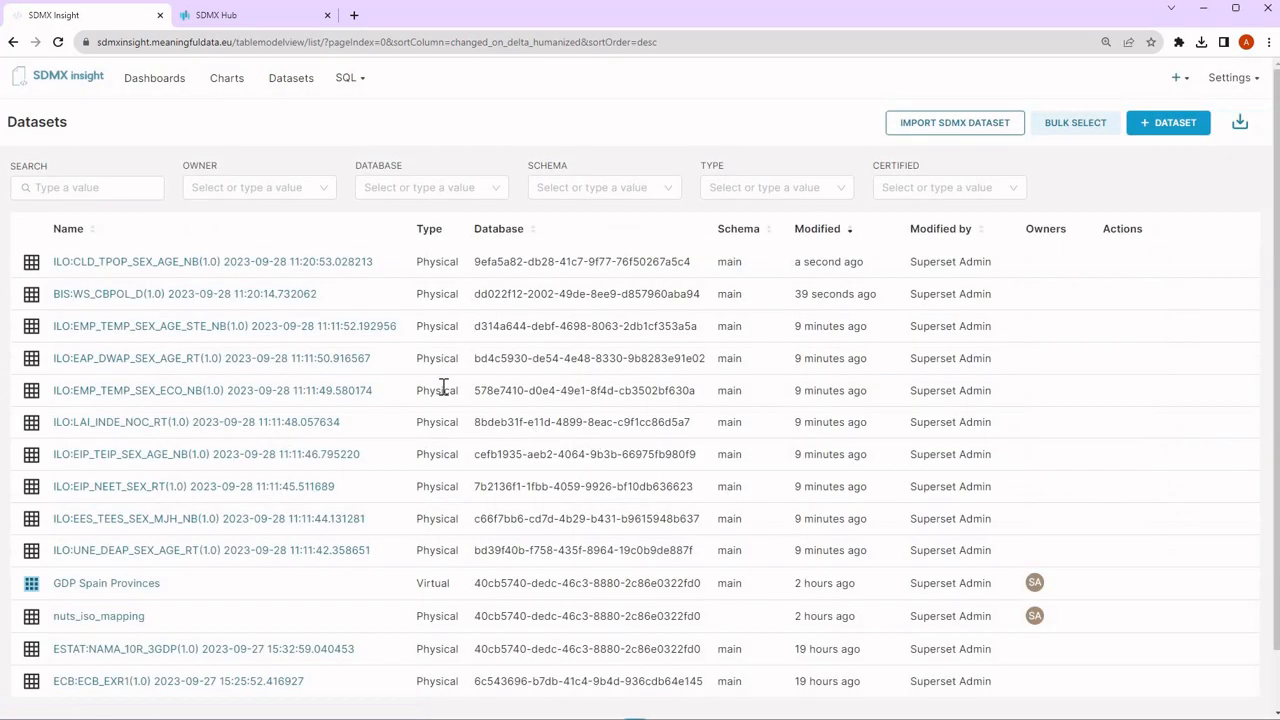
# Open the imported ILO:CLD_TPOP_SEX_AGE_NB dataset and look through its columns.
pyautogui.click(248, 264)
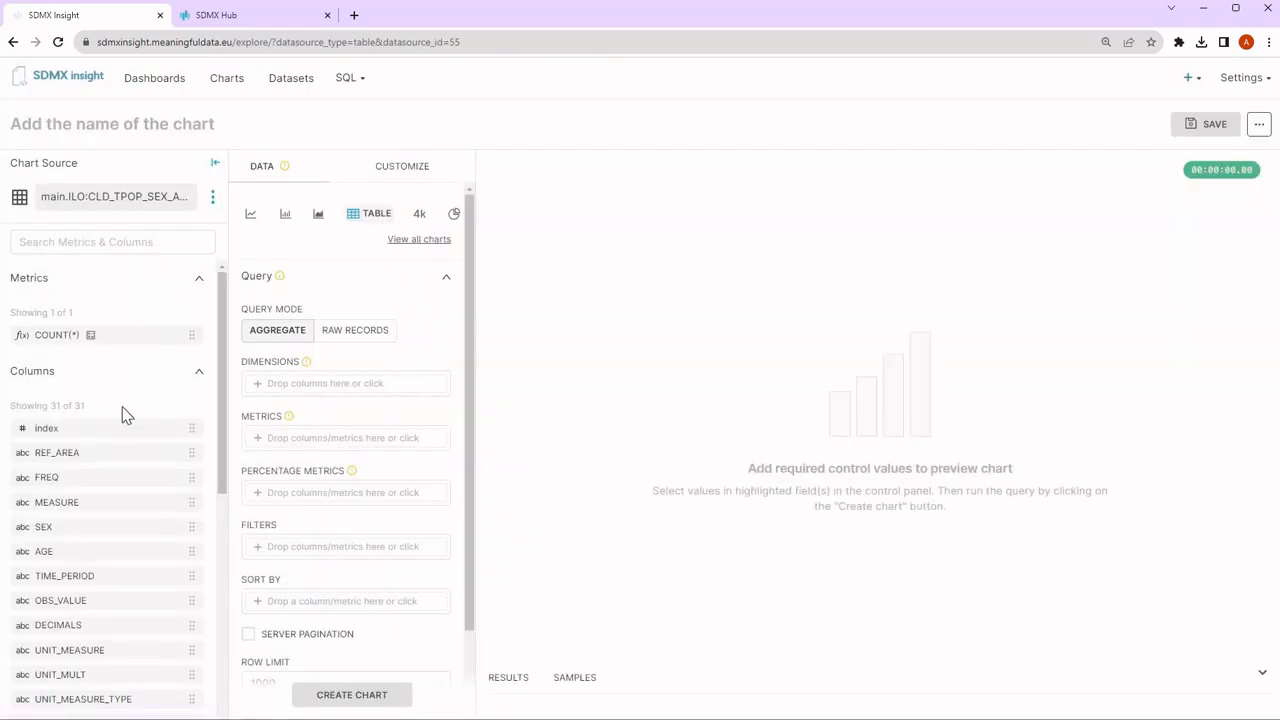
pyautogui.scroll(-4, 130, 438)
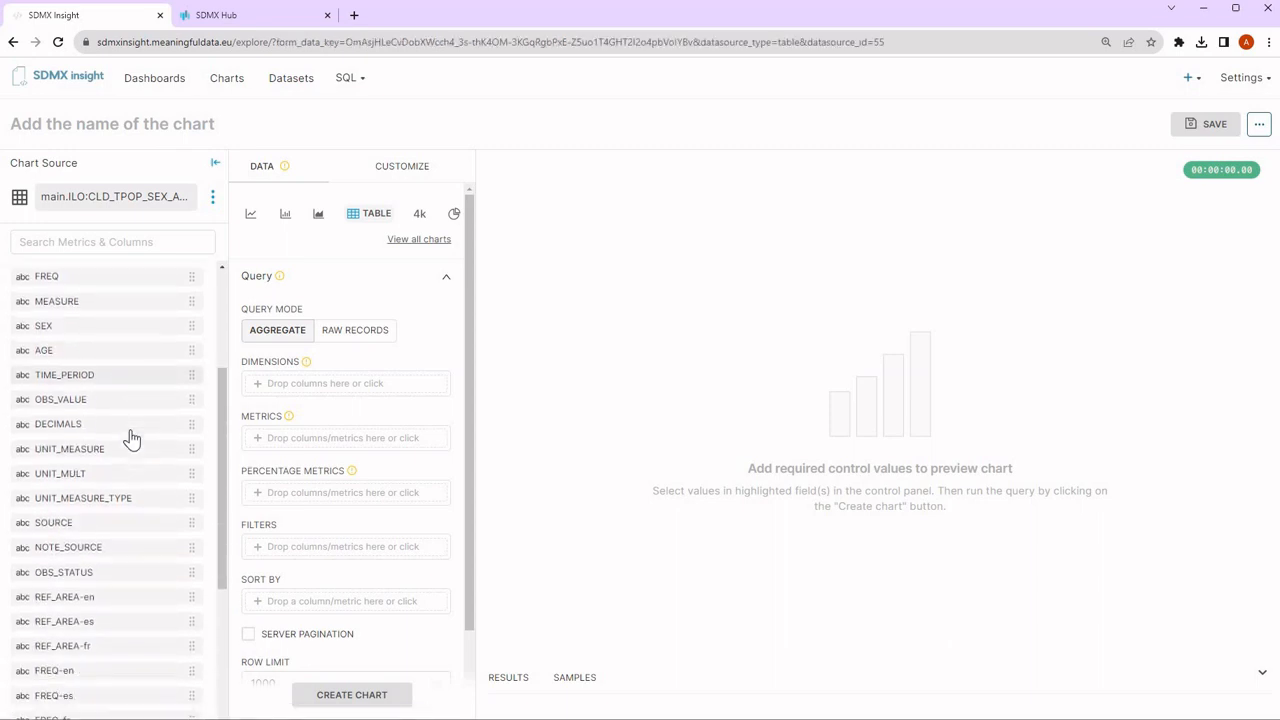
pyautogui.scroll(-2, 92, 440)
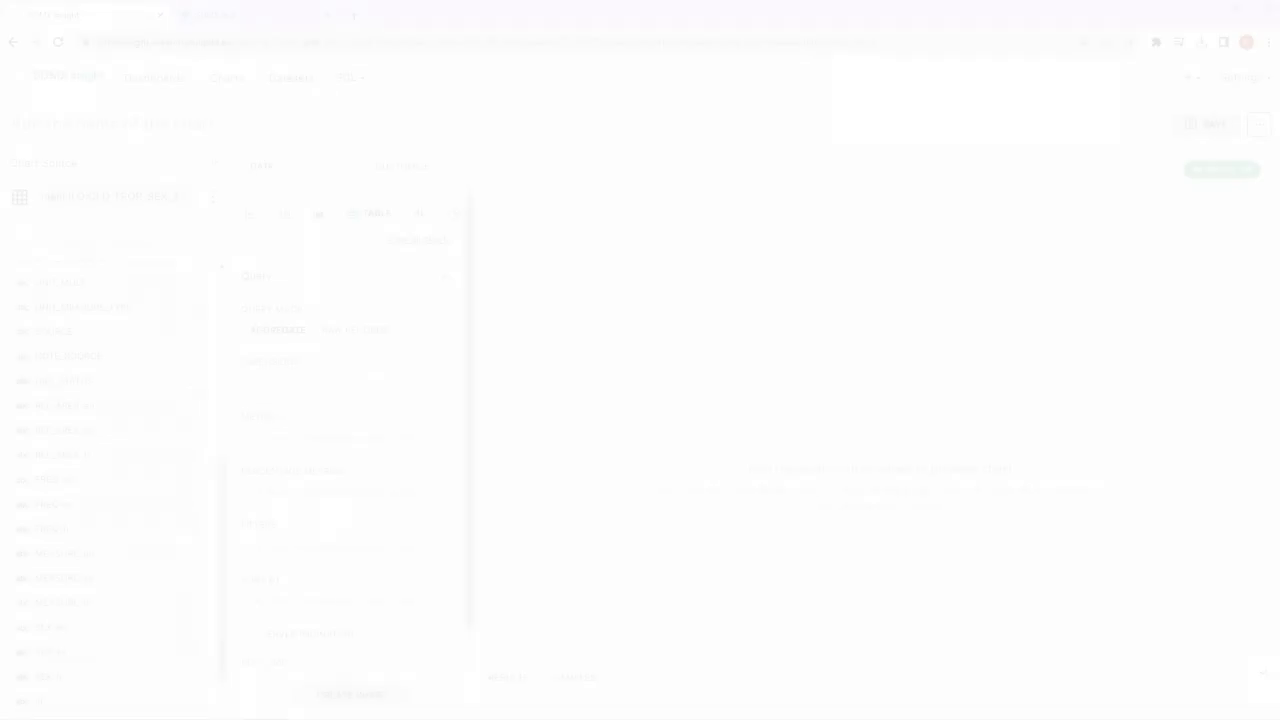
# Browse the popular chart types in the visualization gallery and close it.
pyautogui.click(427, 246)
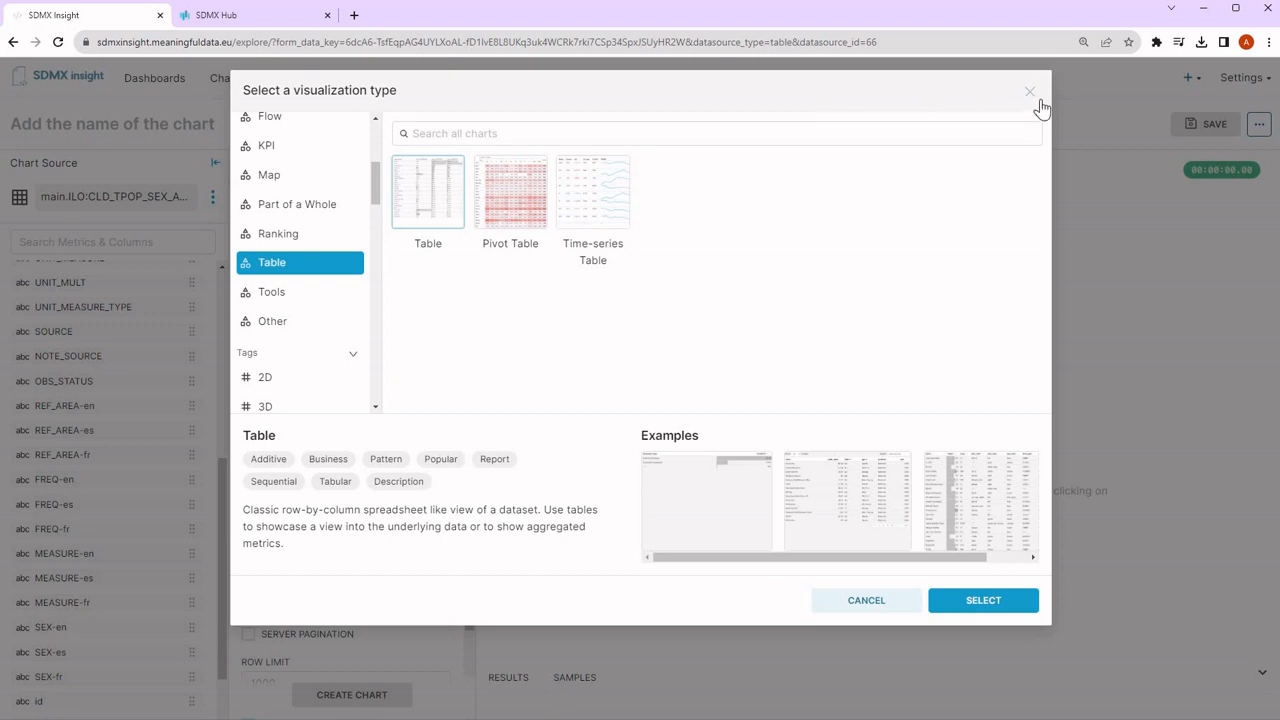
pyautogui.scroll(5, 300, 230)
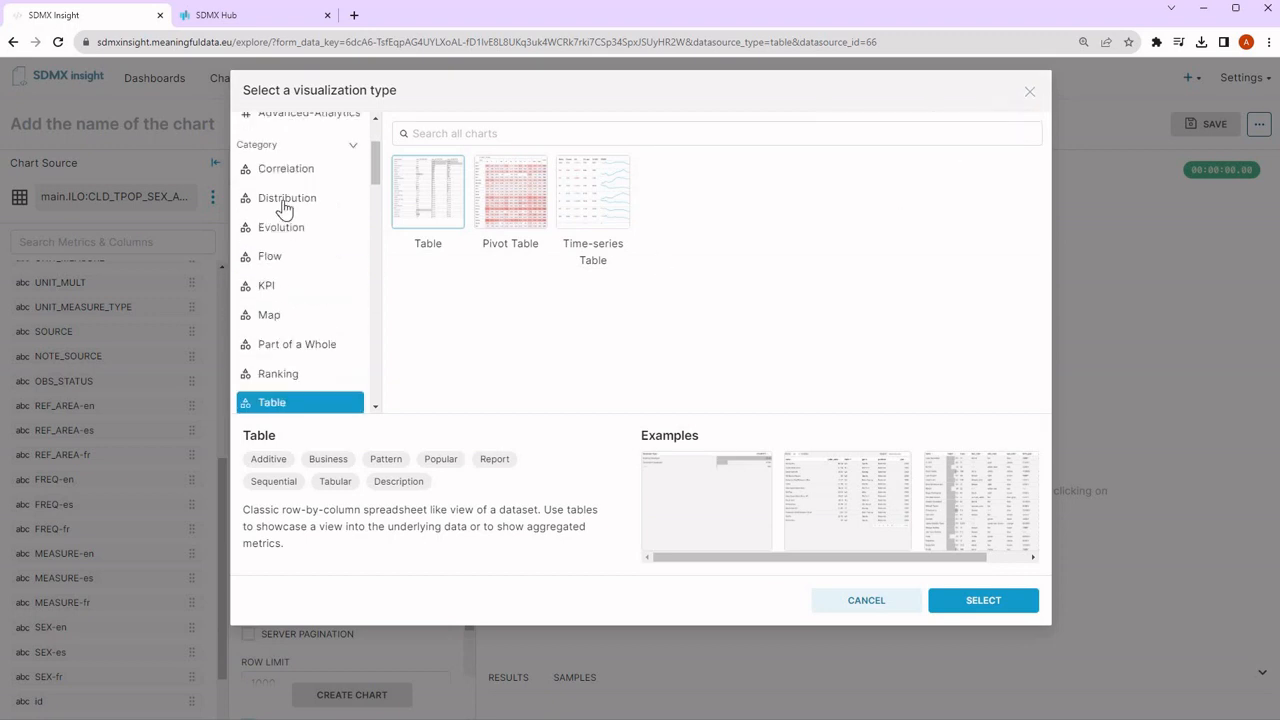
pyautogui.click(277, 185)
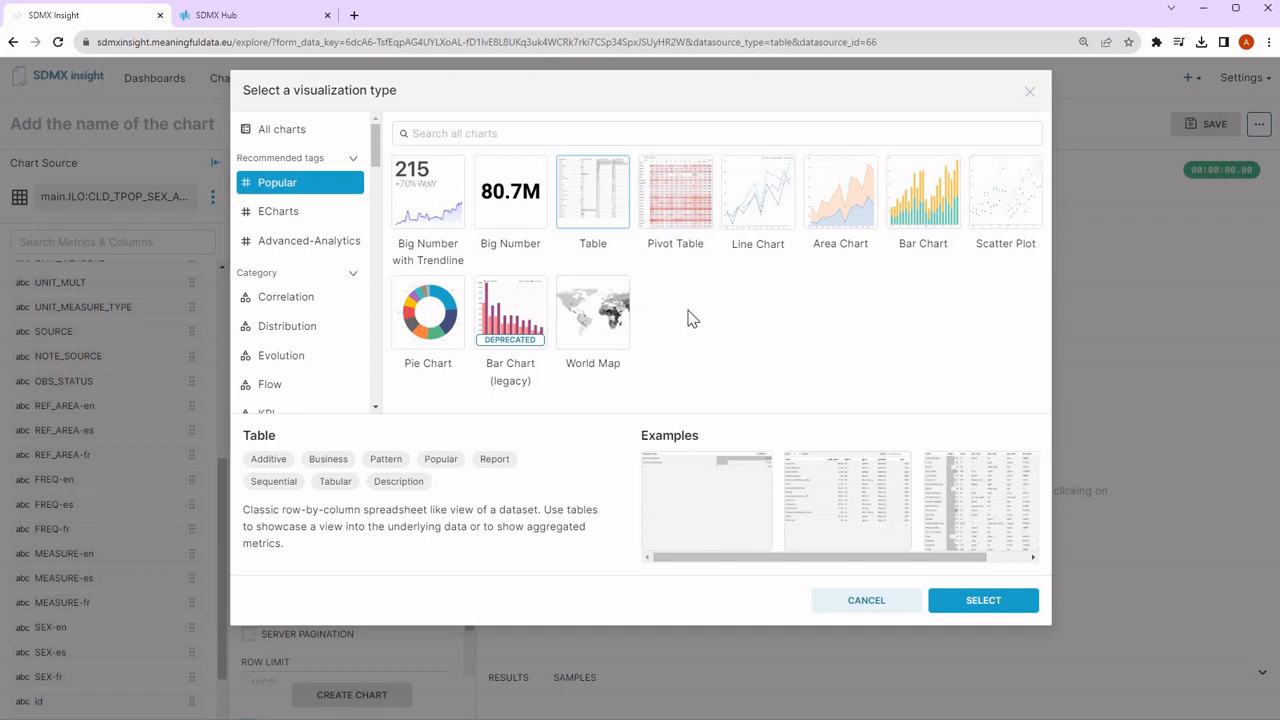
pyautogui.click(1030, 94)
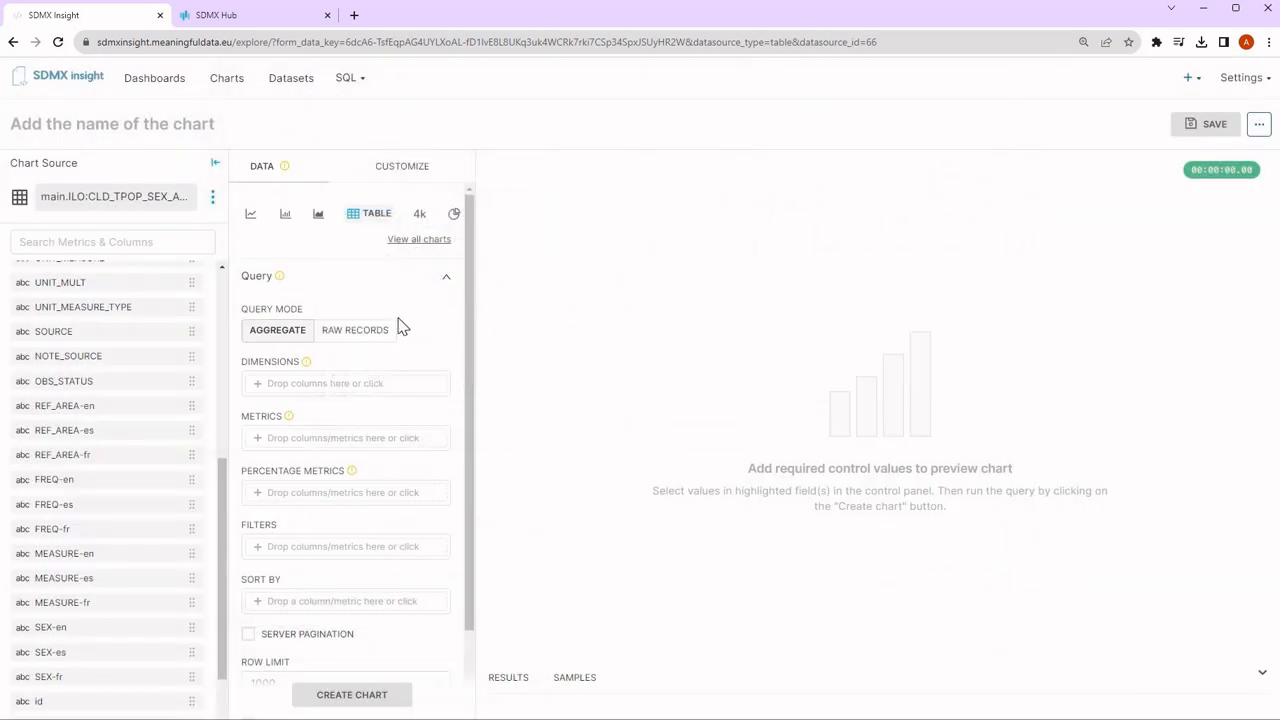
# Examine the table chart's query settings, its customization options and the dataset's column list.
pyautogui.scroll(-1, 351, 434)
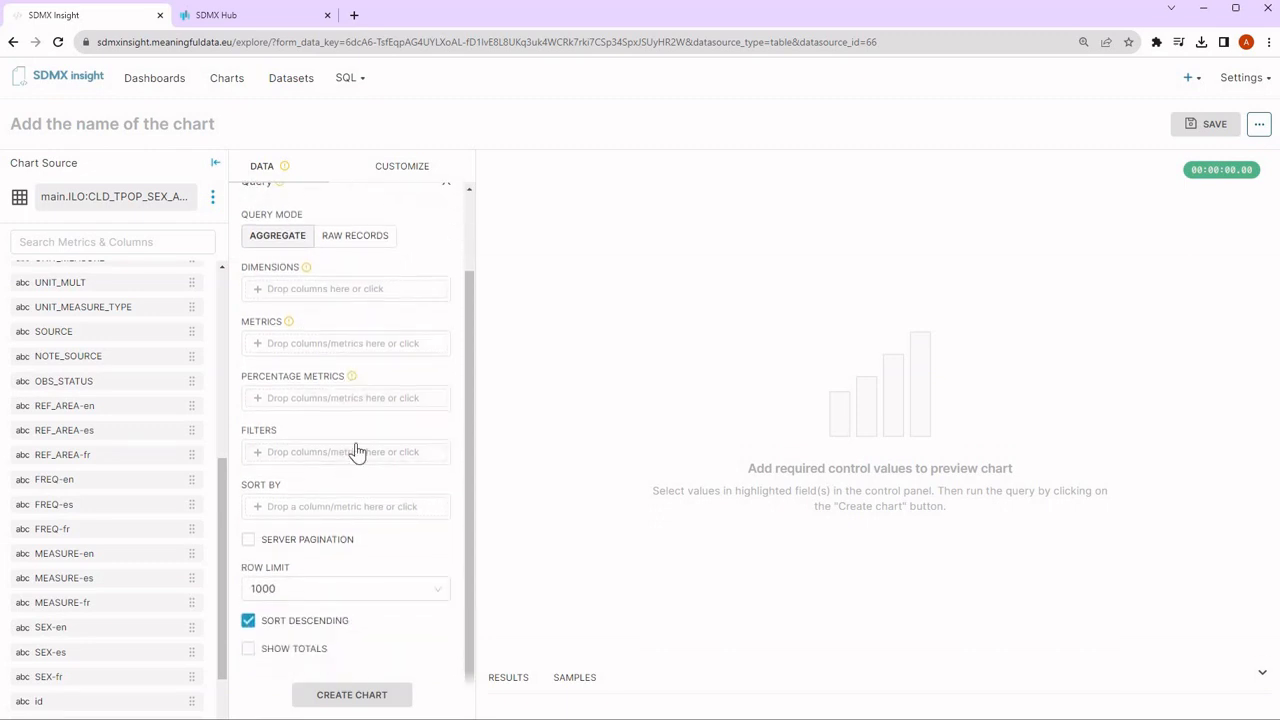
pyautogui.scroll(1, 357, 451)
pyautogui.click(400, 170)
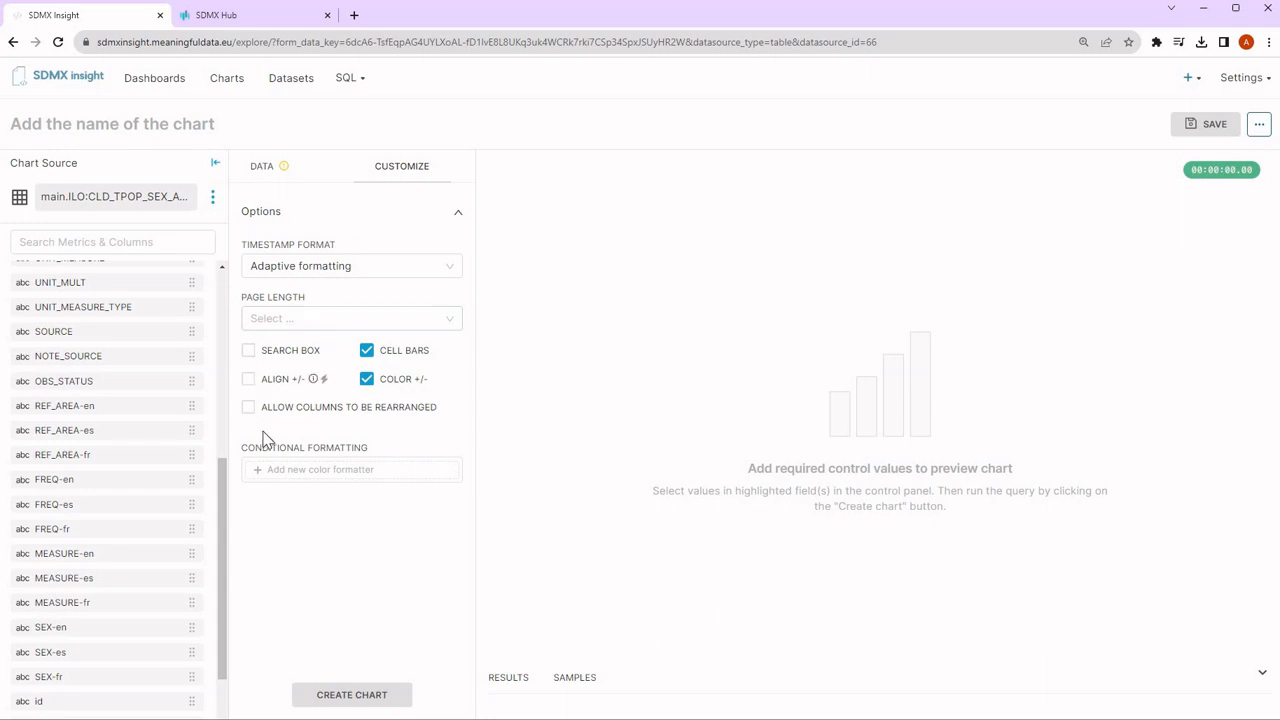
pyautogui.click(276, 178)
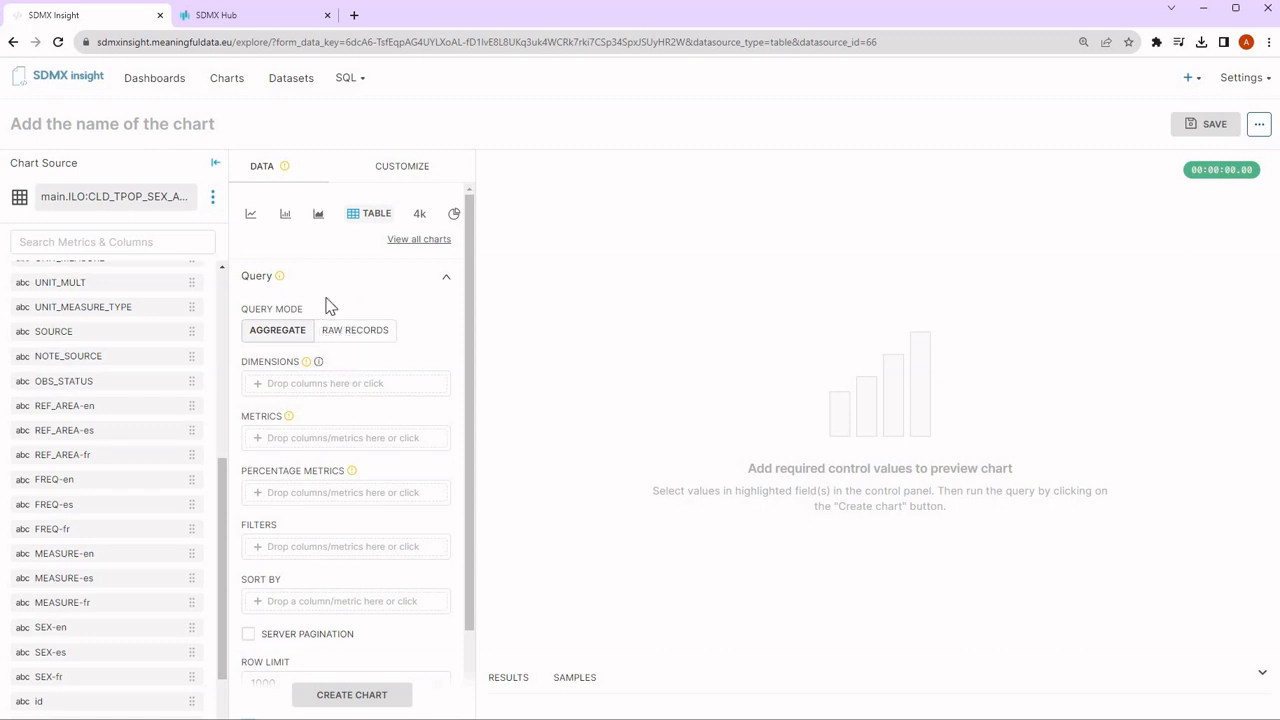
pyautogui.scroll(5, 170, 370)
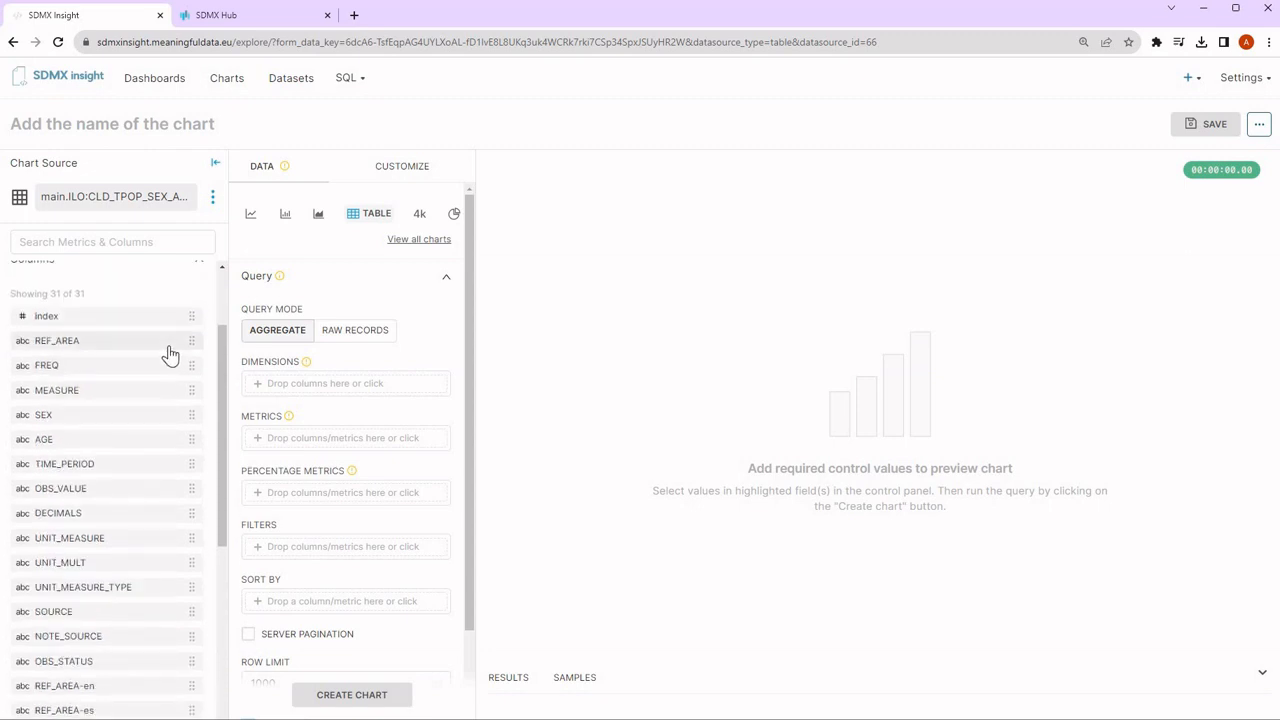
pyautogui.scroll(1, 170, 355)
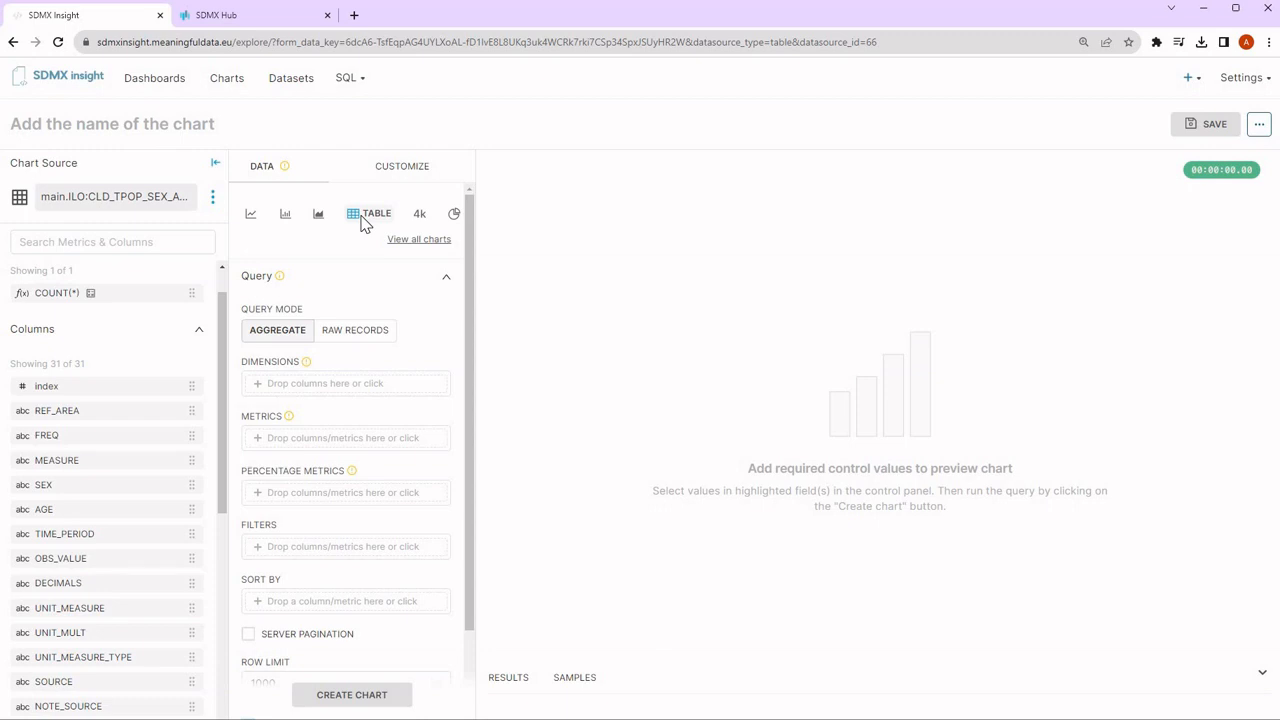
# Add the SEX-en and AGE-en columns as dimensions of the table chart.
pyautogui.scroll(-5, 130, 440)
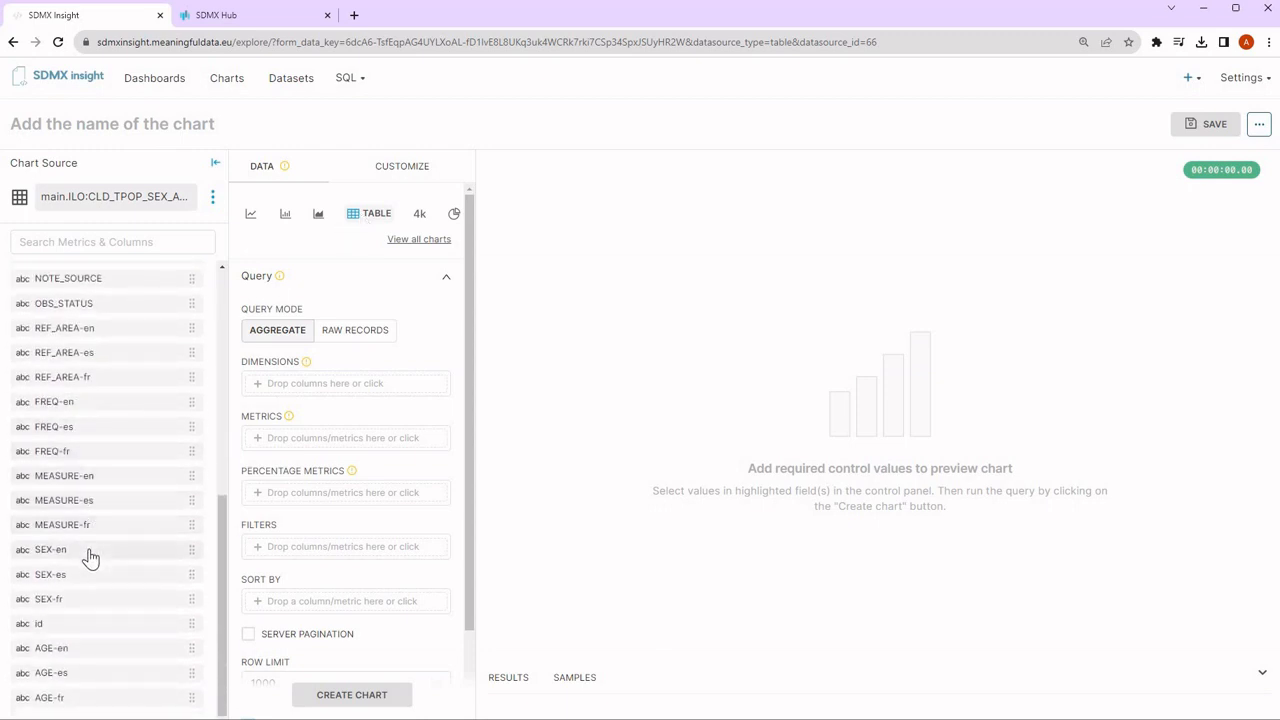
pyautogui.moveTo(91, 557); pyautogui.dragTo(331, 386)
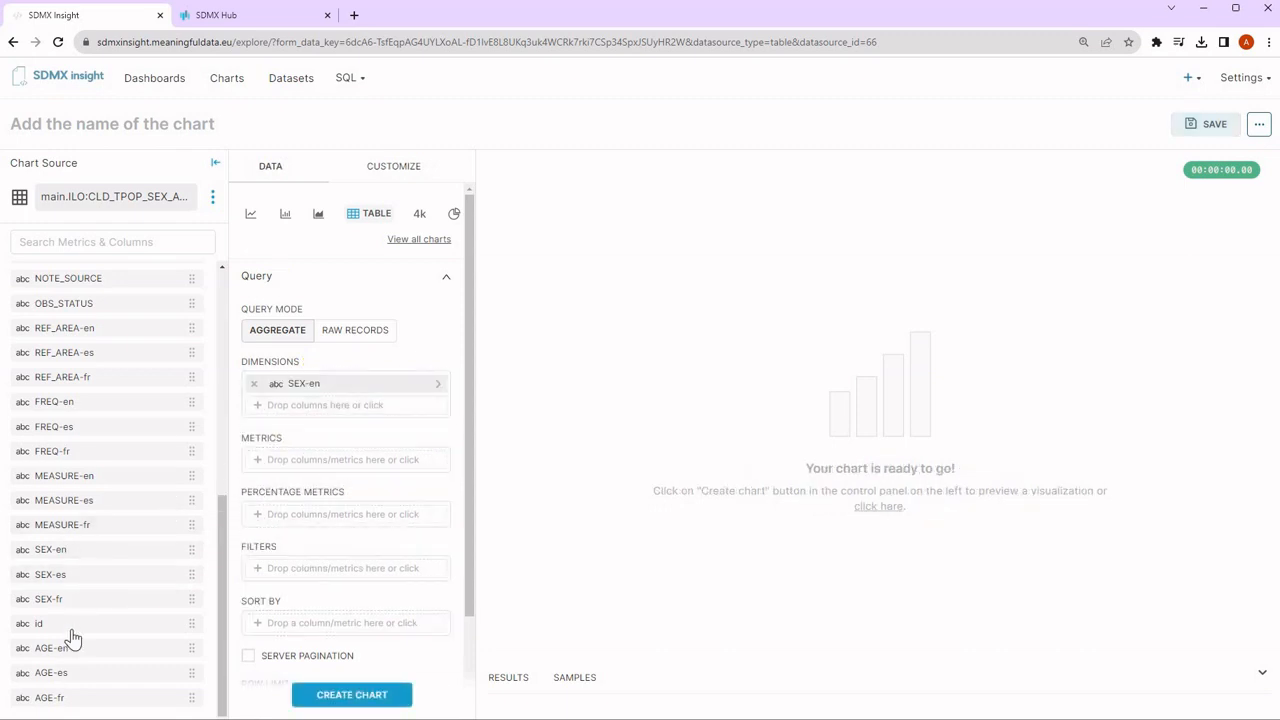
pyautogui.moveTo(134, 618); pyautogui.dragTo(286, 465)
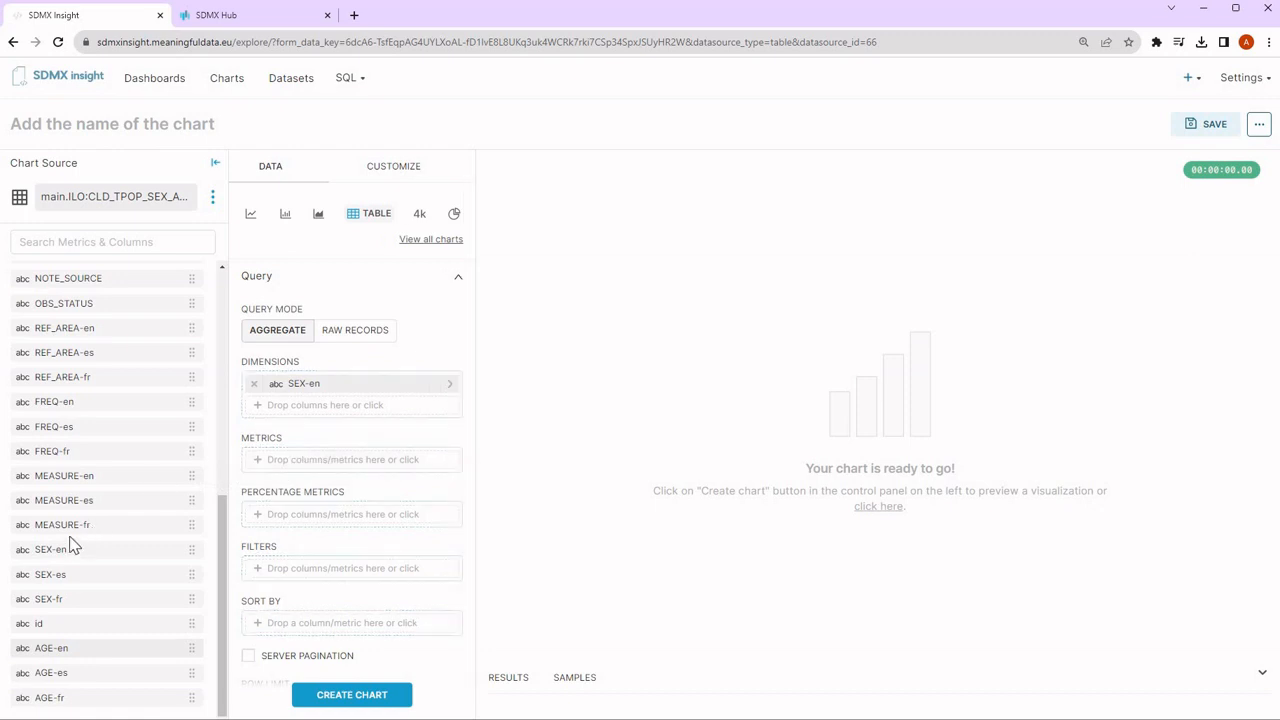
pyautogui.click(531, 696)
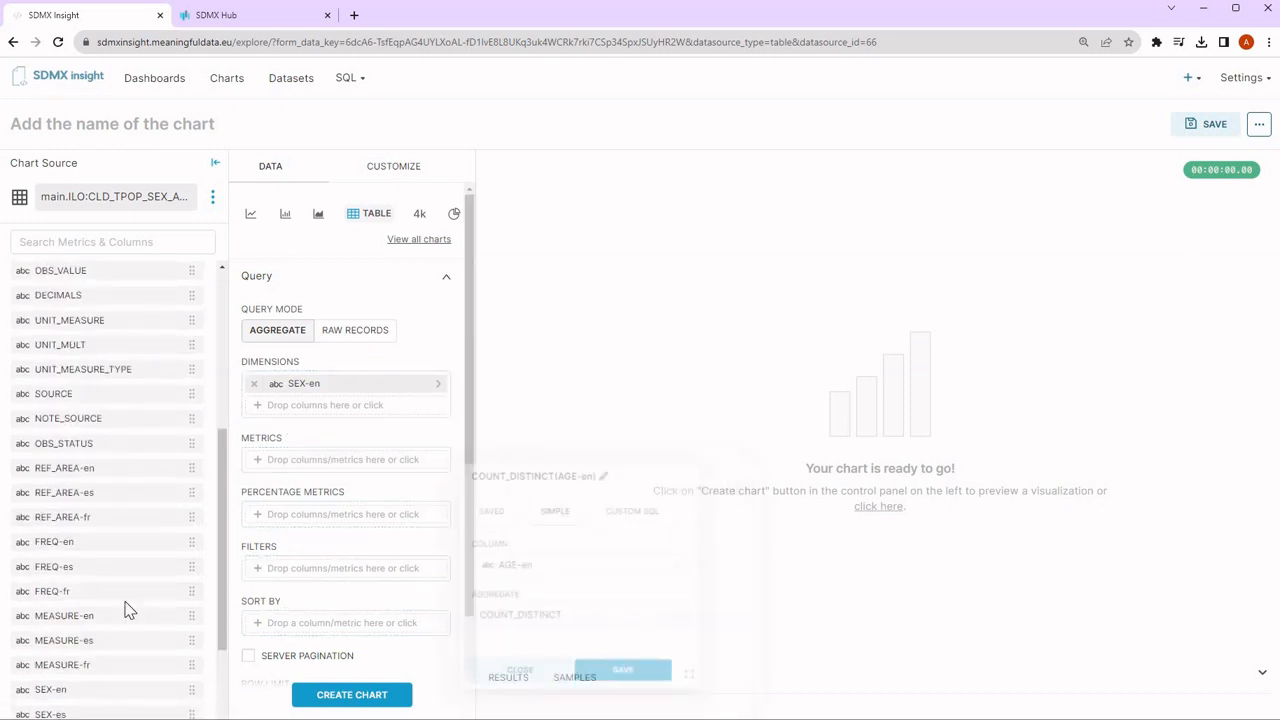
pyautogui.scroll(-2, 83, 566)
pyautogui.moveTo(63, 650); pyautogui.dragTo(316, 420)
# Add OBS_VALUE as a metric with the AVG aggregate and create the table chart.
pyautogui.scroll(3, 55, 425)
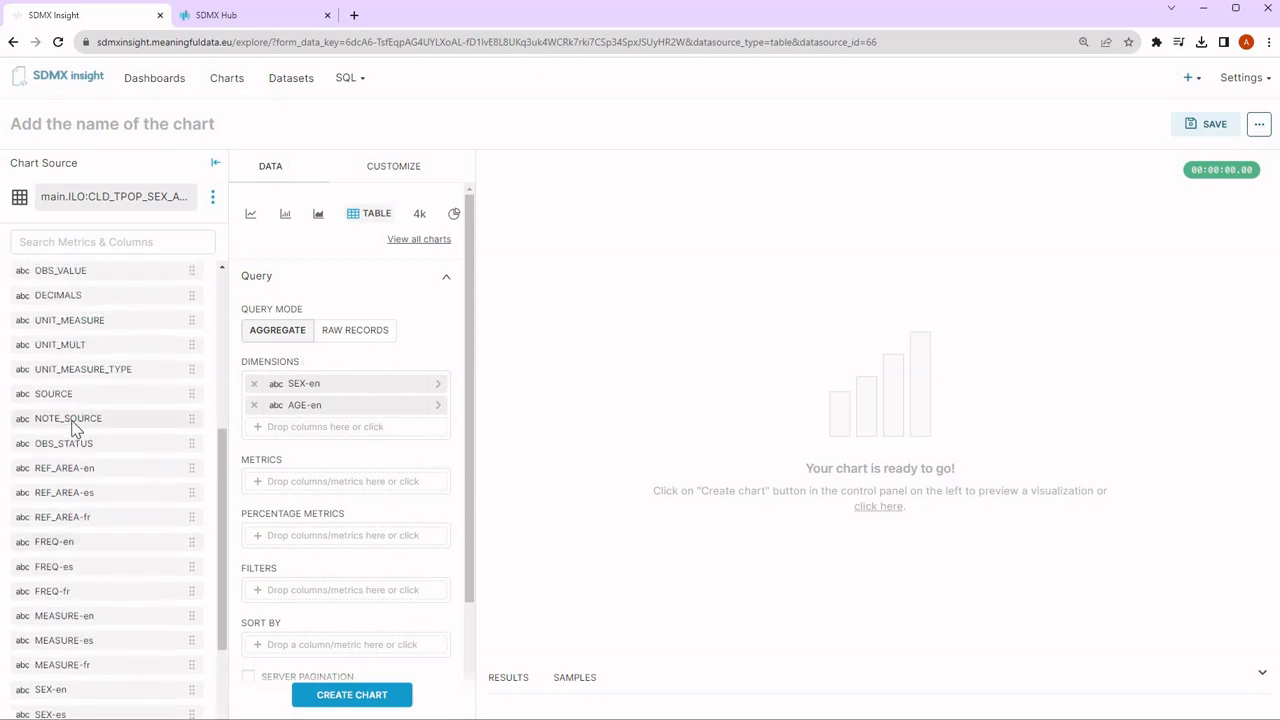
pyautogui.moveTo(83, 410); pyautogui.dragTo(300, 486)
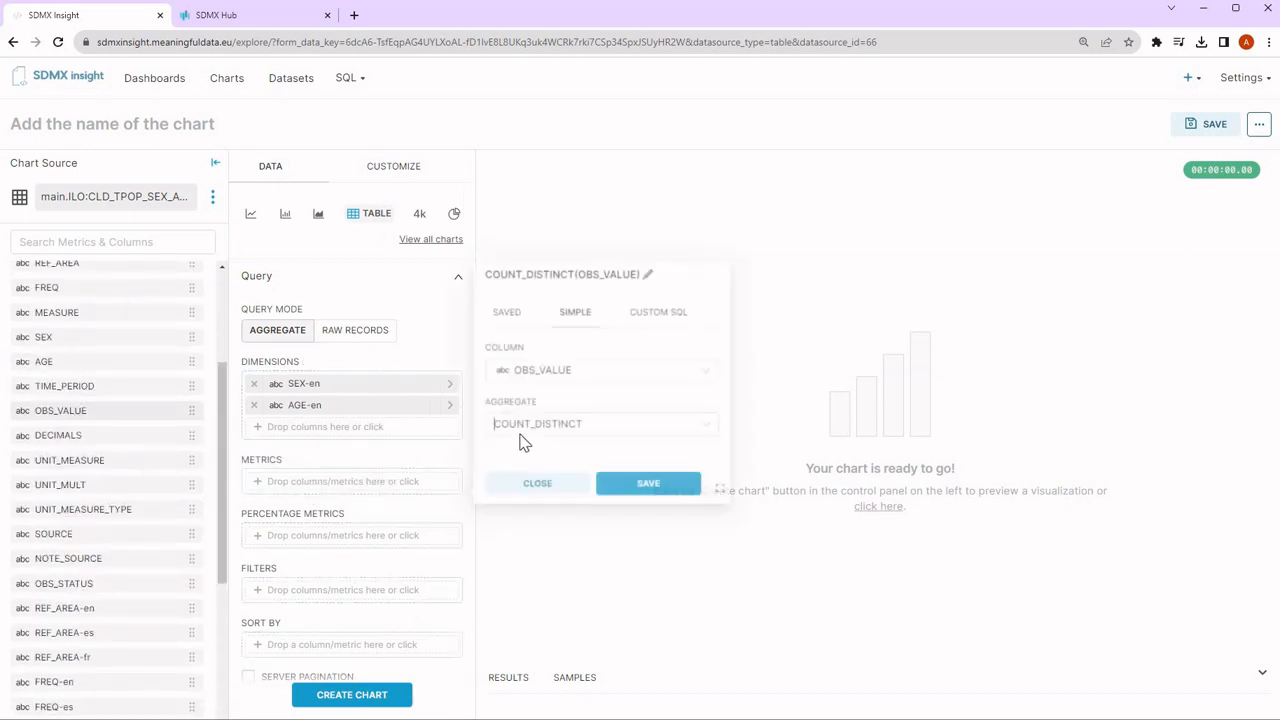
pyautogui.click(528, 425)
pyautogui.click(543, 480)
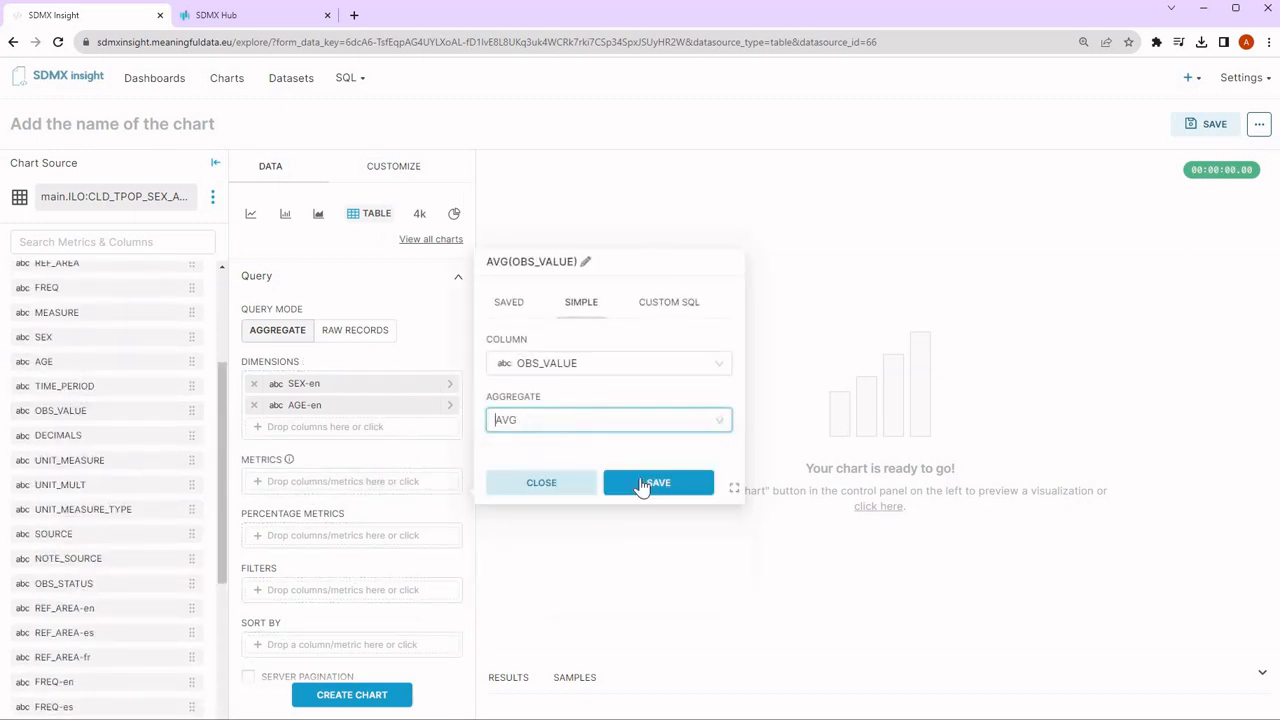
pyautogui.click(642, 485)
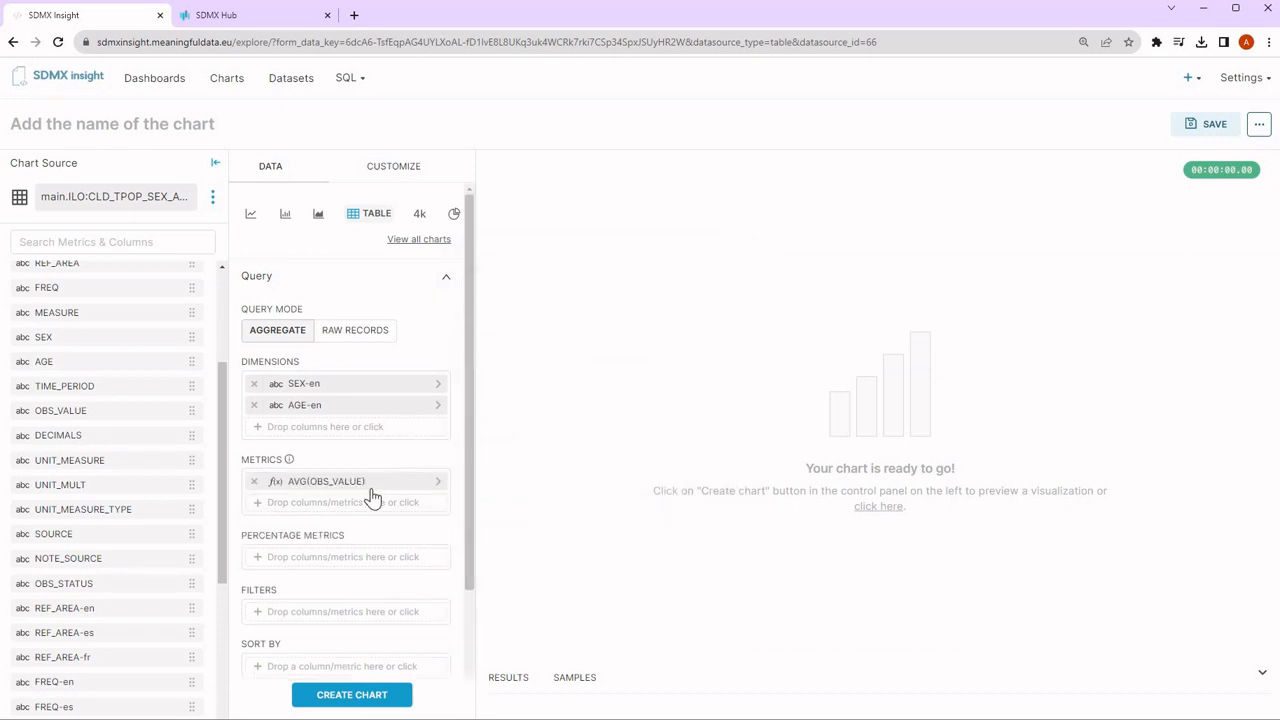
pyautogui.scroll(-3, 374, 591)
pyautogui.click(358, 694)
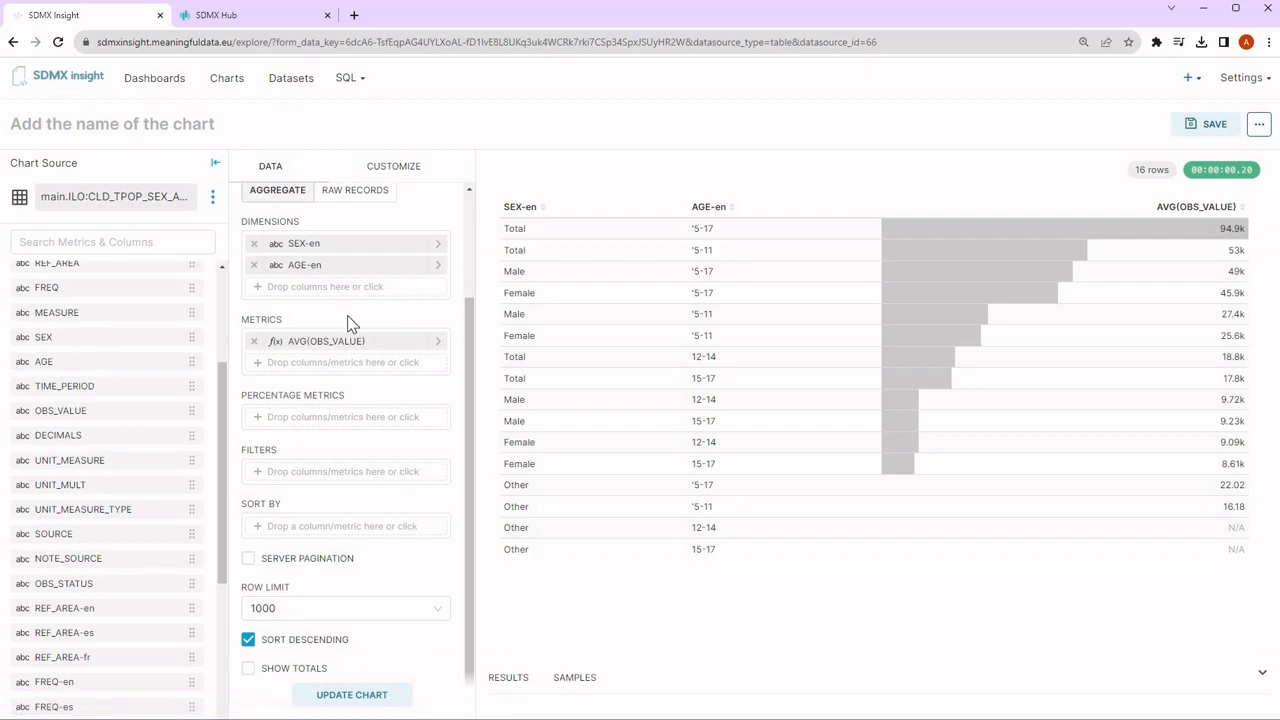
# Change the chart's visualization type to World Map from the popular charts.
pyautogui.scroll(3, 370, 300)
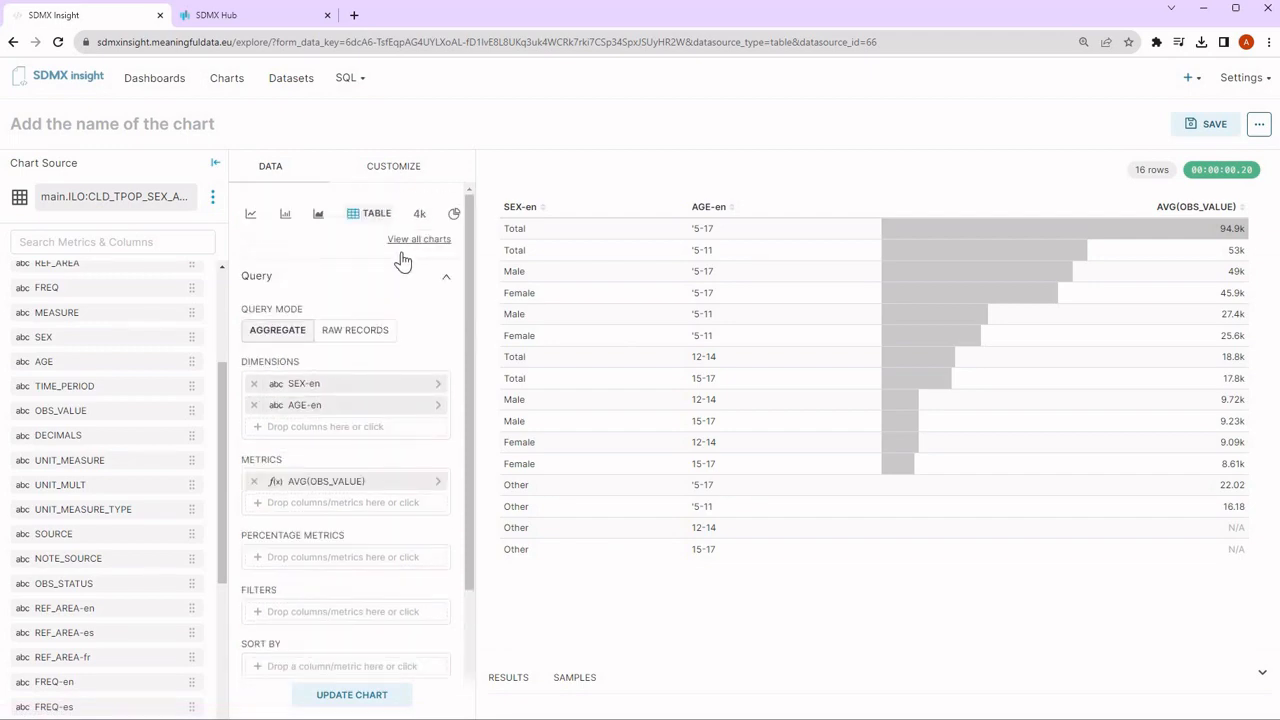
pyautogui.click(405, 243)
pyautogui.scroll(5, 300, 280)
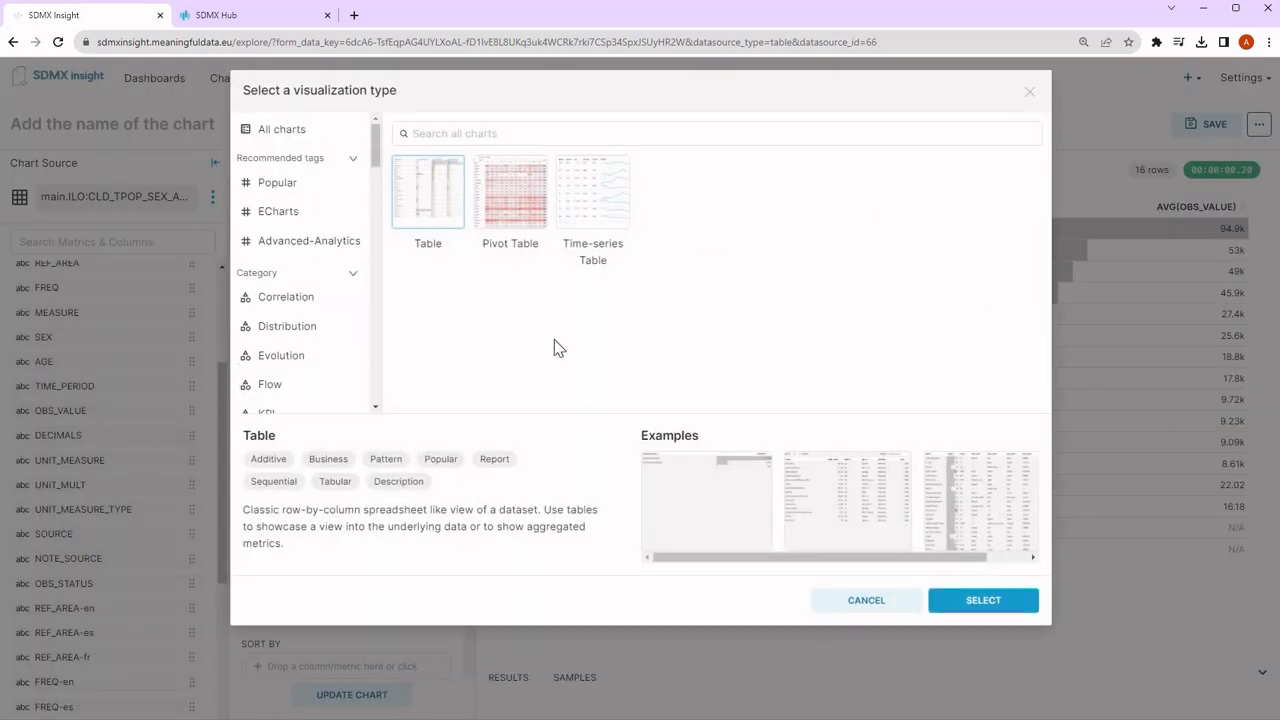
pyautogui.click(588, 335)
pyautogui.click(983, 600)
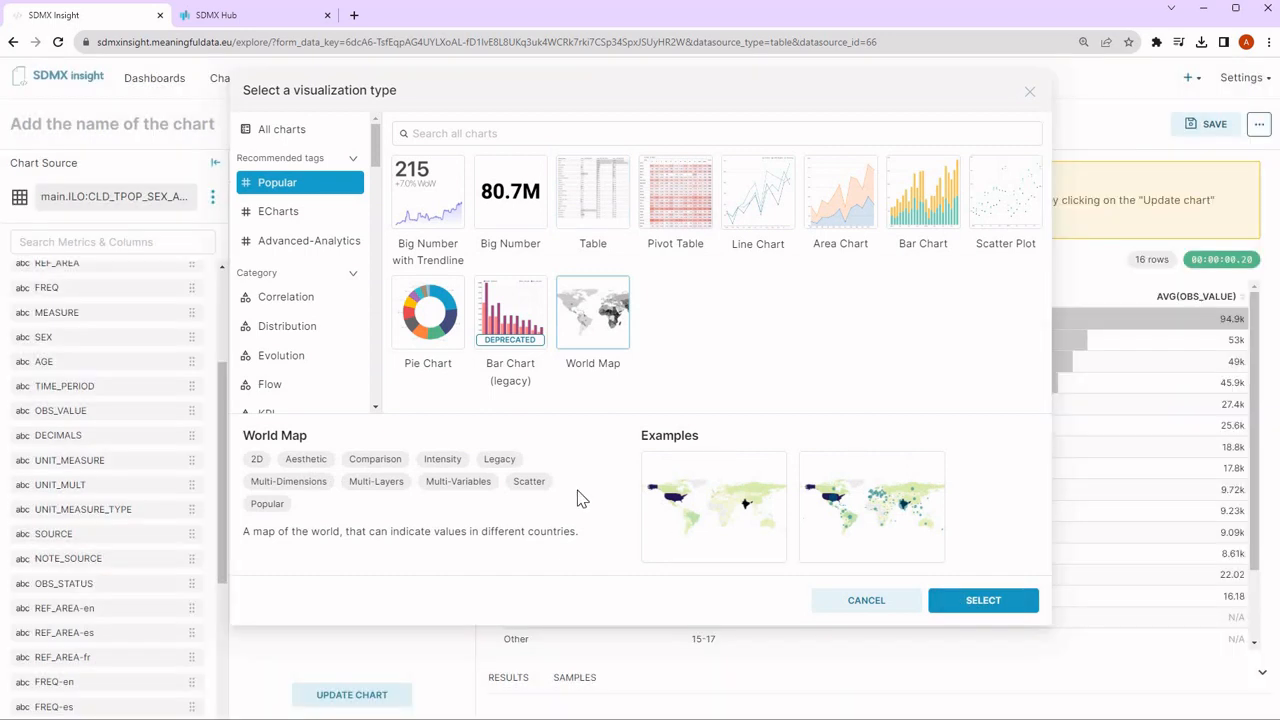
# Set the world map's country field type to code ISO 3166-1 alpha-3 (cca3).
pyautogui.click(333, 388)
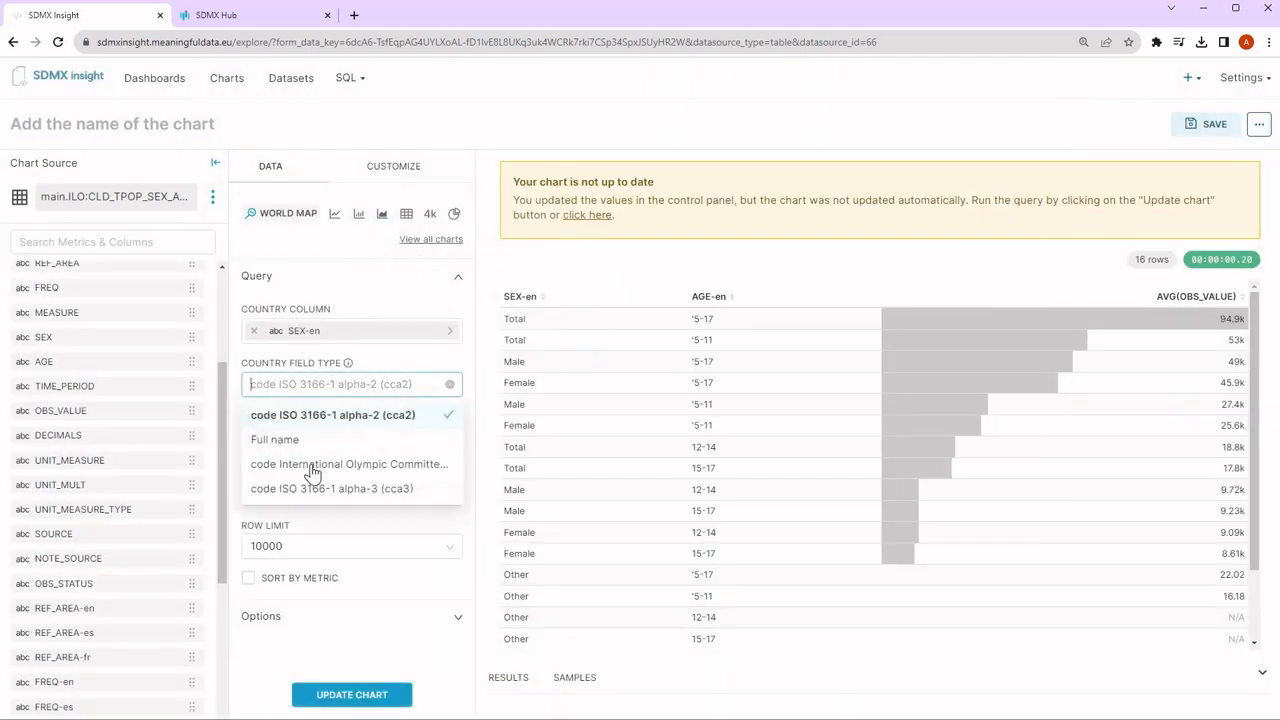
pyautogui.click(310, 492)
pyautogui.scroll(3, 113, 425)
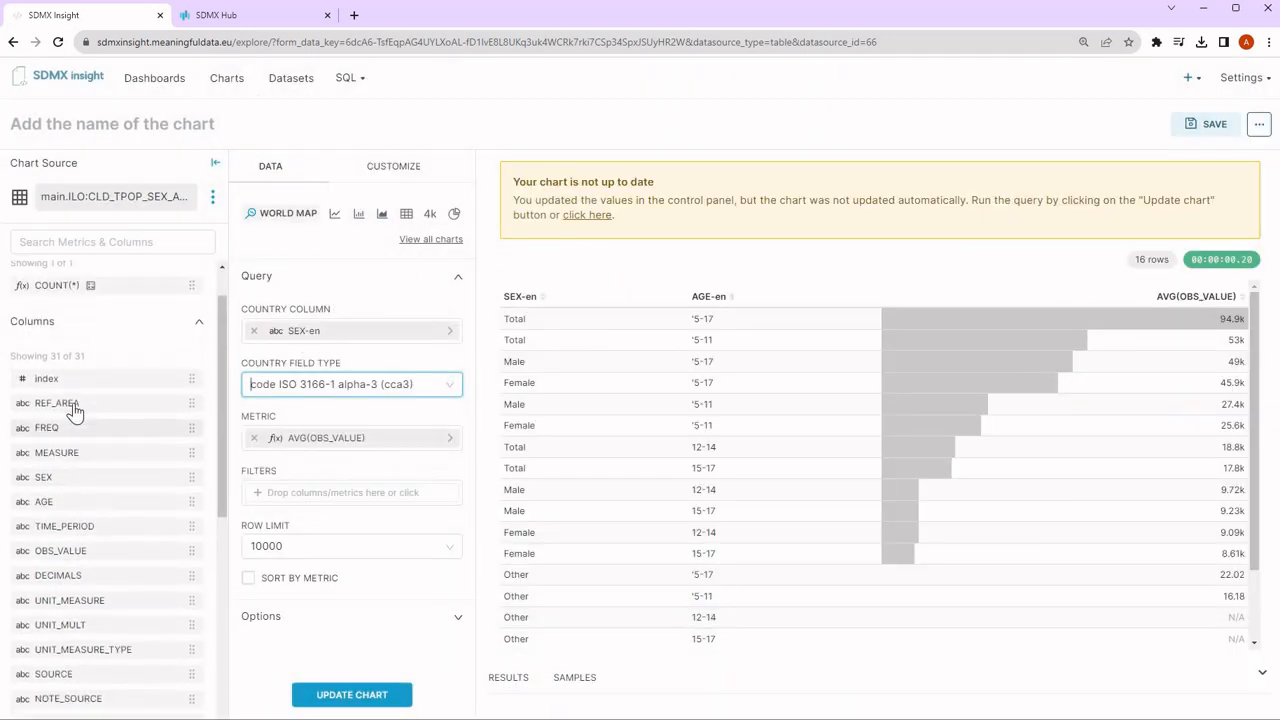
# Set REF_AREA as the world map's country column, update the chart and look over its customization options.
pyautogui.moveTo(58, 405); pyautogui.dragTo(262, 350)
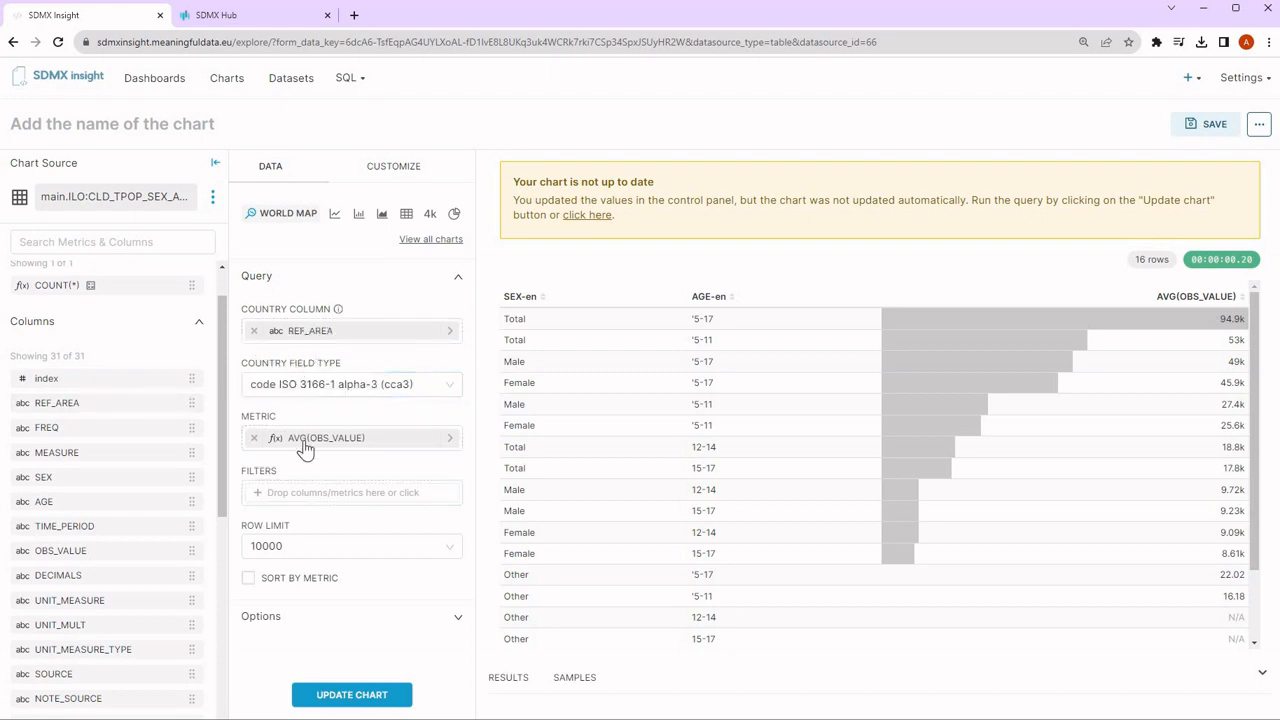
pyautogui.click(351, 695)
pyautogui.moveTo(755, 461)
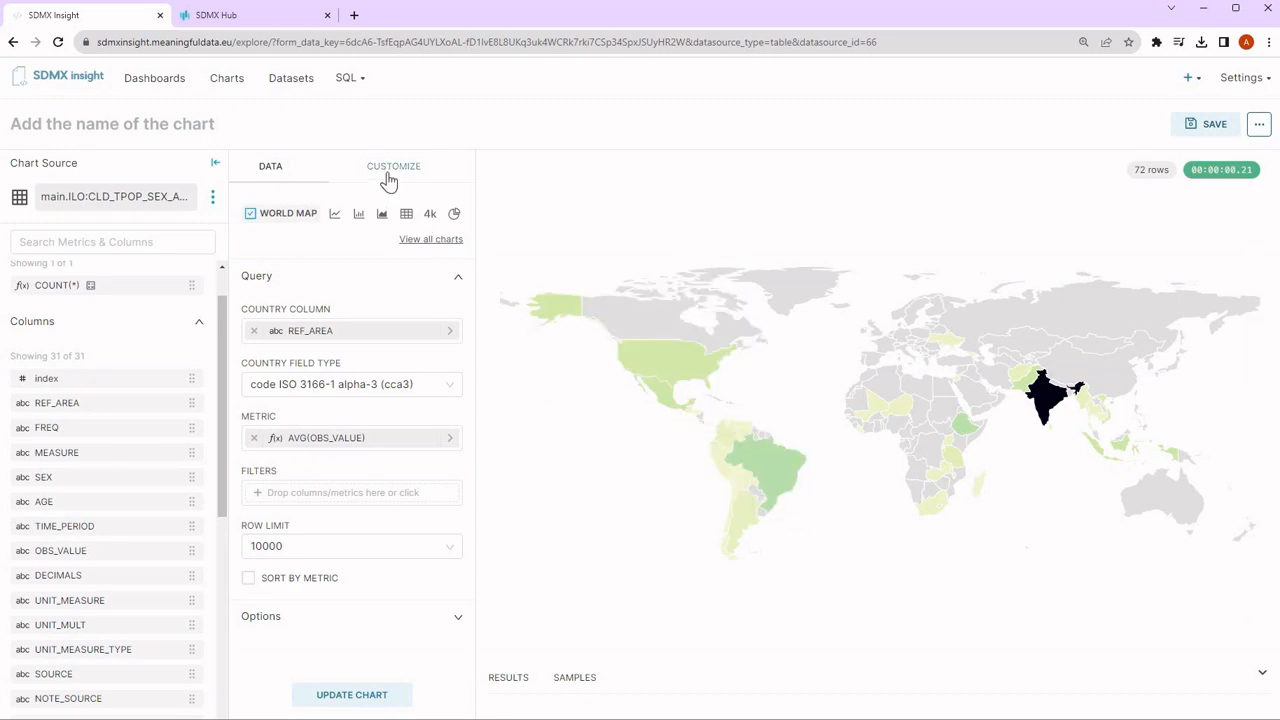
pyautogui.click(389, 172)
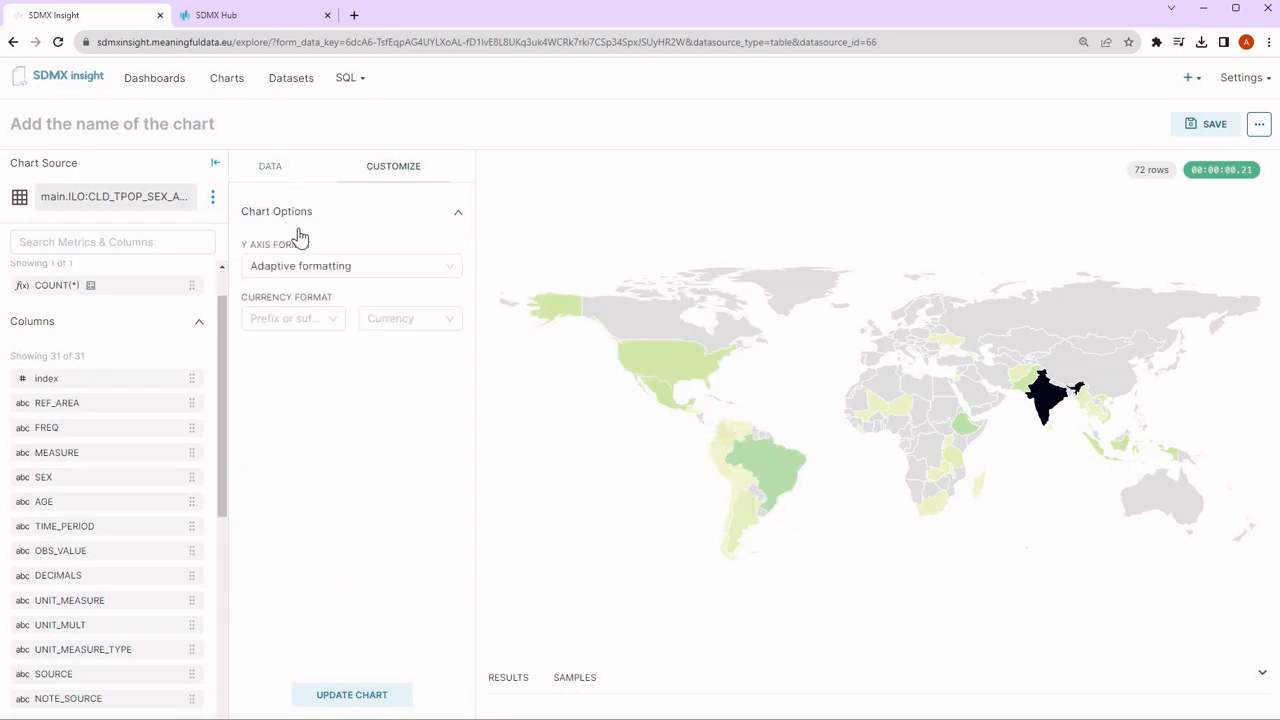
pyautogui.click(284, 177)
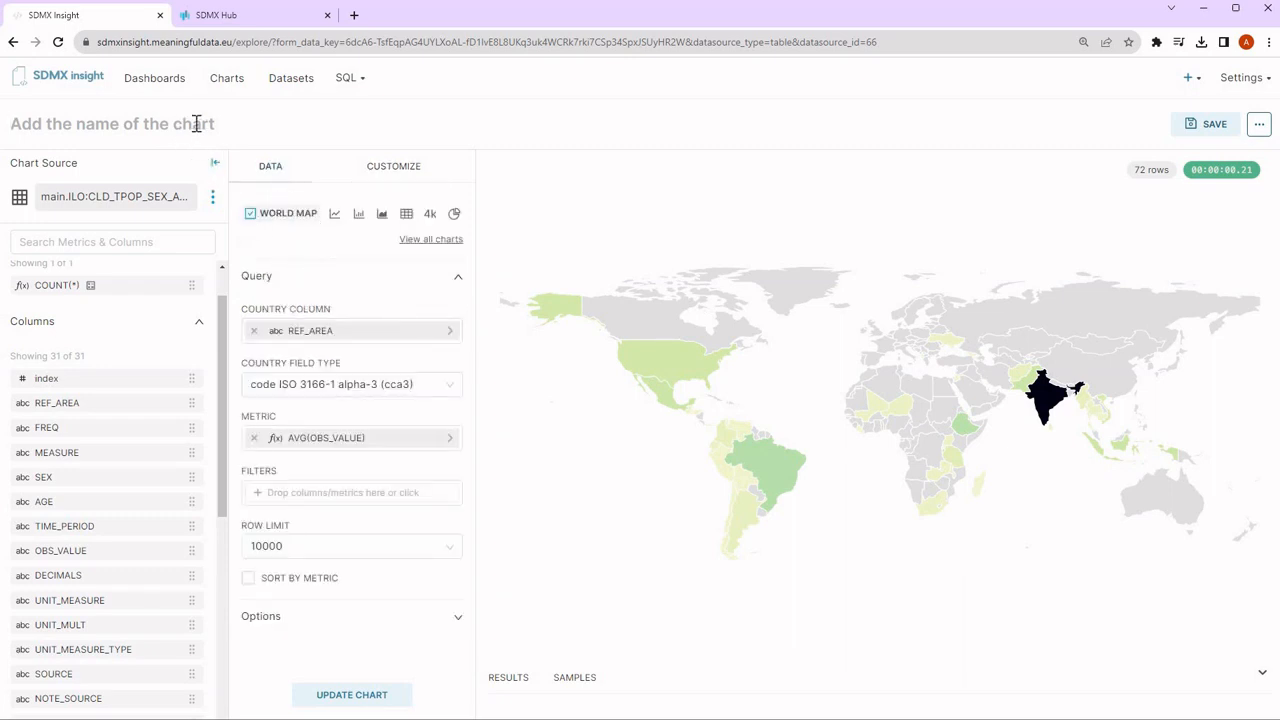
# Name the chart "Child population by country" and save it to a new dashboard called "New dashboard", opening that dashboard.
pyautogui.write('Child population by country')
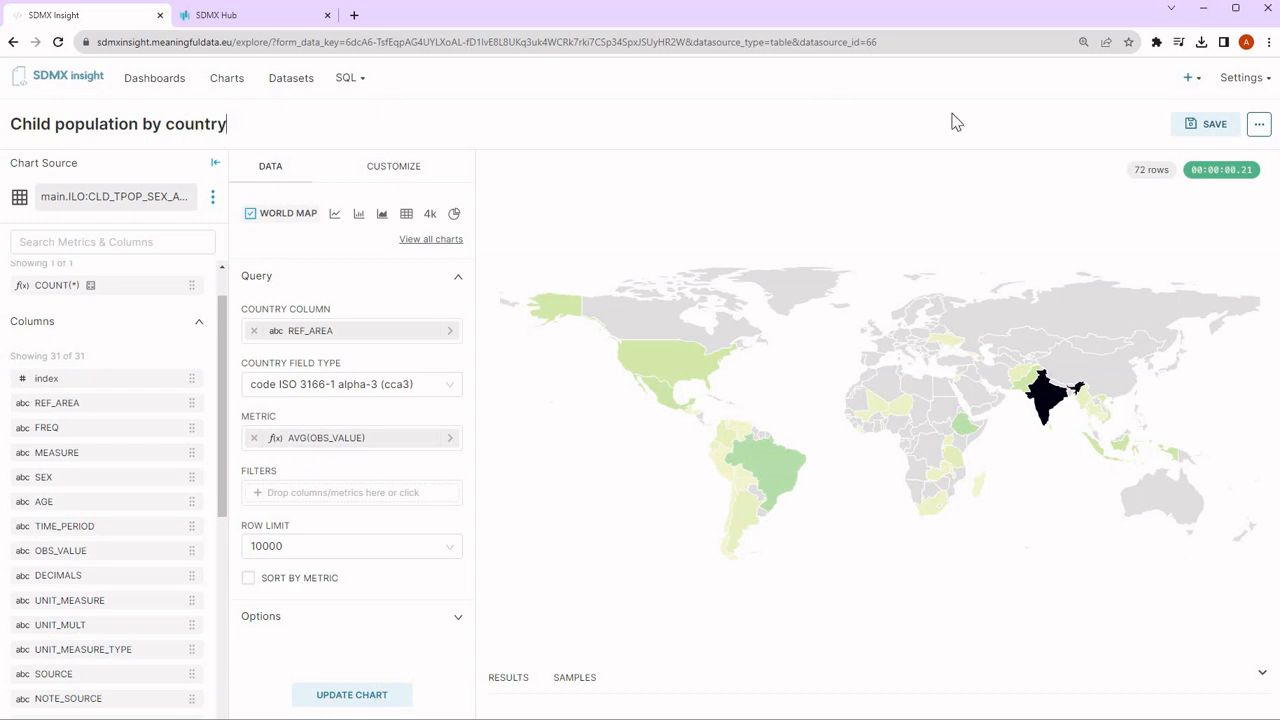
pyautogui.click(1204, 126)
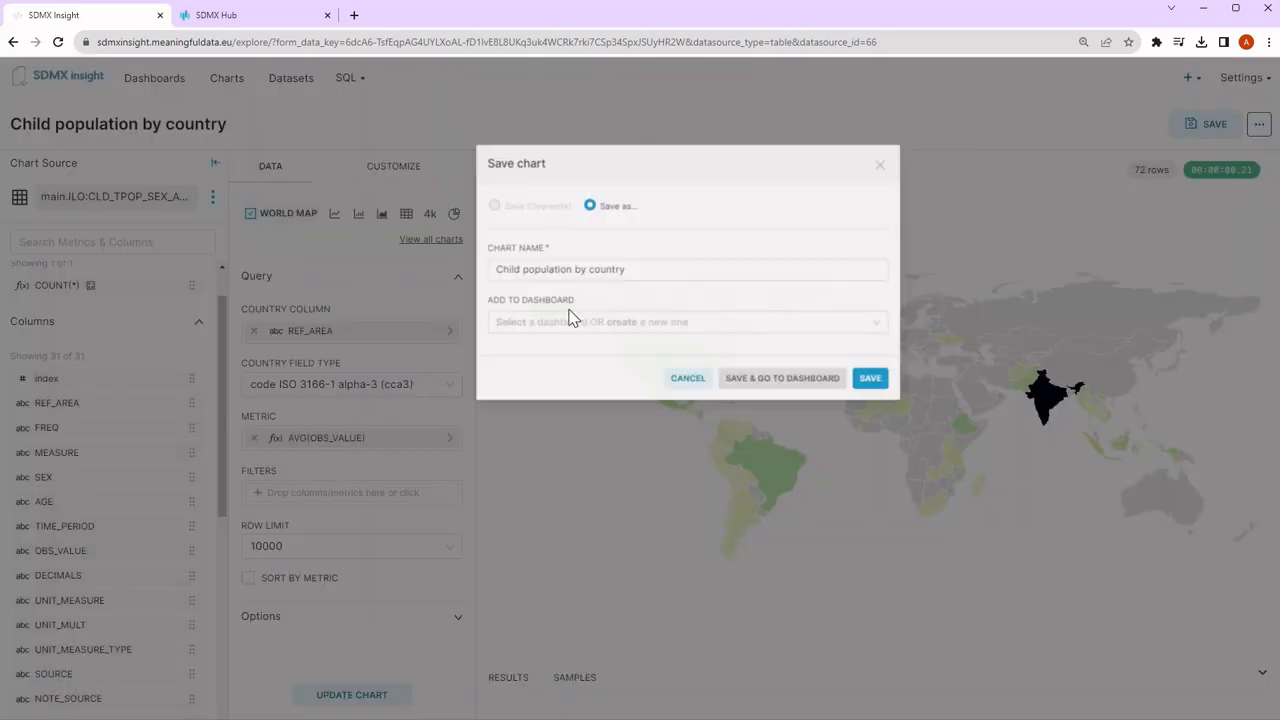
pyautogui.click(562, 339)
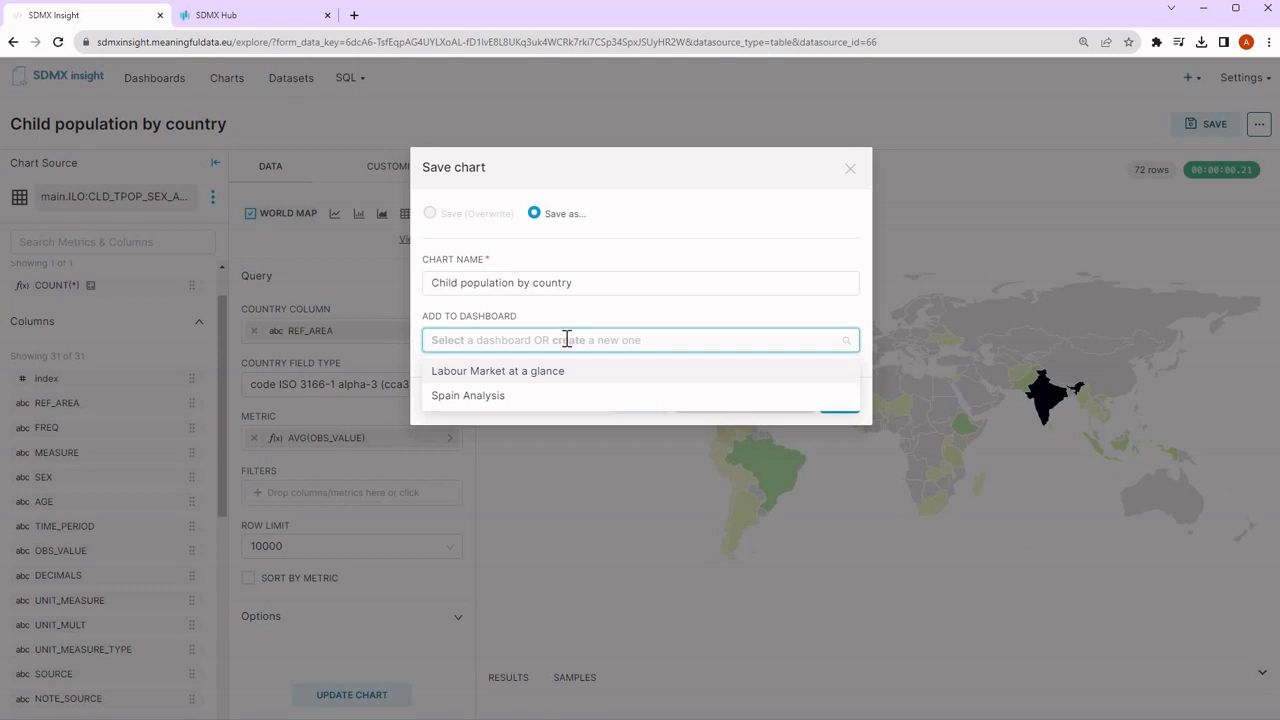
pyautogui.write('New dash')
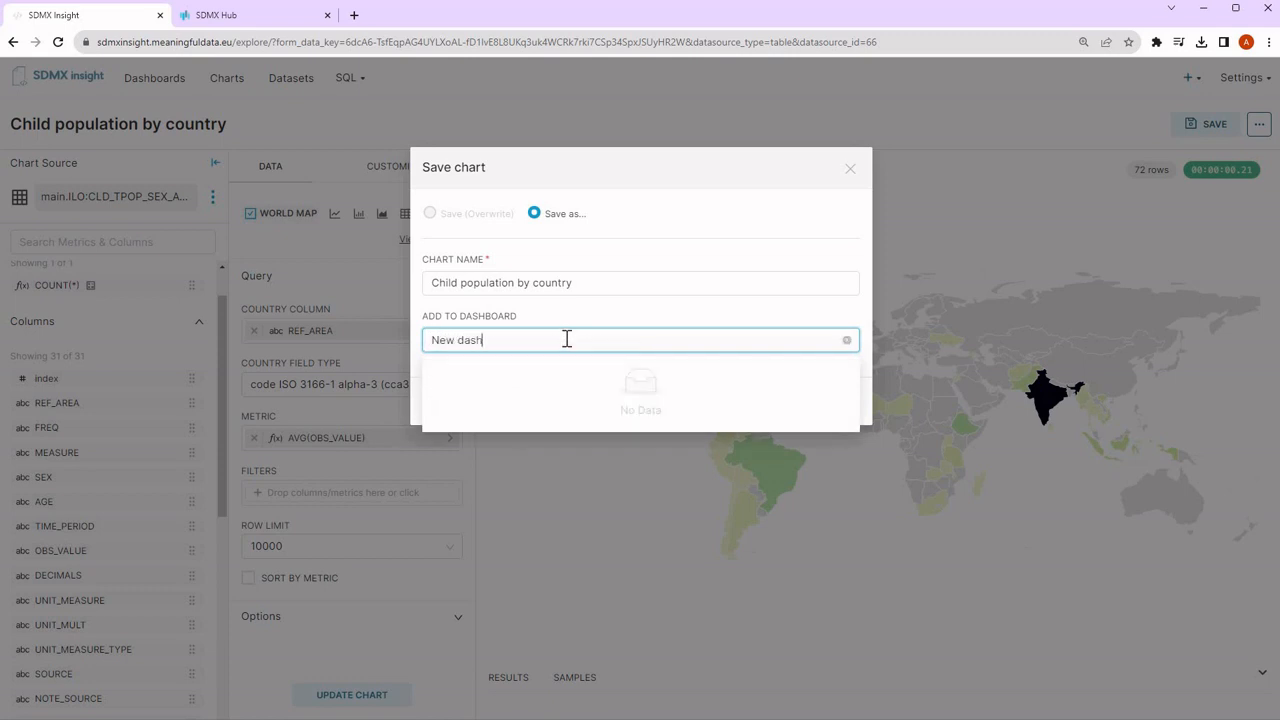
pyautogui.write('board')
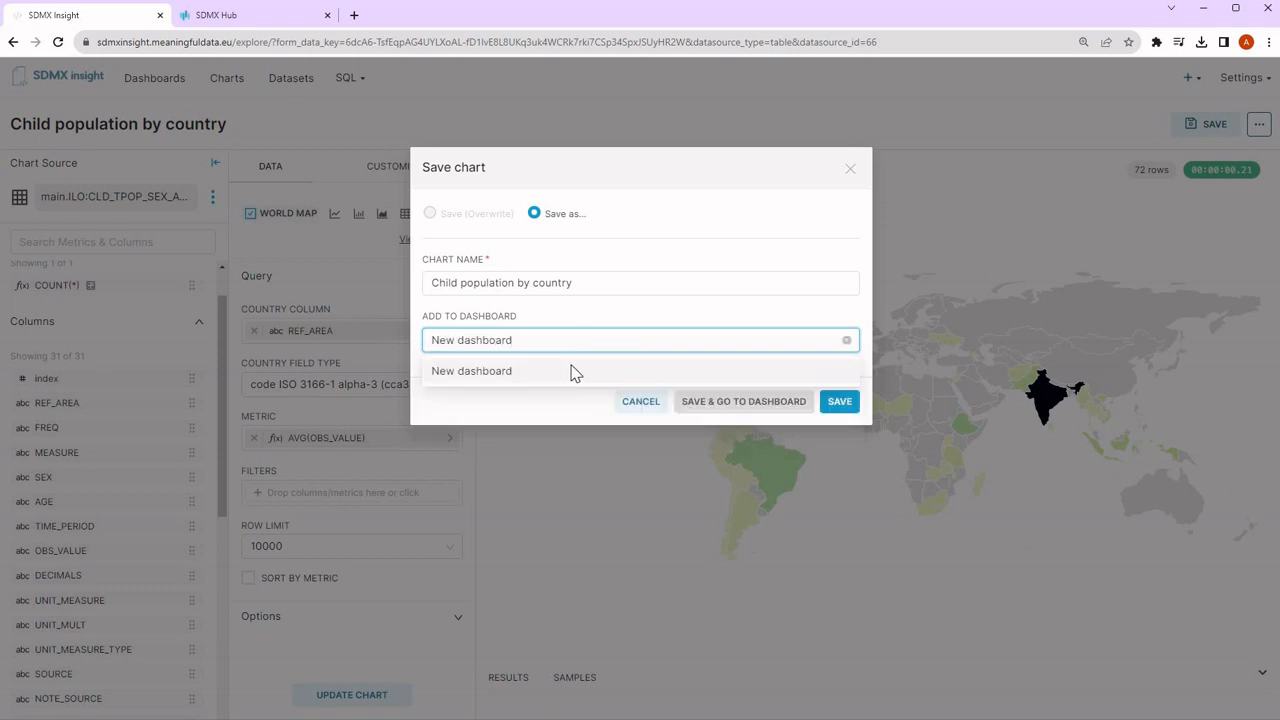
pyautogui.click(572, 372)
pyautogui.click(729, 436)
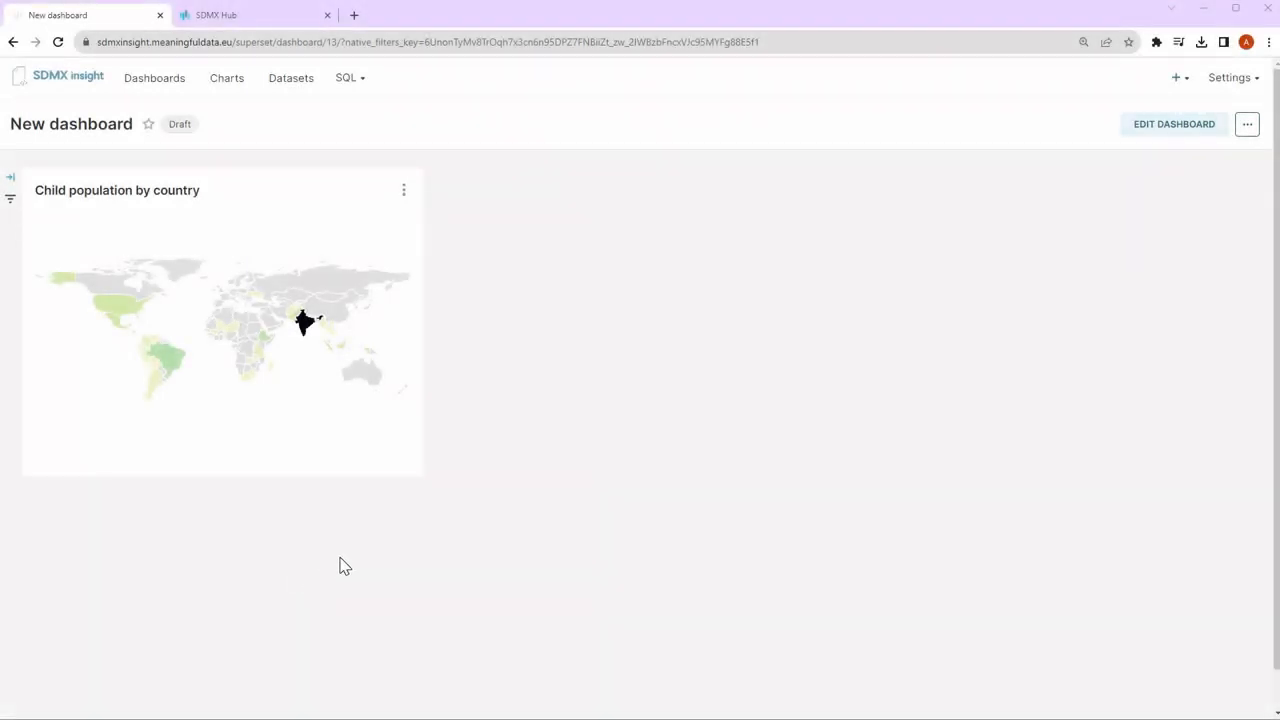
# Edit the dashboard and add the "Children not meeting needs for formal childcare services" pie chart beside the world map.
pyautogui.click(1186, 130)
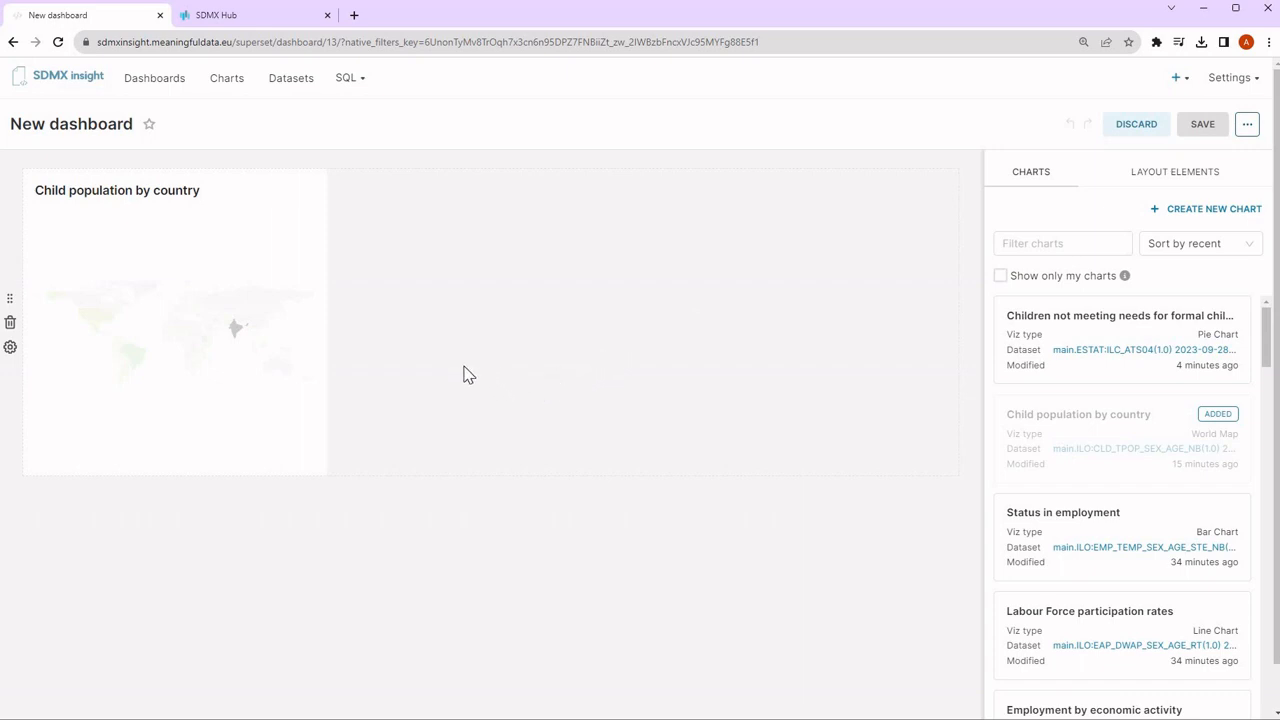
pyautogui.click(1157, 178)
pyautogui.click(1039, 182)
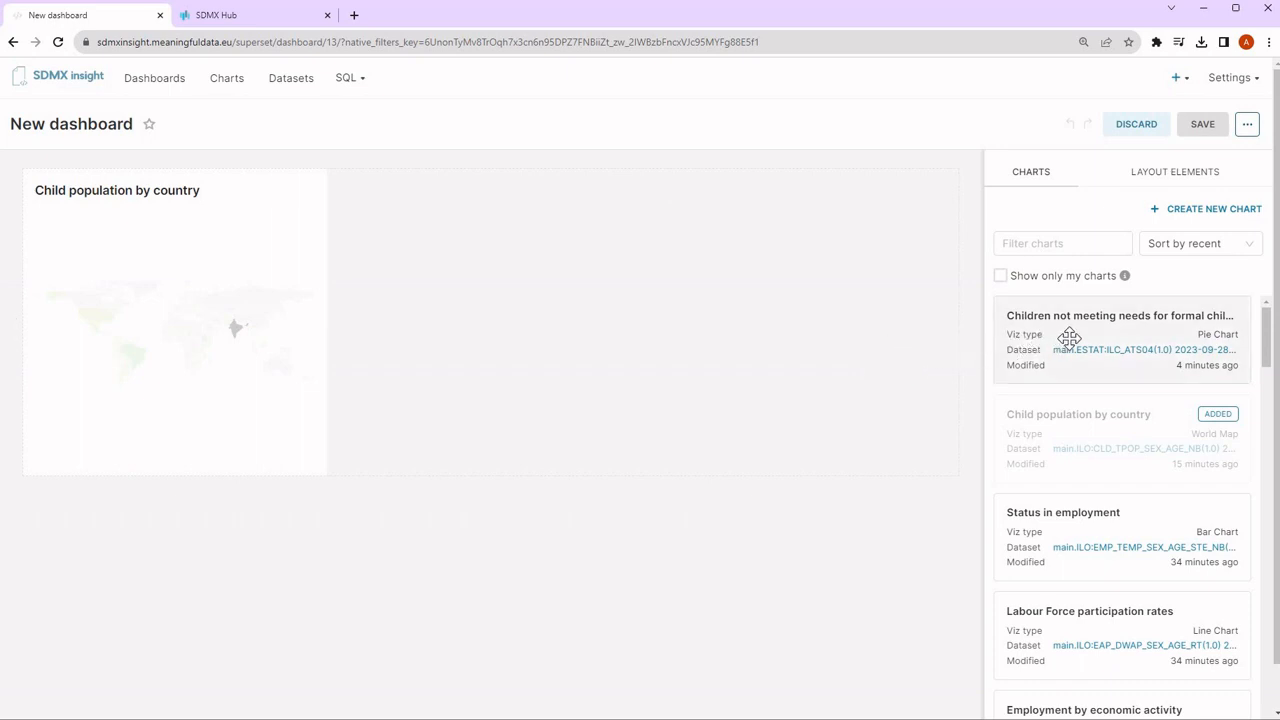
pyautogui.moveTo(1067, 337); pyautogui.dragTo(586, 329)
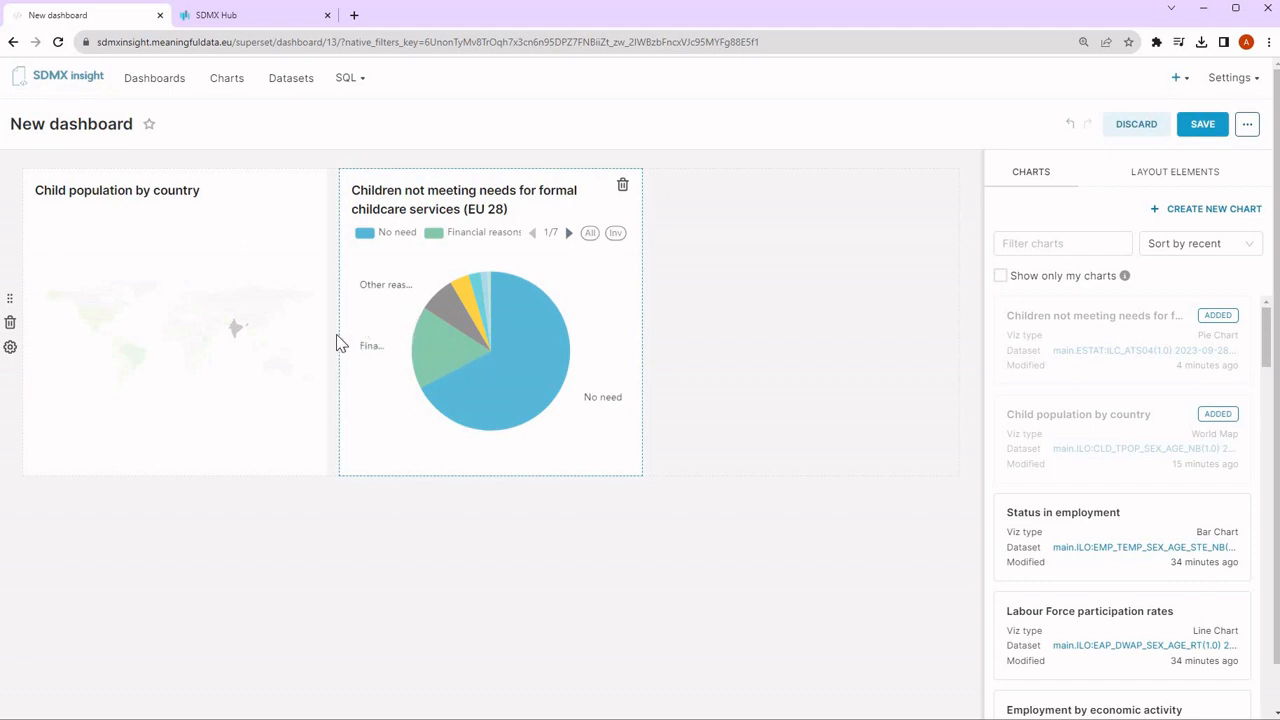
# Rearrange the row so the pie chart comes first and the world map fills the remaining width.
pyautogui.moveTo(325, 332); pyautogui.dragTo(665, 325)
pyautogui.moveTo(308, 327); pyautogui.dragTo(210, 312)
pyautogui.moveTo(875, 316); pyautogui.dragTo(955, 314)
# Add an empty row below the charts and a header above them, and save the dashboard.
pyautogui.click(1168, 186)
pyautogui.moveTo(1057, 281); pyautogui.dragTo(584, 468)
pyautogui.moveTo(1012, 393); pyautogui.dragTo(582, 179)
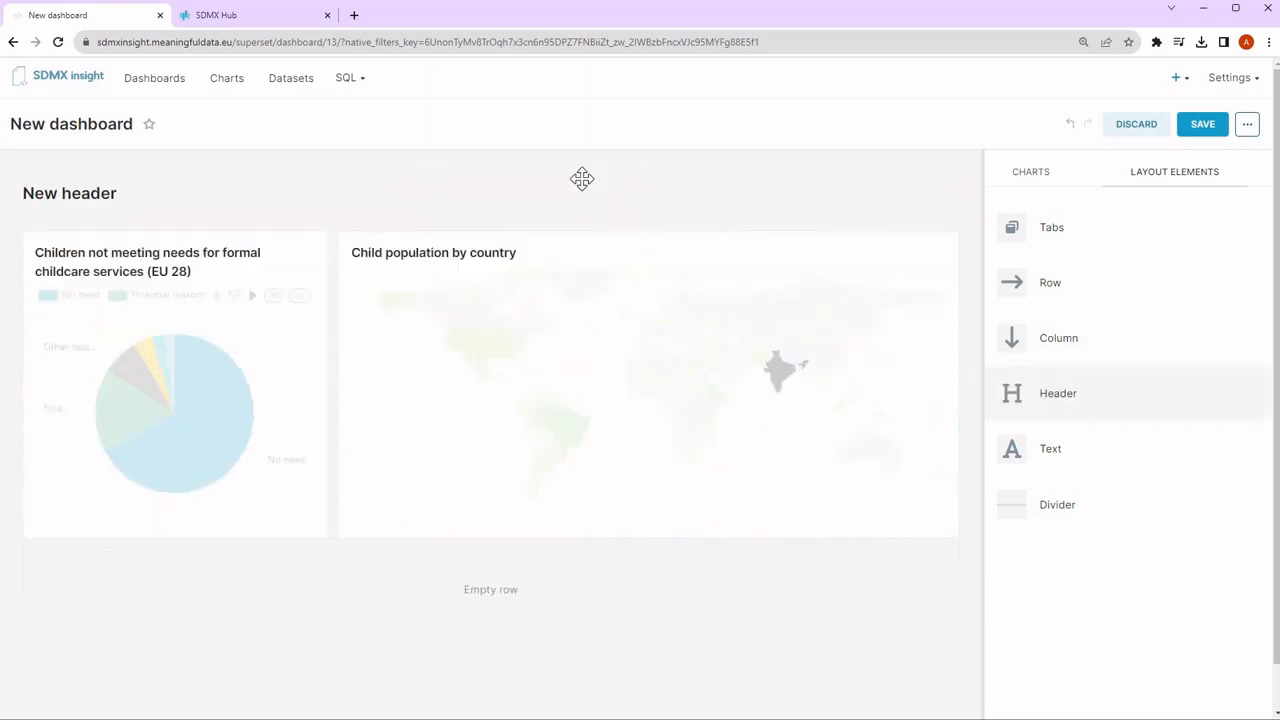
pyautogui.click(1202, 133)
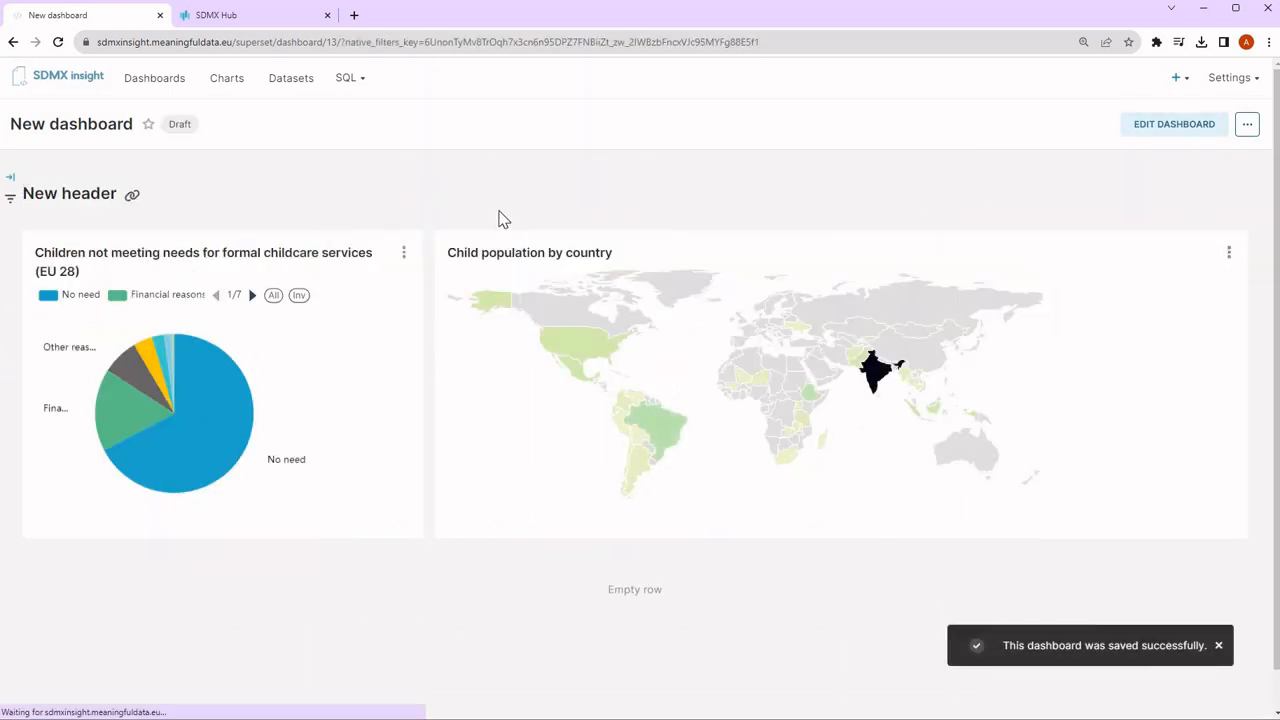
# Create a dashboard value filter named "Year" on the TIME_PERIOD column of the ILO:CLD_TPOP_SEX_AGE_NB(1.0) dataset.
pyautogui.click(13, 182)
pyautogui.click(74, 158)
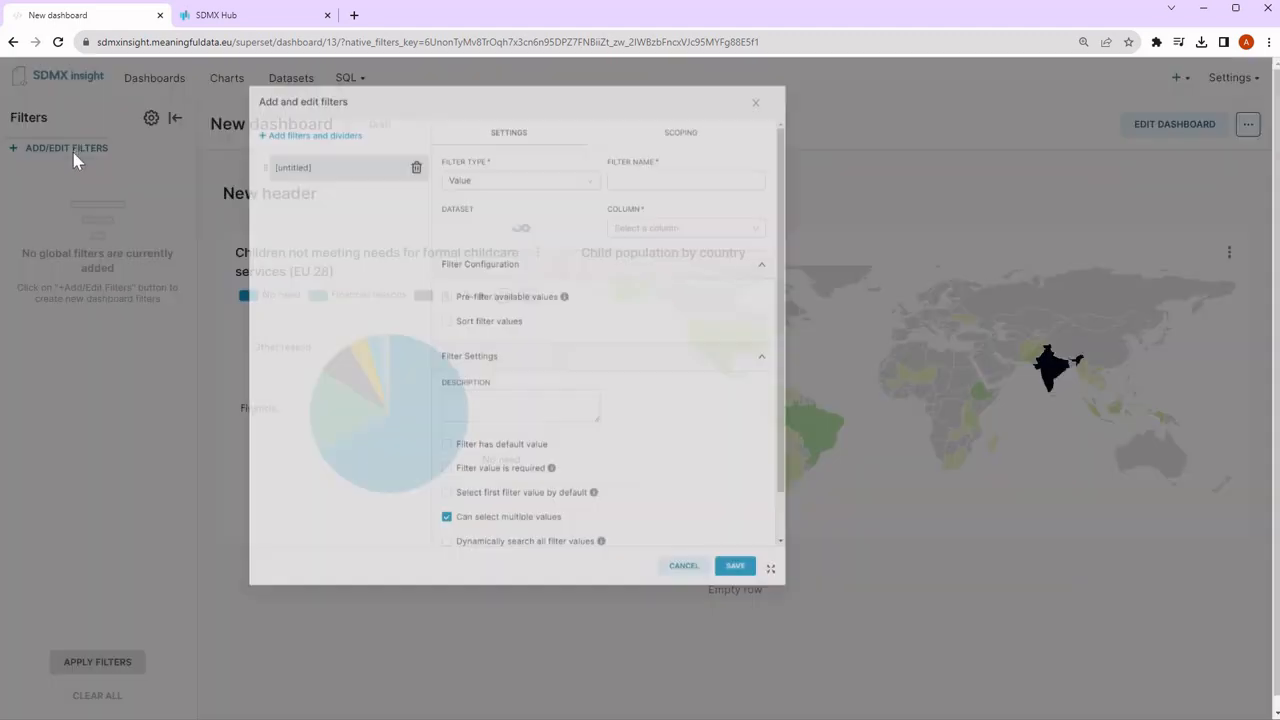
pyautogui.click(800, 188)
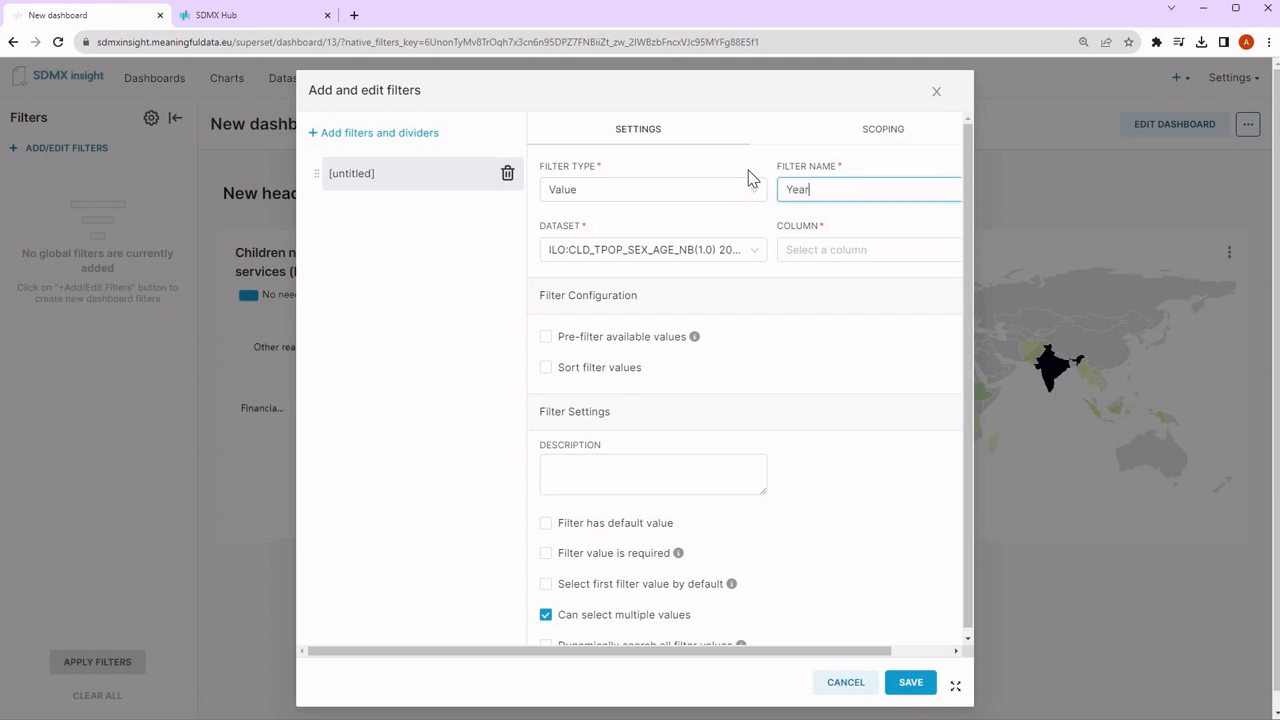
pyautogui.click(818, 250)
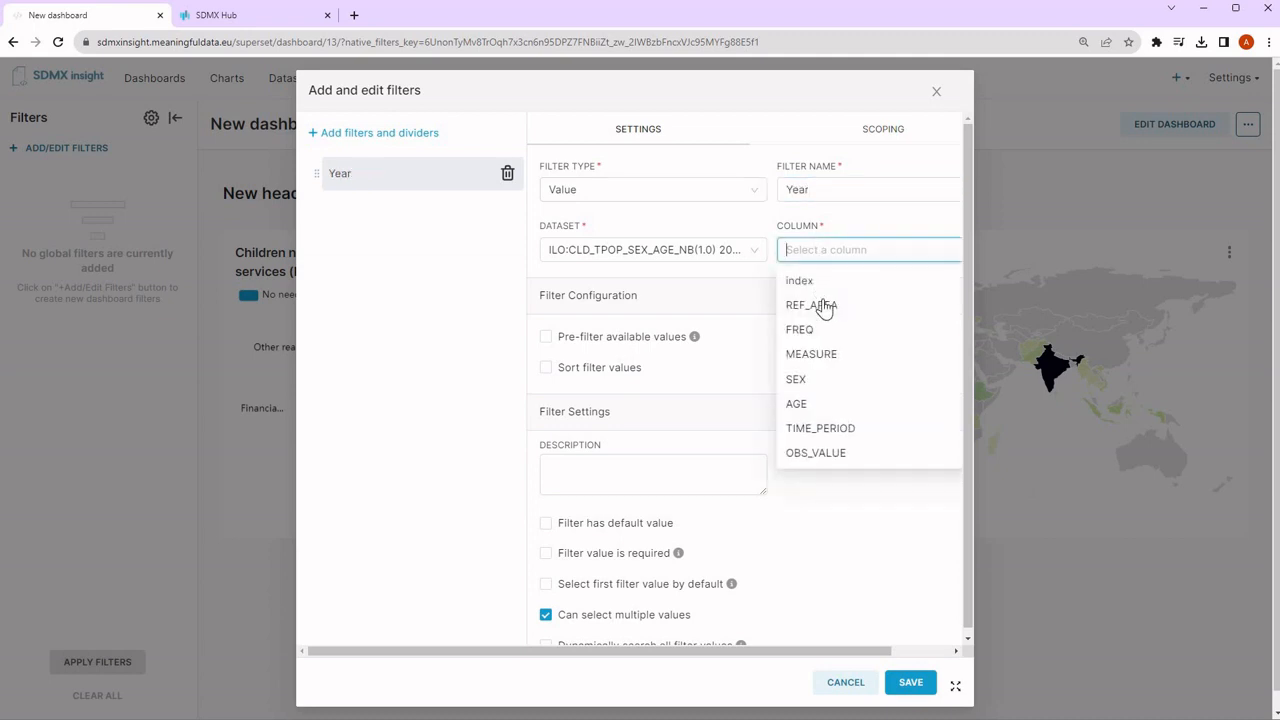
pyautogui.scroll(-1, 830, 340)
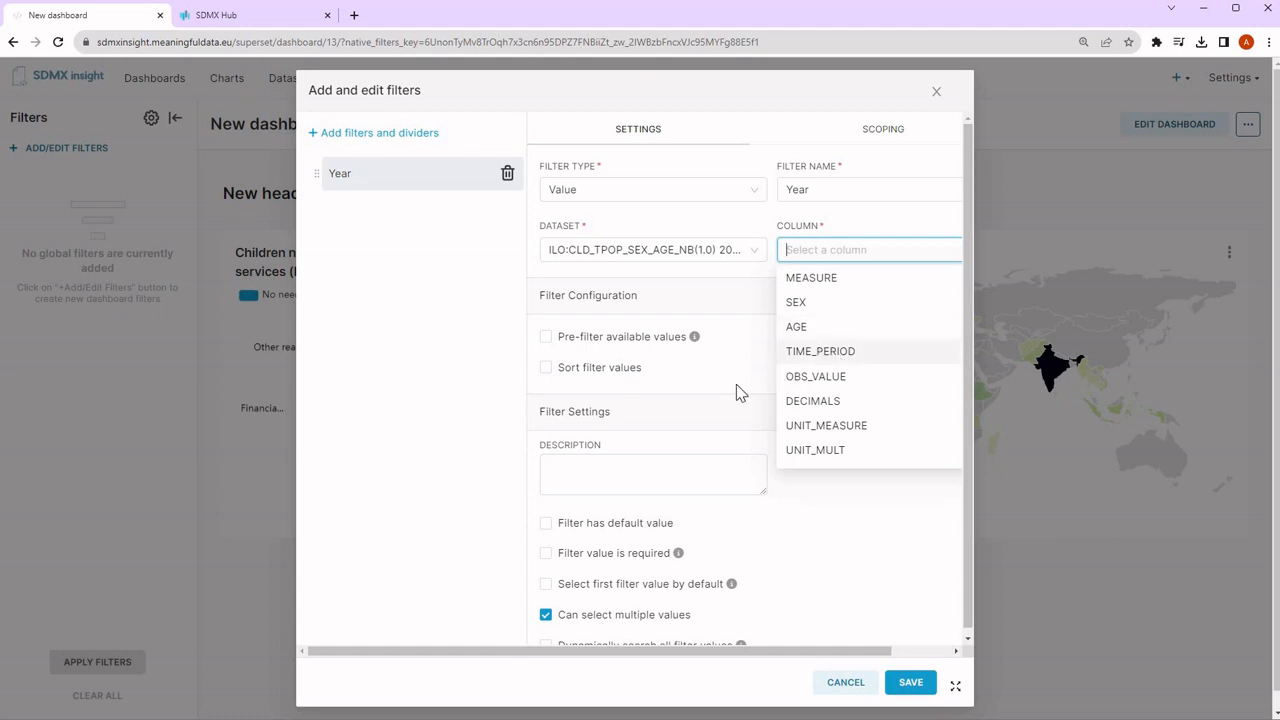
pyautogui.press('Return')
# Make the Year filter's value required with 2020 as the default value, and save the filter.
pyautogui.scroll(-1, 563, 491)
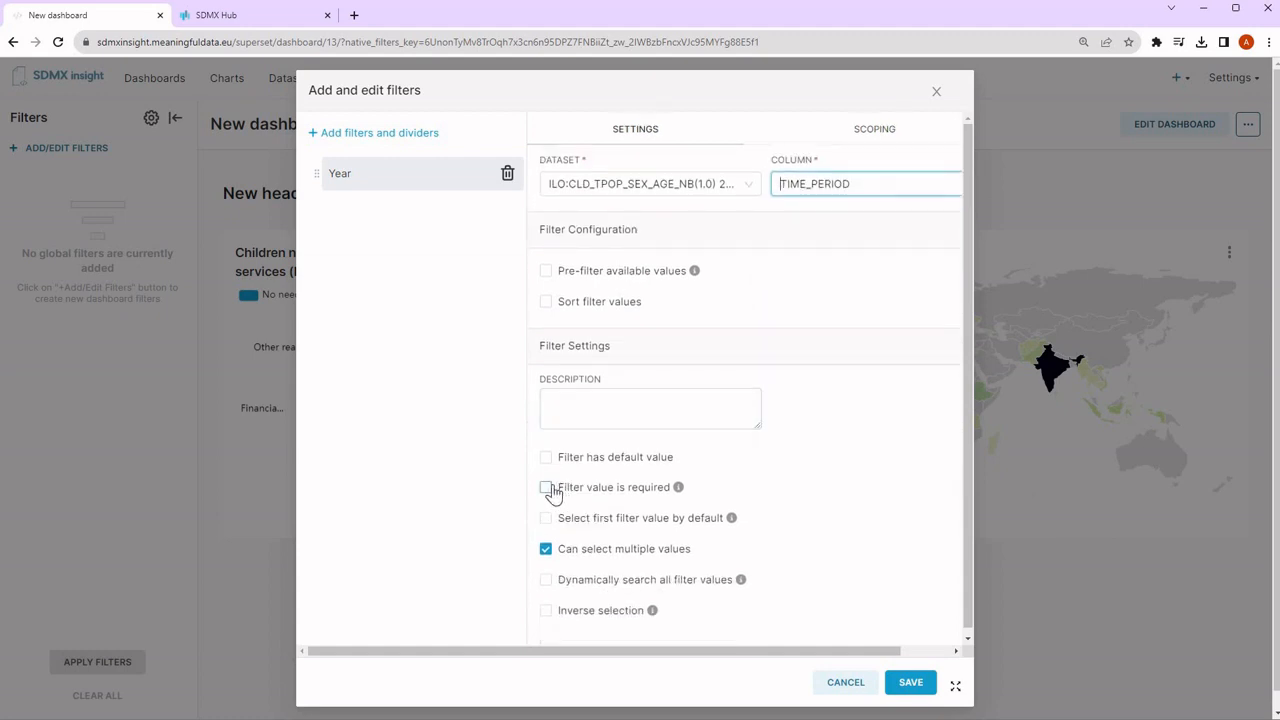
pyautogui.click(545, 487)
pyautogui.click(571, 497)
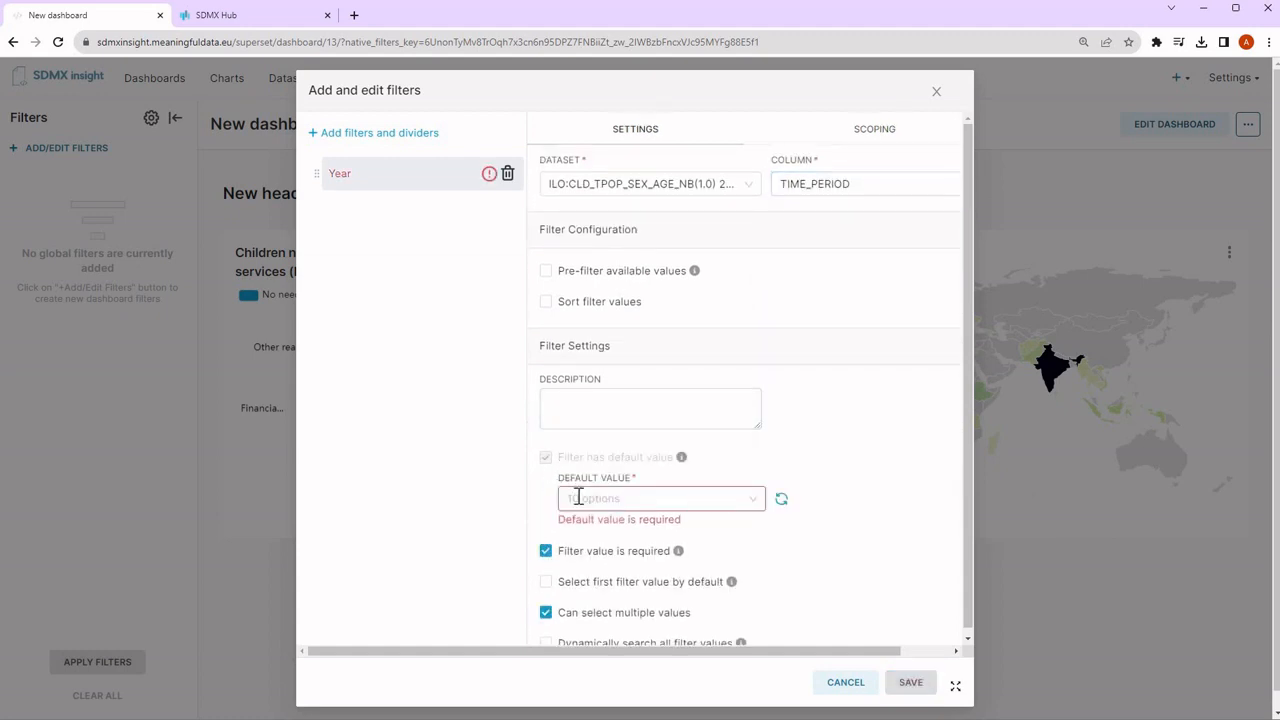
pyautogui.scroll(-1, 594, 455)
pyautogui.click(592, 468)
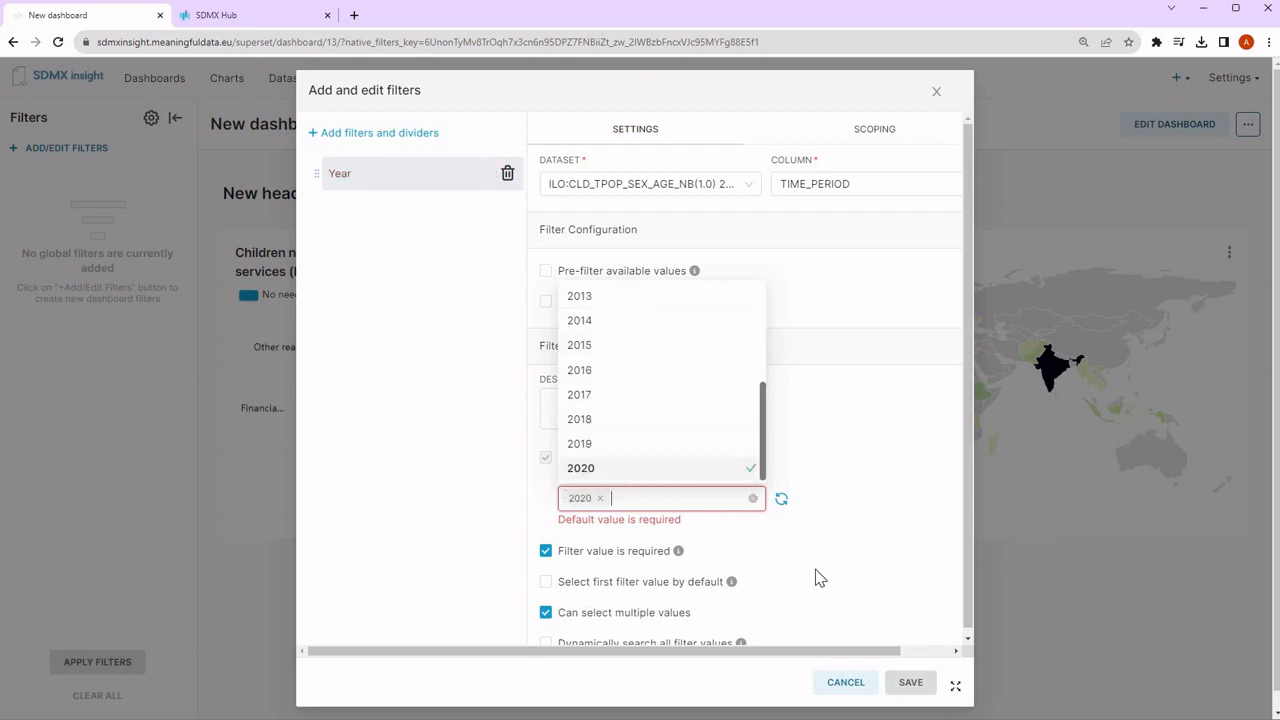
pyautogui.click(908, 683)
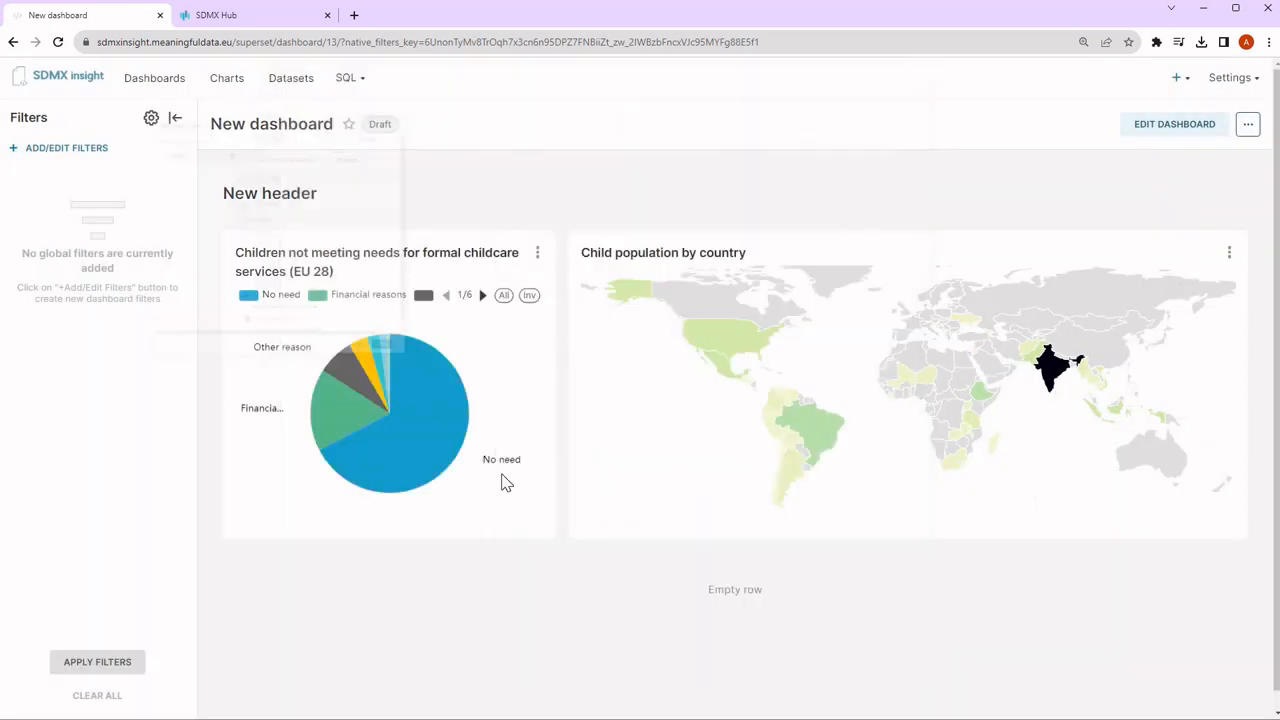